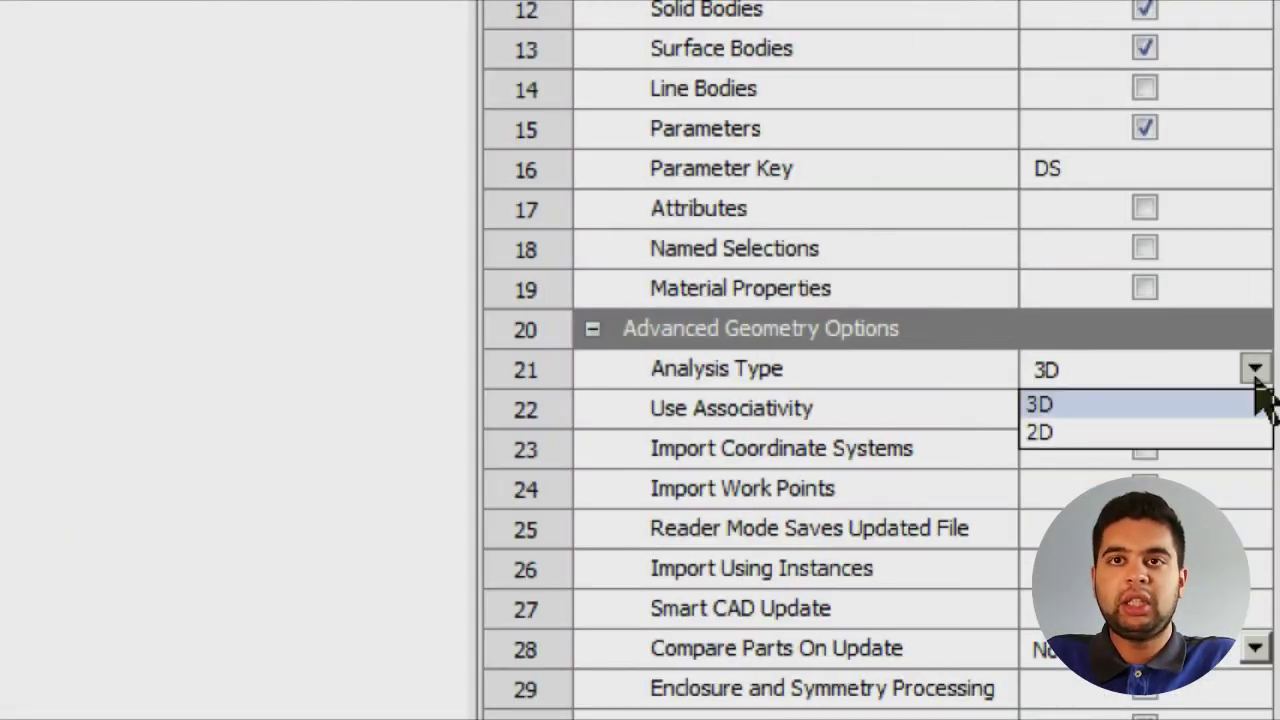
# Set the geometry's analysis type to 2D and import 2D_GEOM_3.SLDPRT into the Fluid Flow (Fluent) system
pyautogui.click(1214, 432)
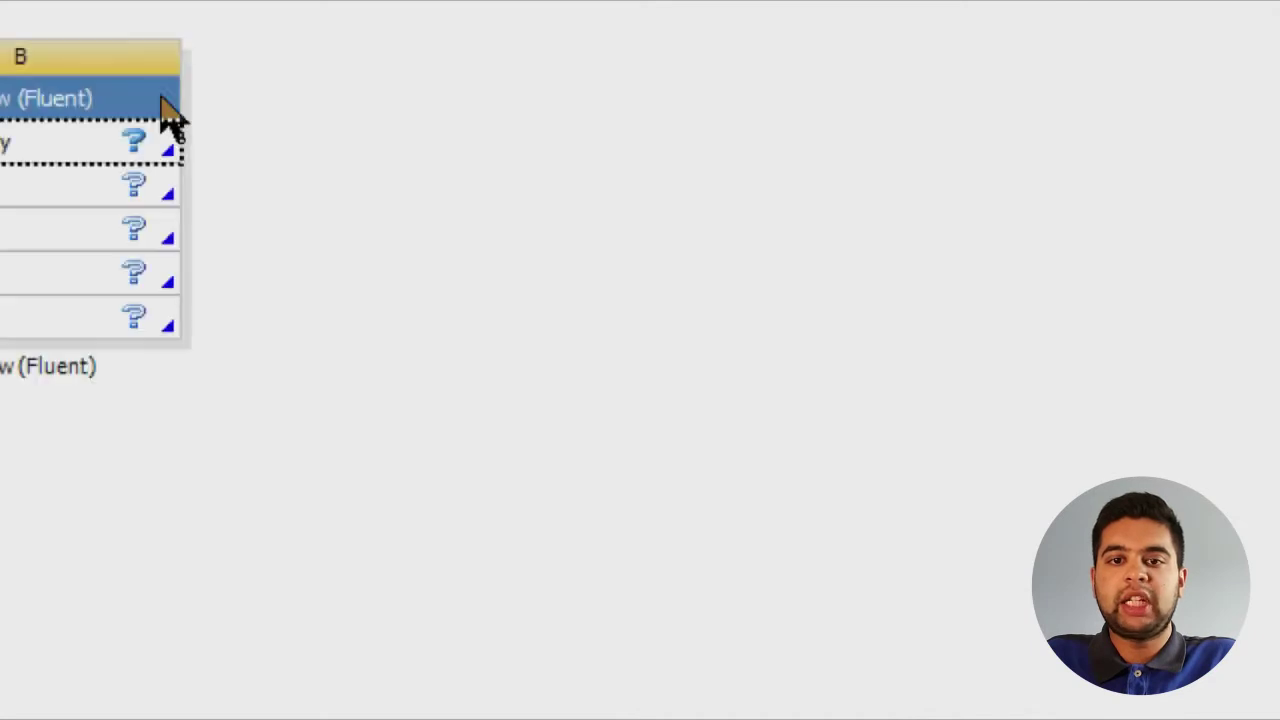
pyautogui.click(343, 200)
pyautogui.click(533, 204)
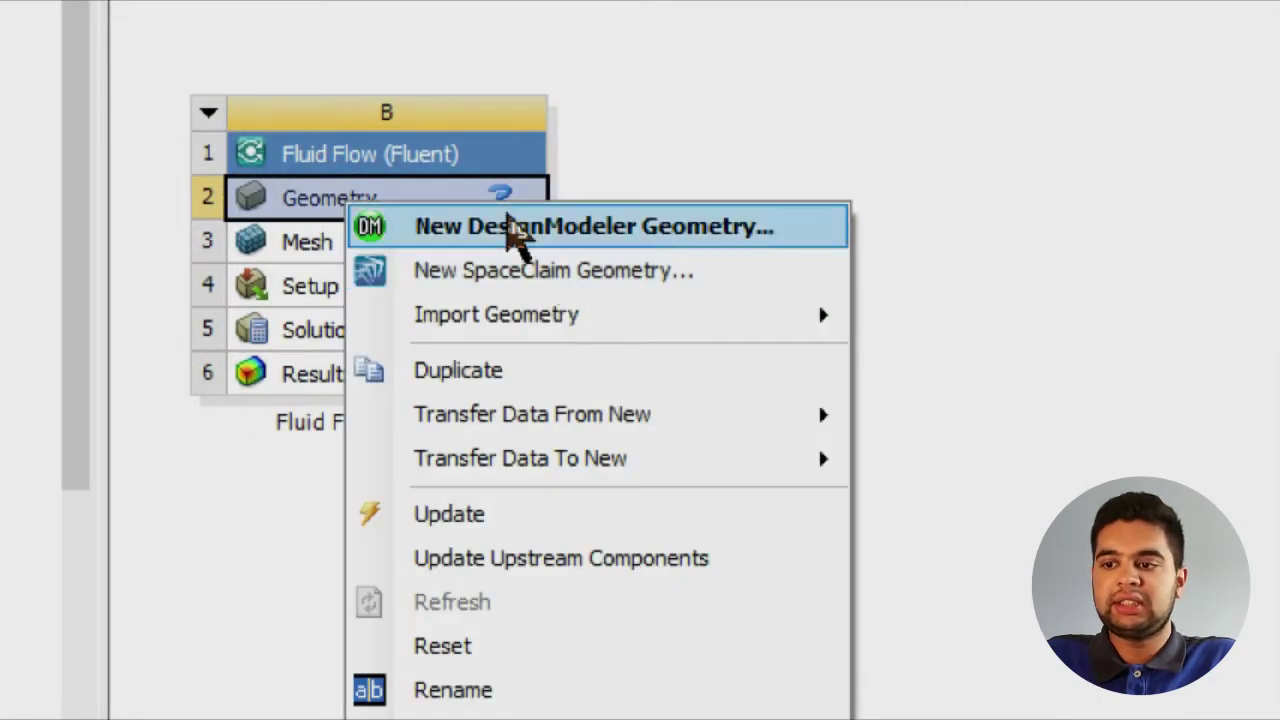
pyautogui.moveTo(565, 314)
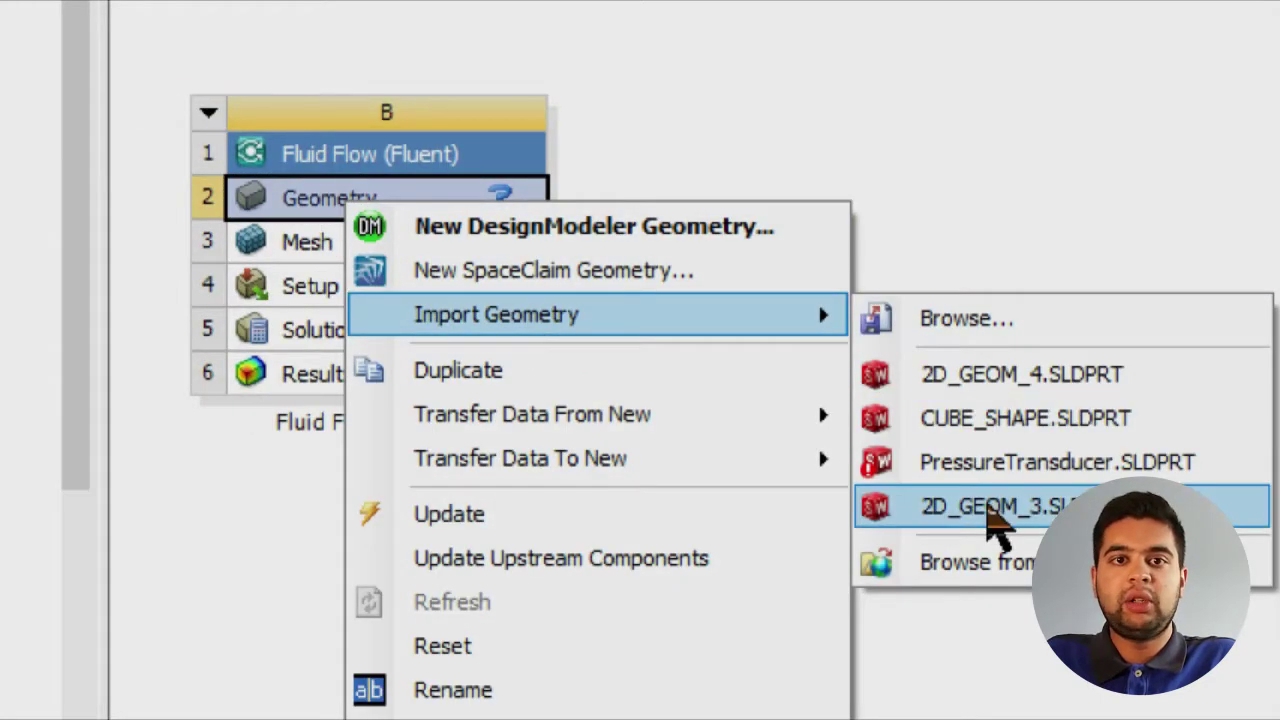
pyautogui.click(1000, 506)
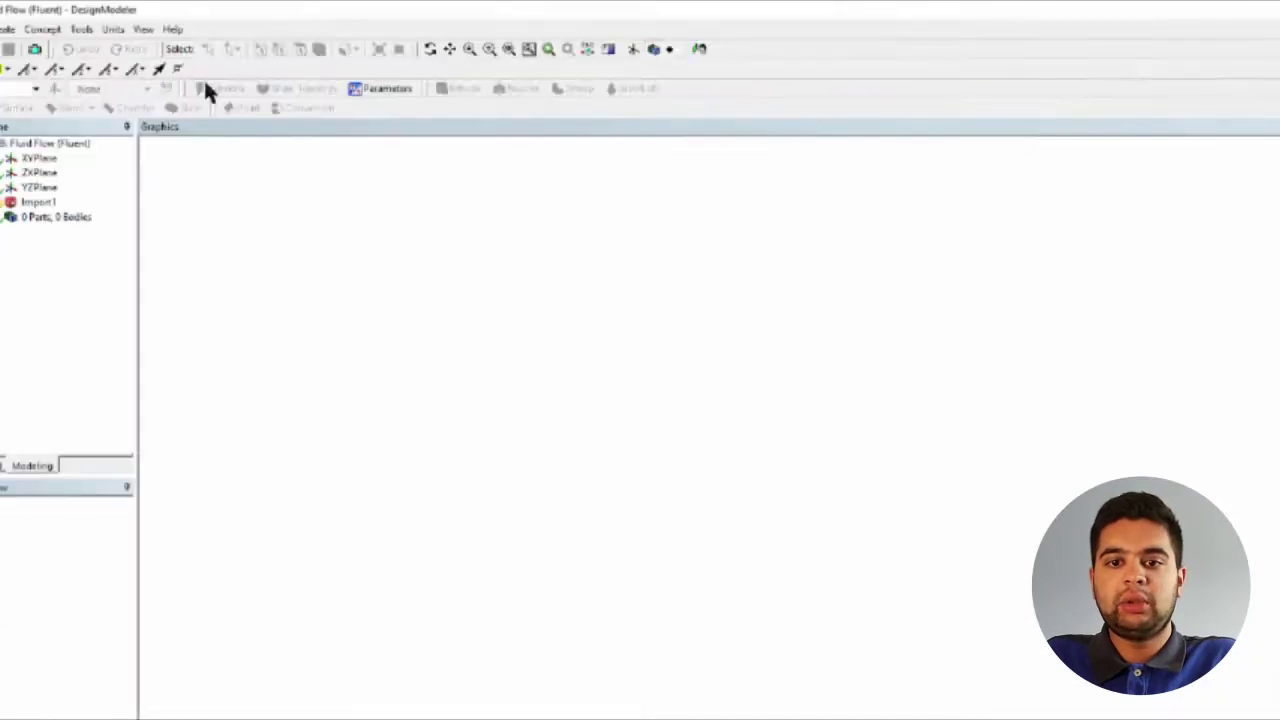
# Open the imported geometry in DesignModeler and generate the Import1 feature
pyautogui.click(218, 108)
pyautogui.rightClick(371, 258)
pyautogui.click(401, 400)
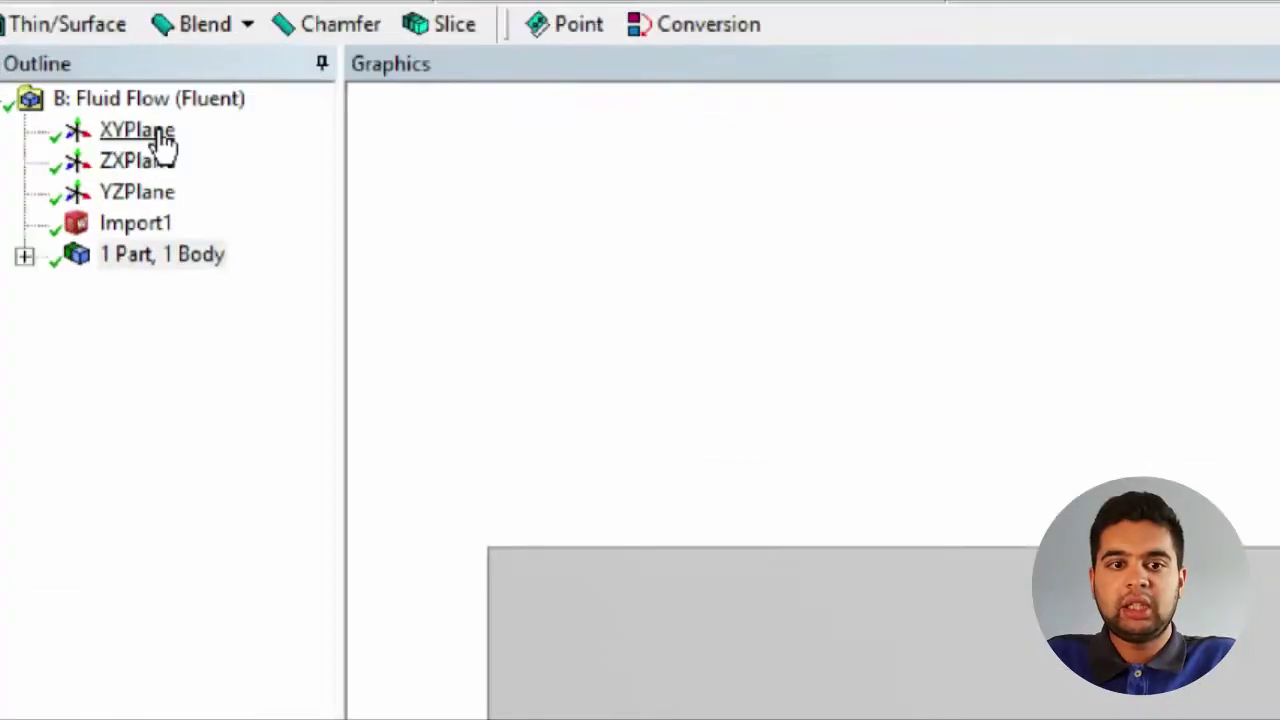
# Create a sketch on the XYPlane and turn on the display of dimension values
pyautogui.click(70, 128)
pyautogui.click(174, 72)
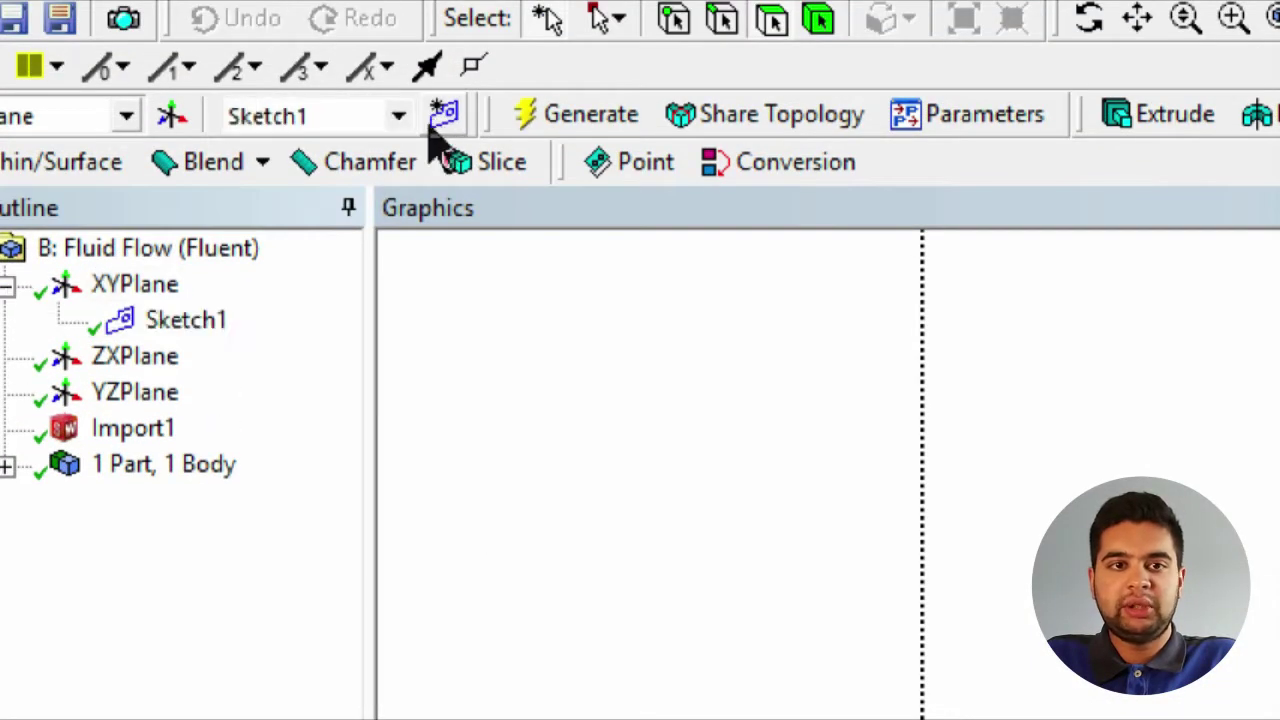
pyautogui.click(100, 630)
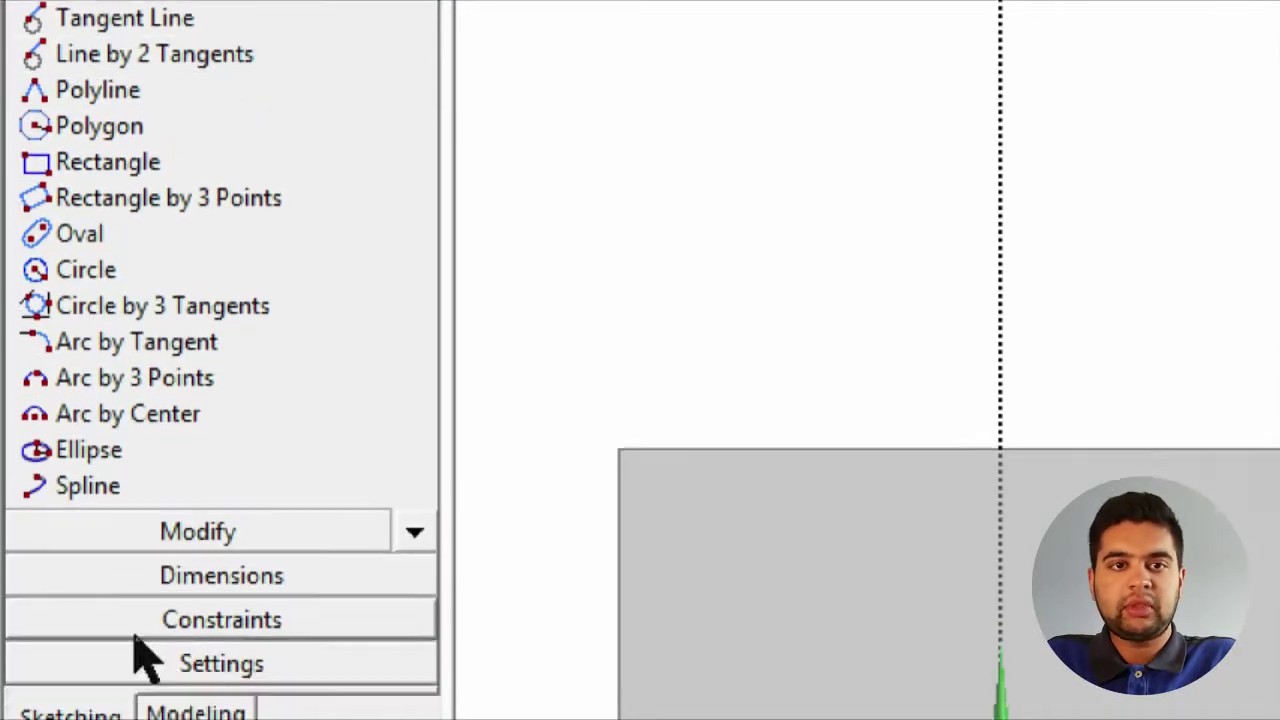
pyautogui.click(170, 575)
pyautogui.click(223, 446)
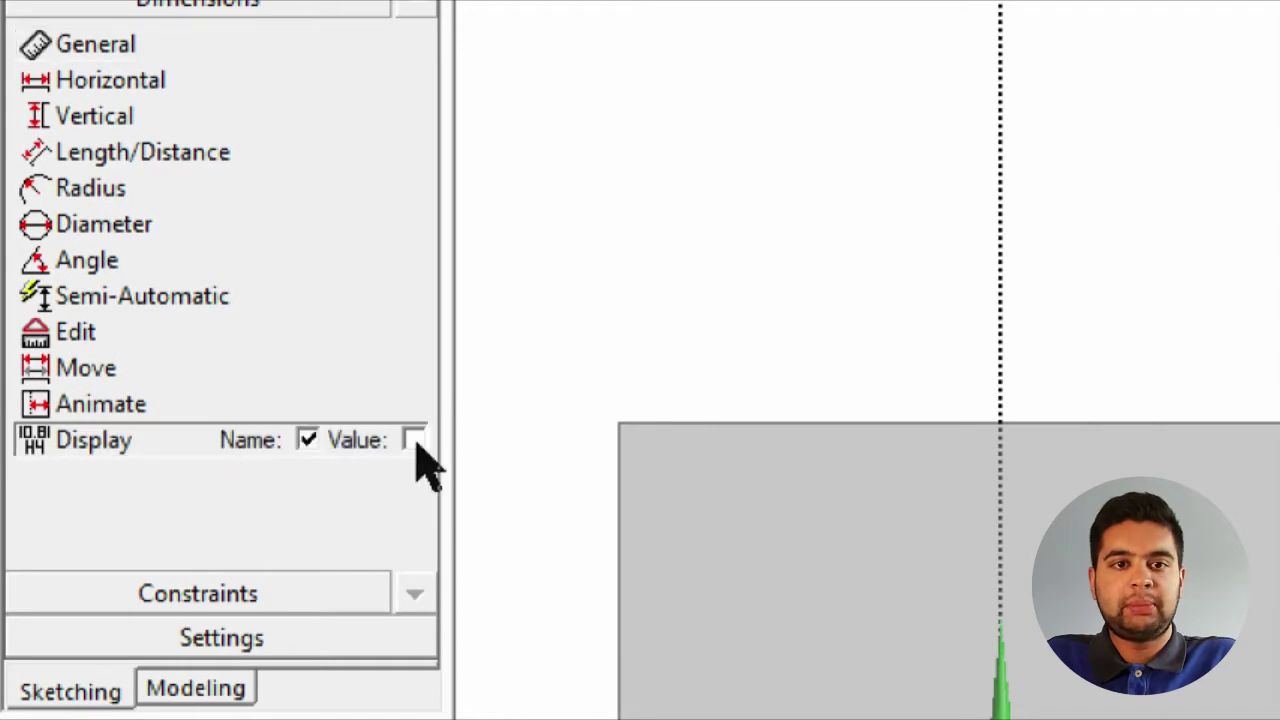
pyautogui.click(413, 440)
# Draw four vertical lines across the face, one through the origin and one at each other corner of the raised lower profile
pyautogui.click(172, 112)
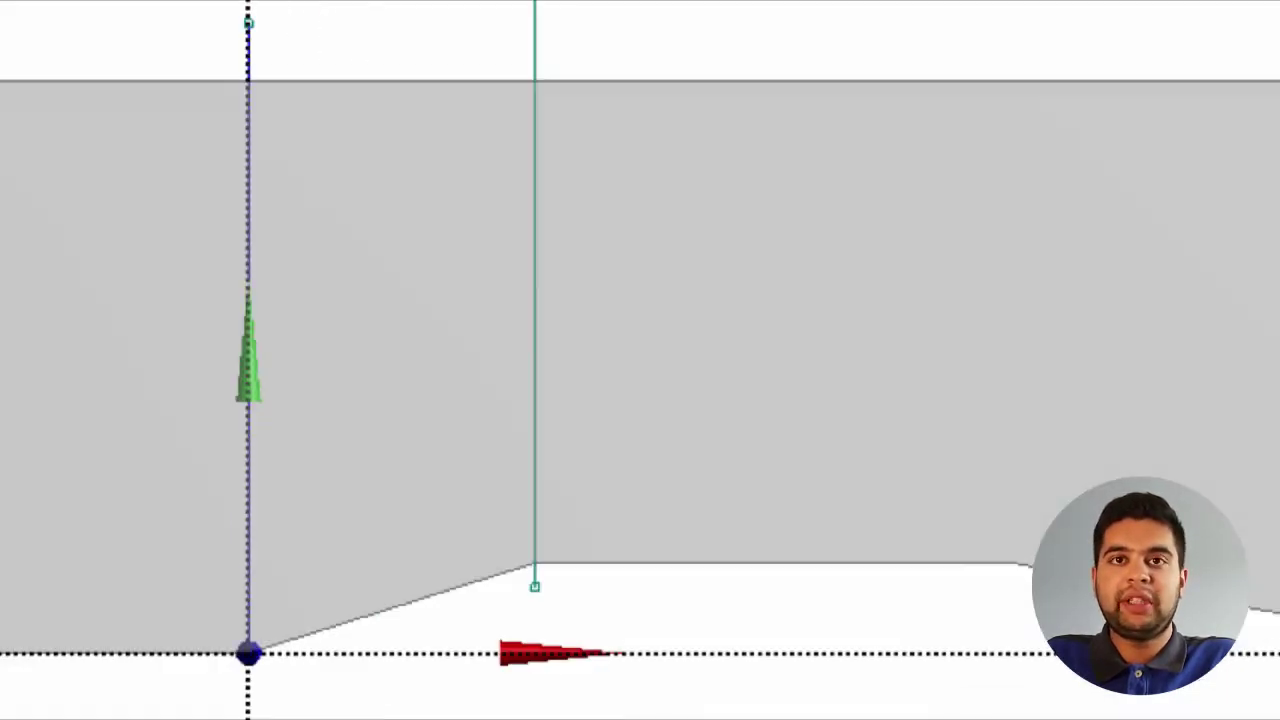
pyautogui.click(1096, 718)
pyautogui.click(1096, 150)
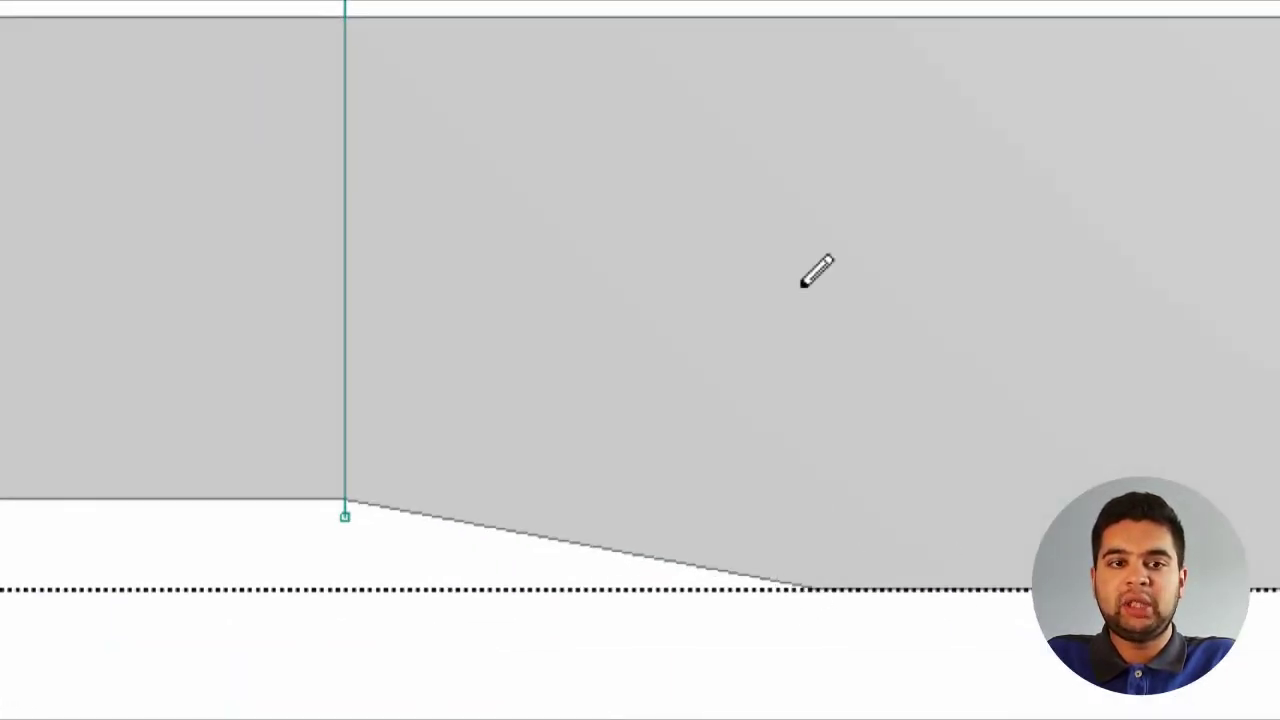
pyautogui.click(825, 603)
pyautogui.click(825, 90)
# Add a horizontal dimension between the line at the origin and the second vertical line and set it to 0.15 m
pyautogui.click(65, 331)
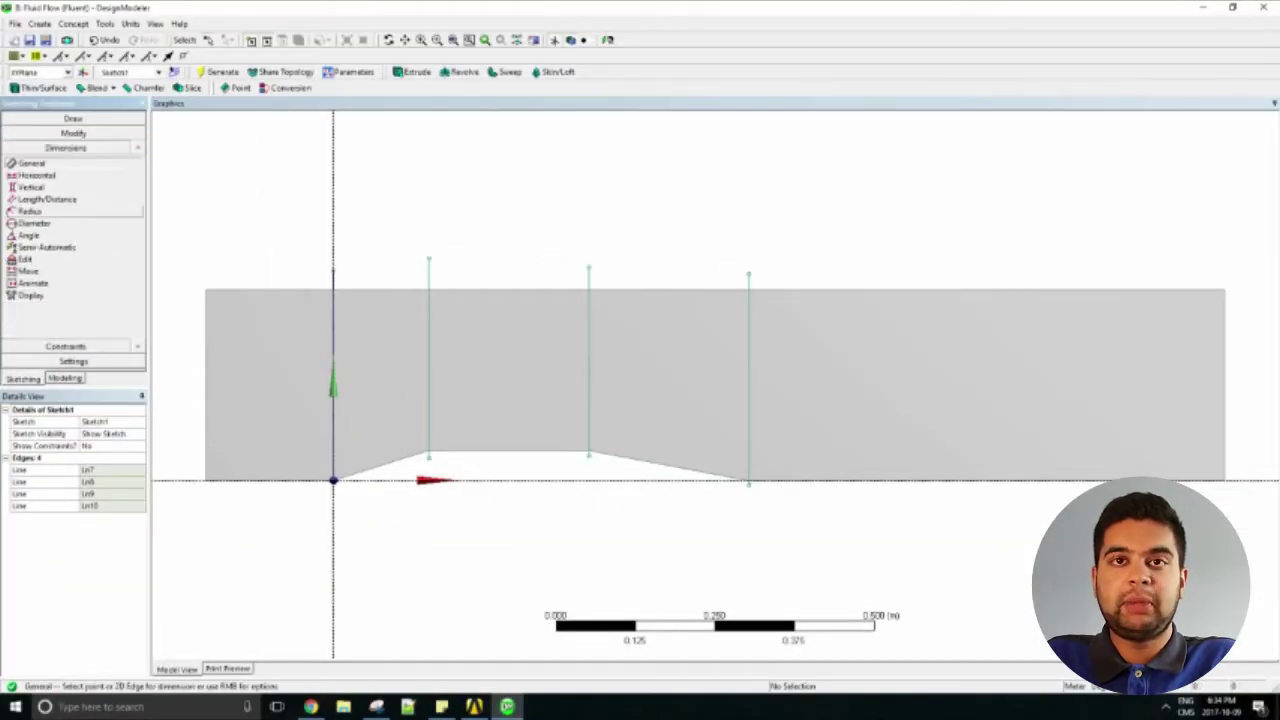
pyautogui.click(36, 175)
pyautogui.click(110, 469)
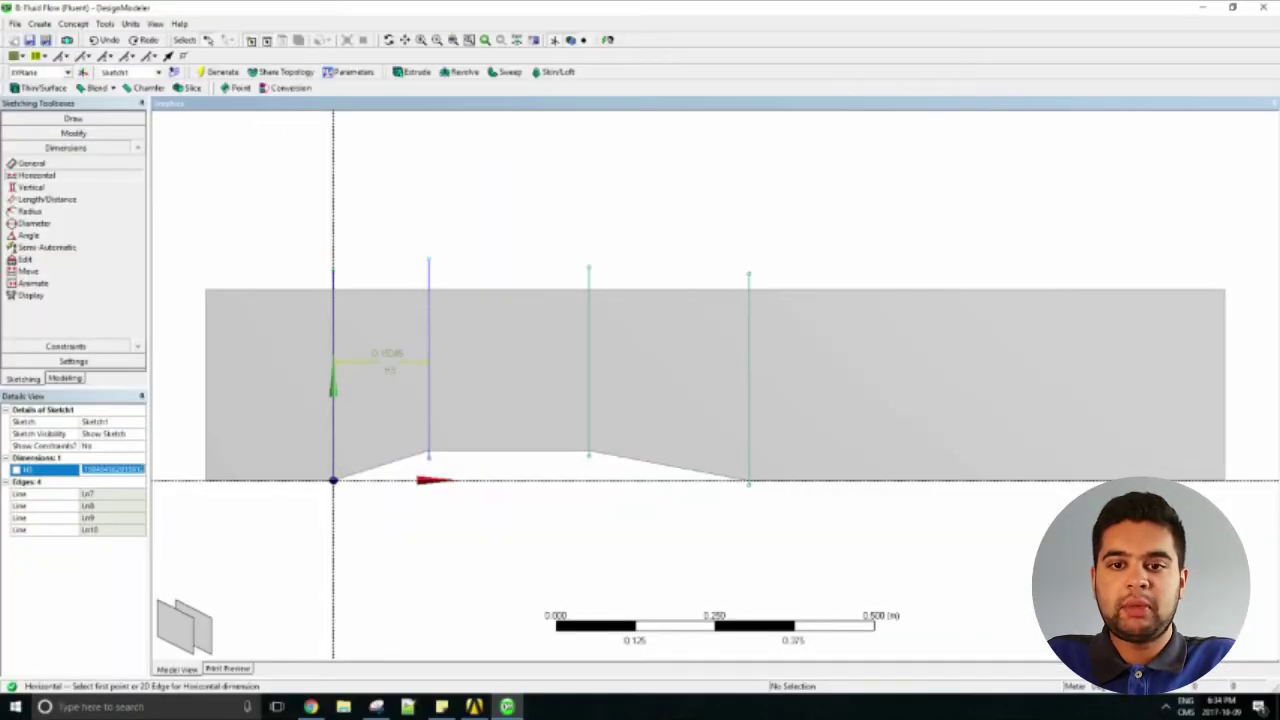
pyautogui.write('.15')
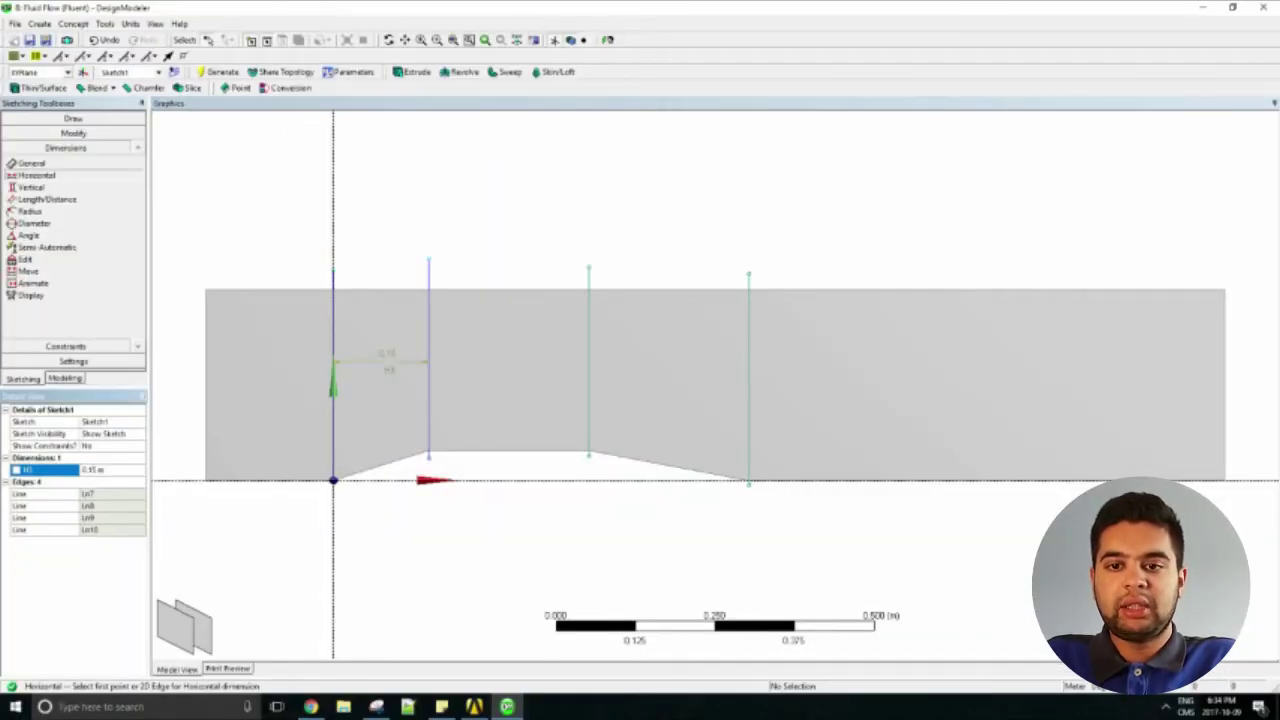
# Dimension the second-to-third and third-to-fourth vertical line spacings horizontally, each at 0.25 m
pyautogui.click(429, 320)
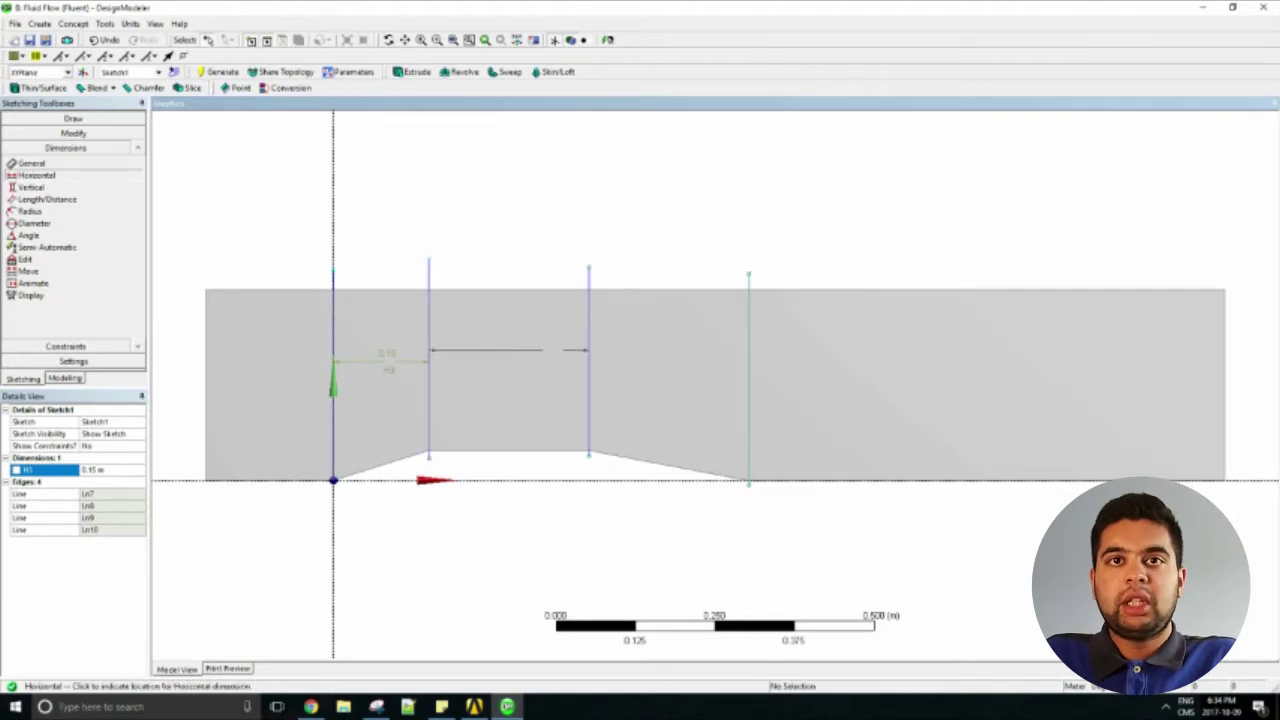
pyautogui.click(512, 350)
pyautogui.click(588, 320)
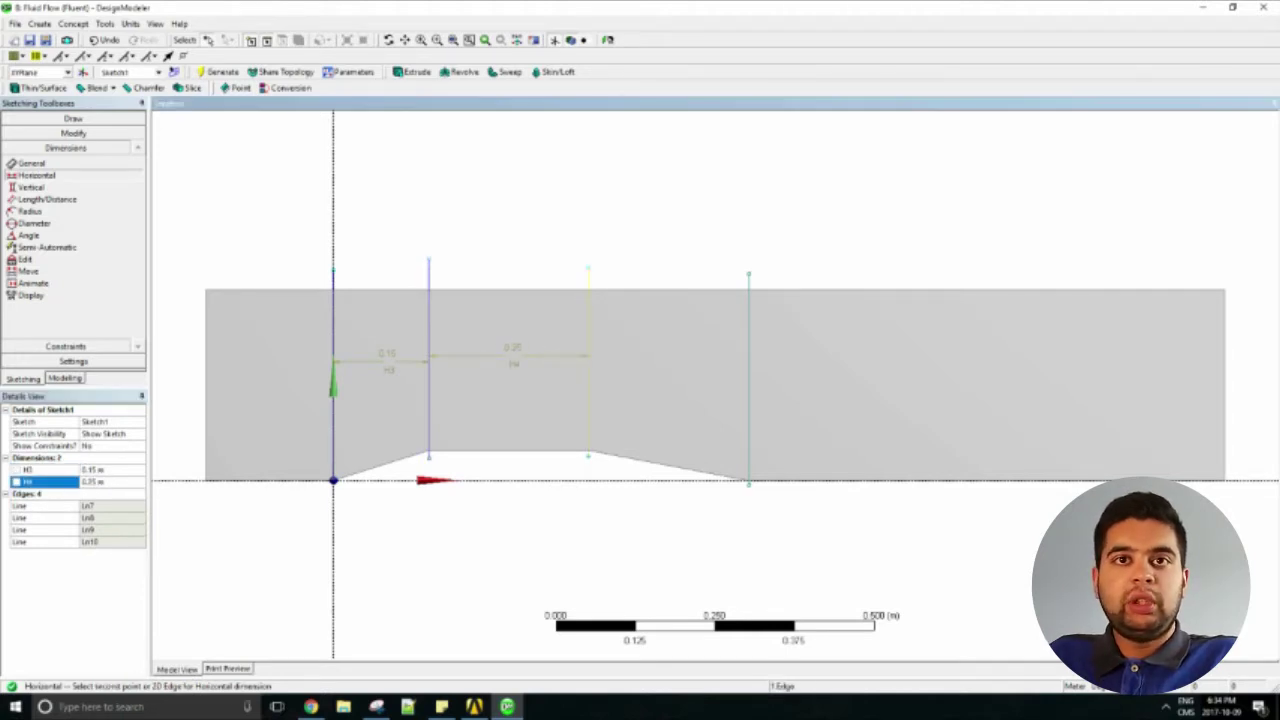
pyautogui.click(690, 383)
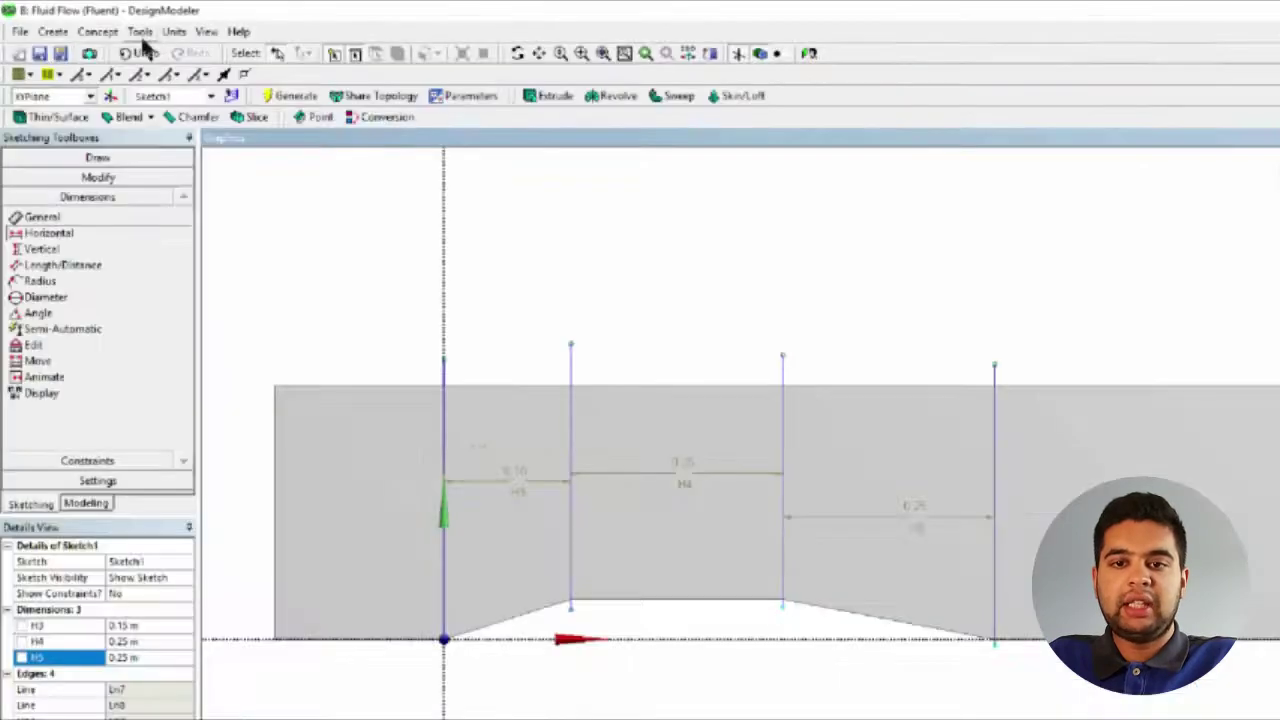
# Split the face along the vertical sketch line at the origin using Face Split by points and edges, and generate it
pyautogui.click(104, 23)
pyautogui.click(210, 420)
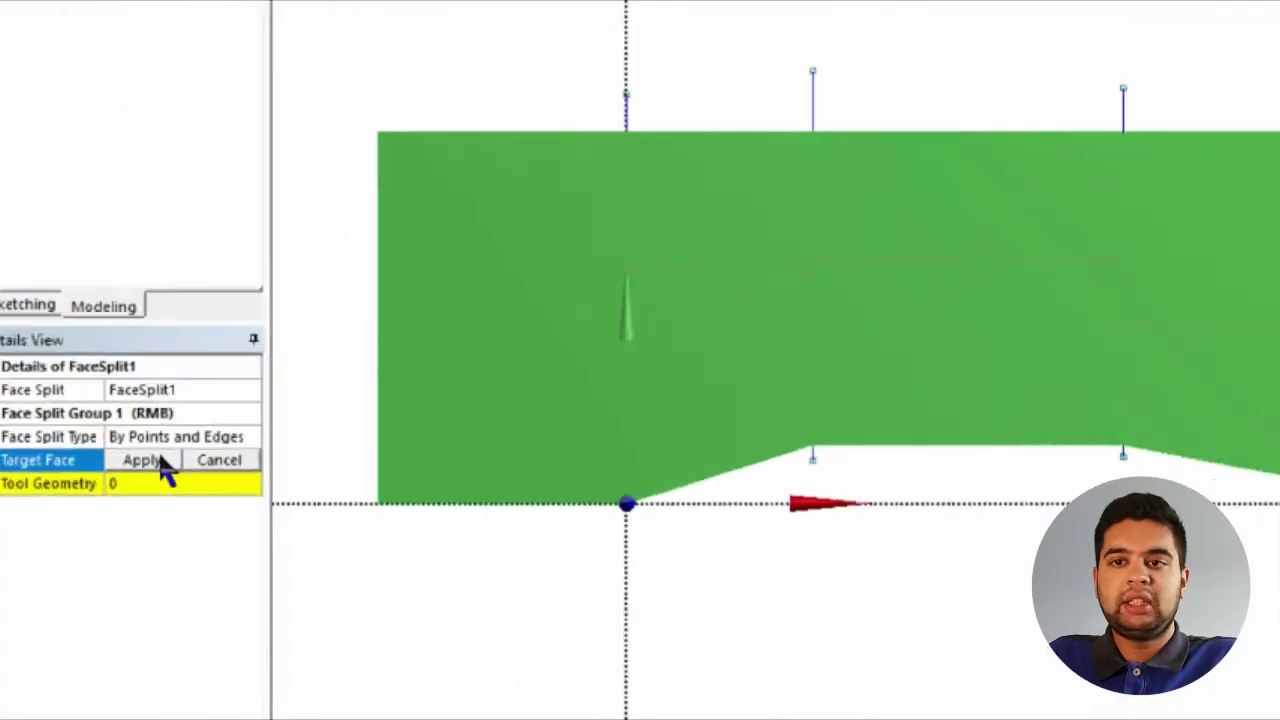
pyautogui.click(88, 458)
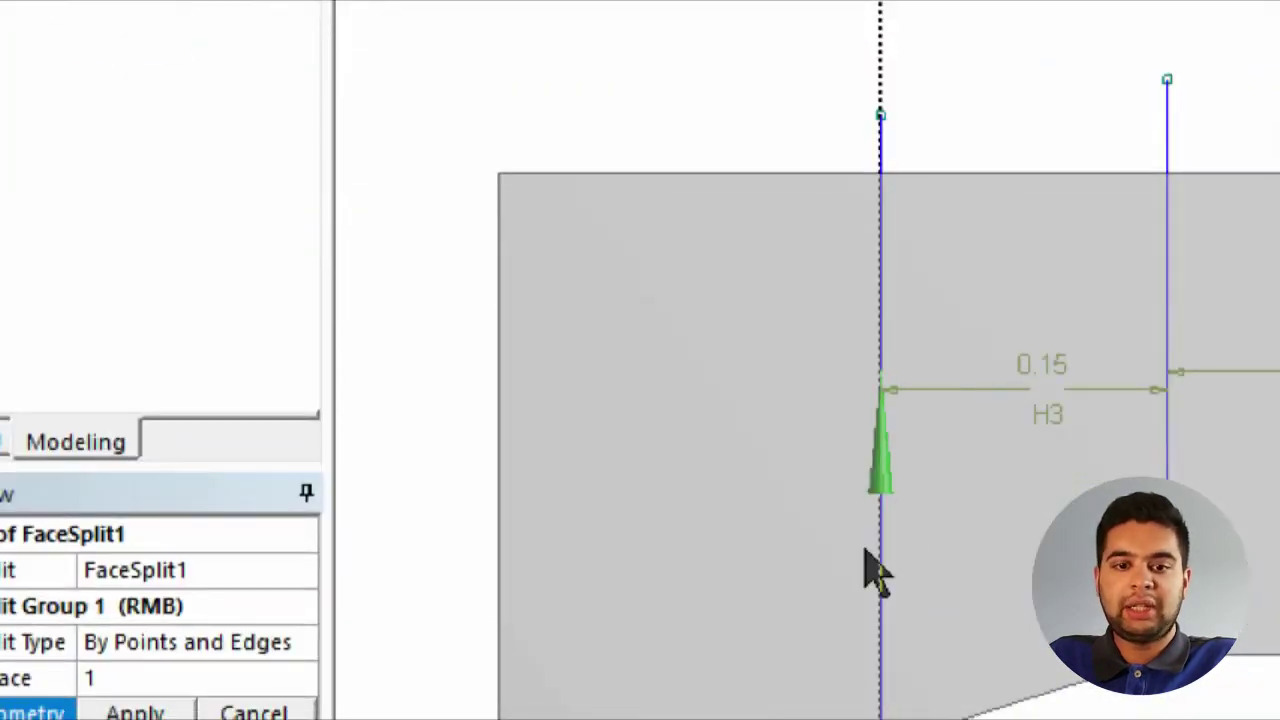
pyautogui.click(871, 553)
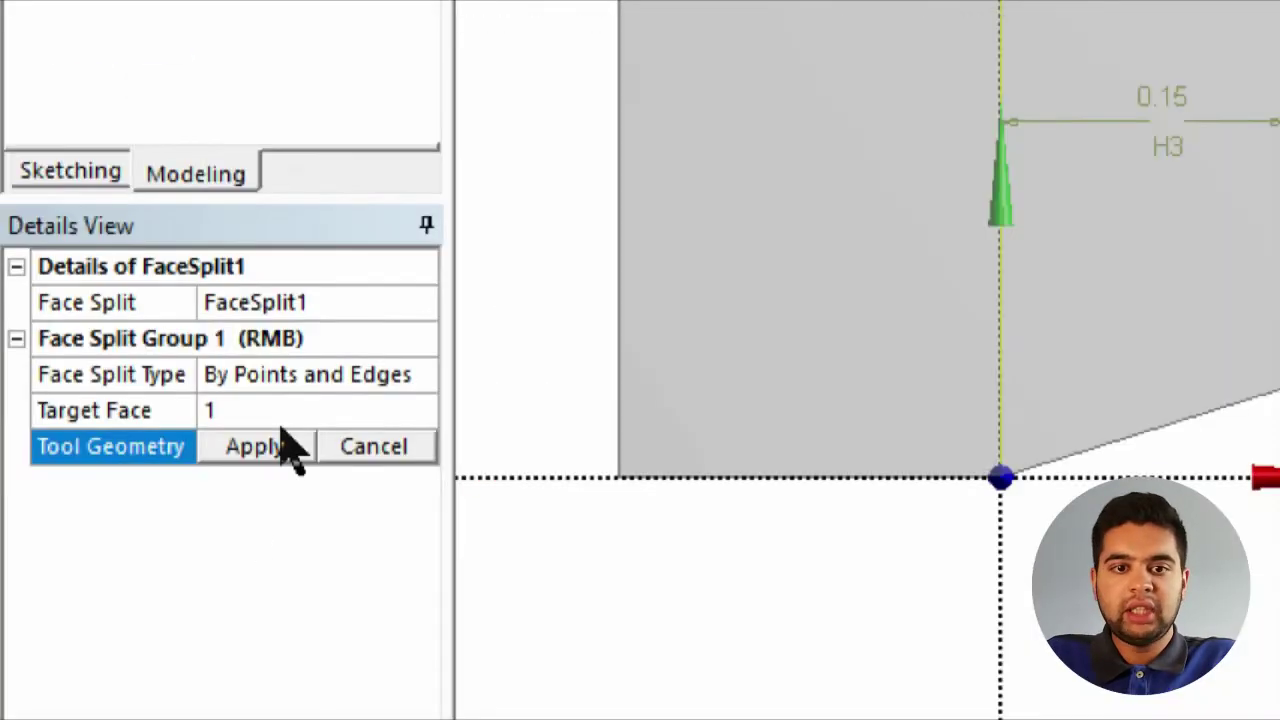
pyautogui.click(160, 712)
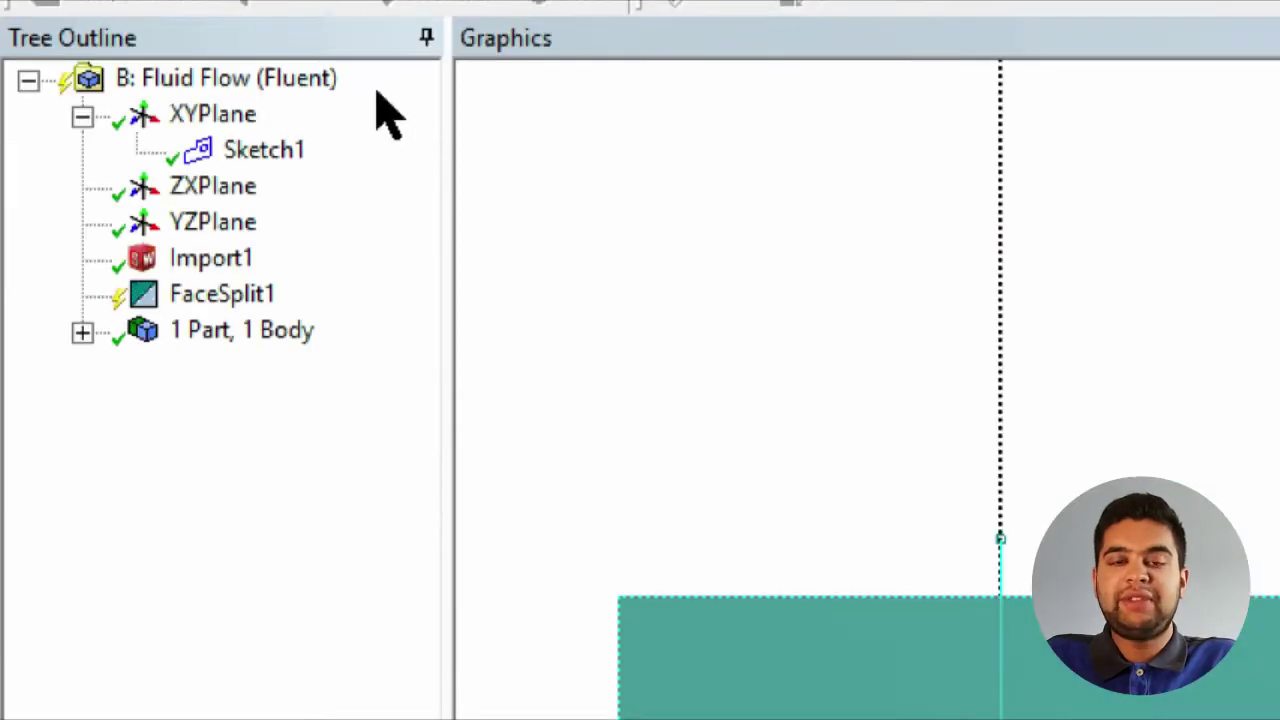
pyautogui.rightClick(223, 310)
pyautogui.click(280, 368)
pyautogui.click(269, 385)
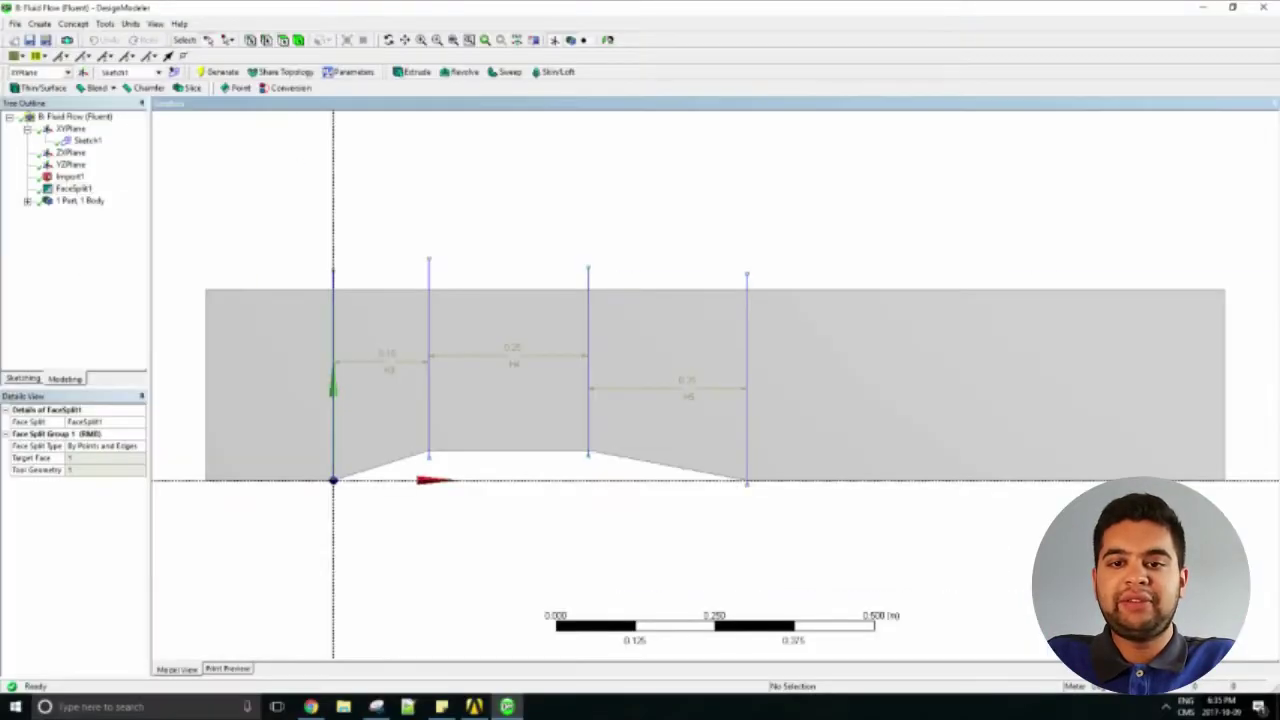
pyautogui.click(104, 23)
pyautogui.click(131, 137)
pyautogui.click(500, 390)
pyautogui.click(86, 457)
pyautogui.rightClick(58, 200)
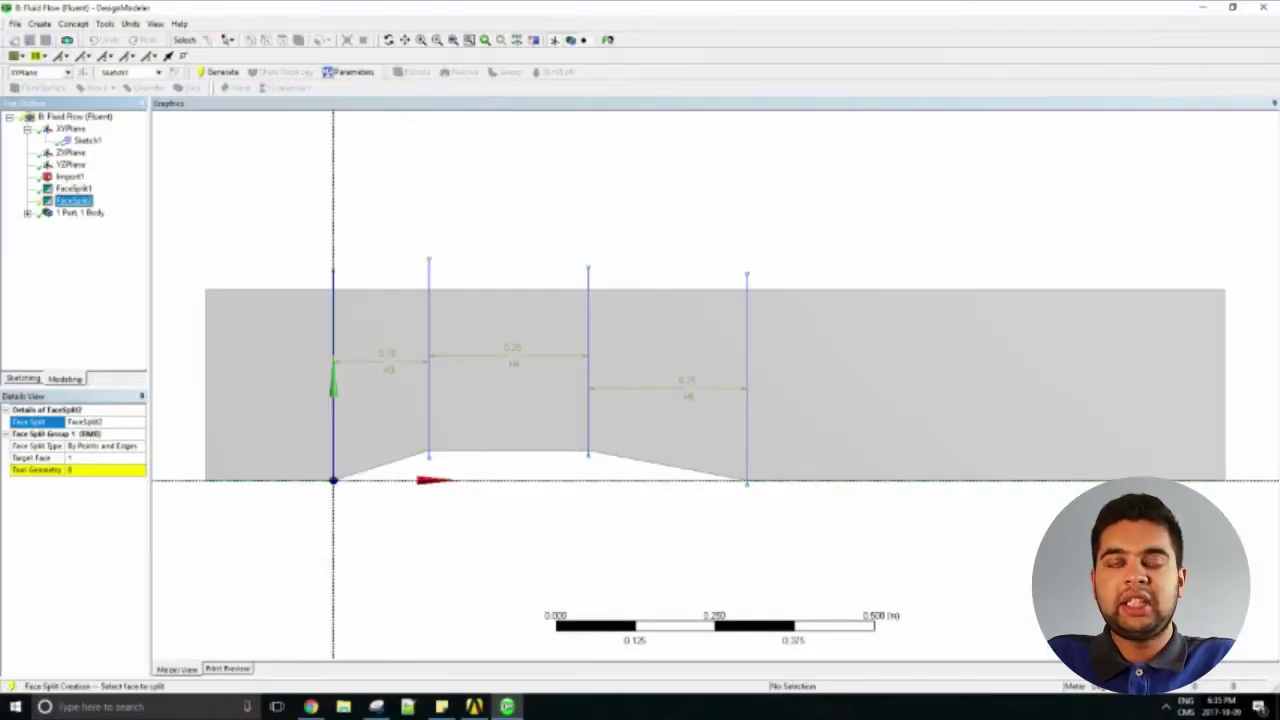
pyautogui.click(82, 228)
pyautogui.press('Return')
# Split the face right of the origin along the second vertical sketch line with a Face Split and generate it
pyautogui.click(104, 23)
pyautogui.click(131, 137)
pyautogui.click(500, 390)
pyautogui.click(85, 457)
pyautogui.click(105, 469)
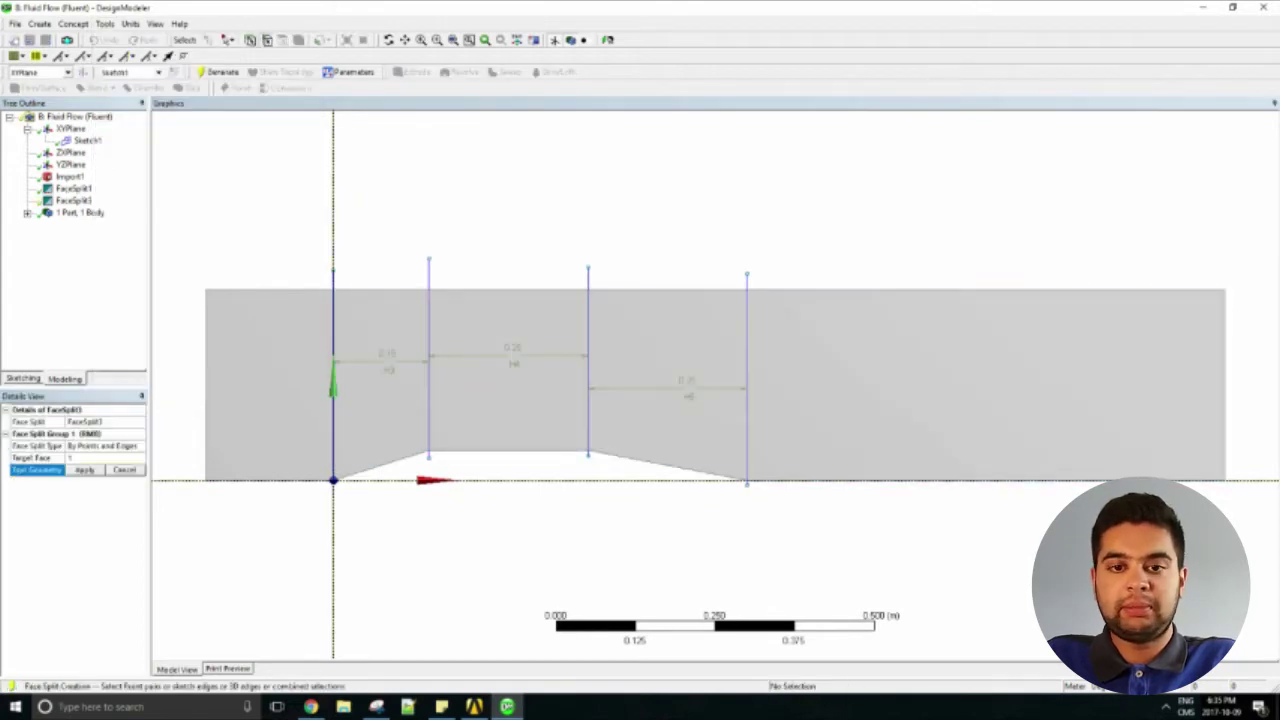
pyautogui.click(429, 275)
pyautogui.click(85, 469)
pyautogui.click(222, 72)
# Split the remaining downstream face along the third vertical sketch line with another Face Split and generate it
pyautogui.click(104, 23)
pyautogui.click(131, 138)
pyautogui.click(500, 390)
pyautogui.click(85, 457)
pyautogui.click(105, 469)
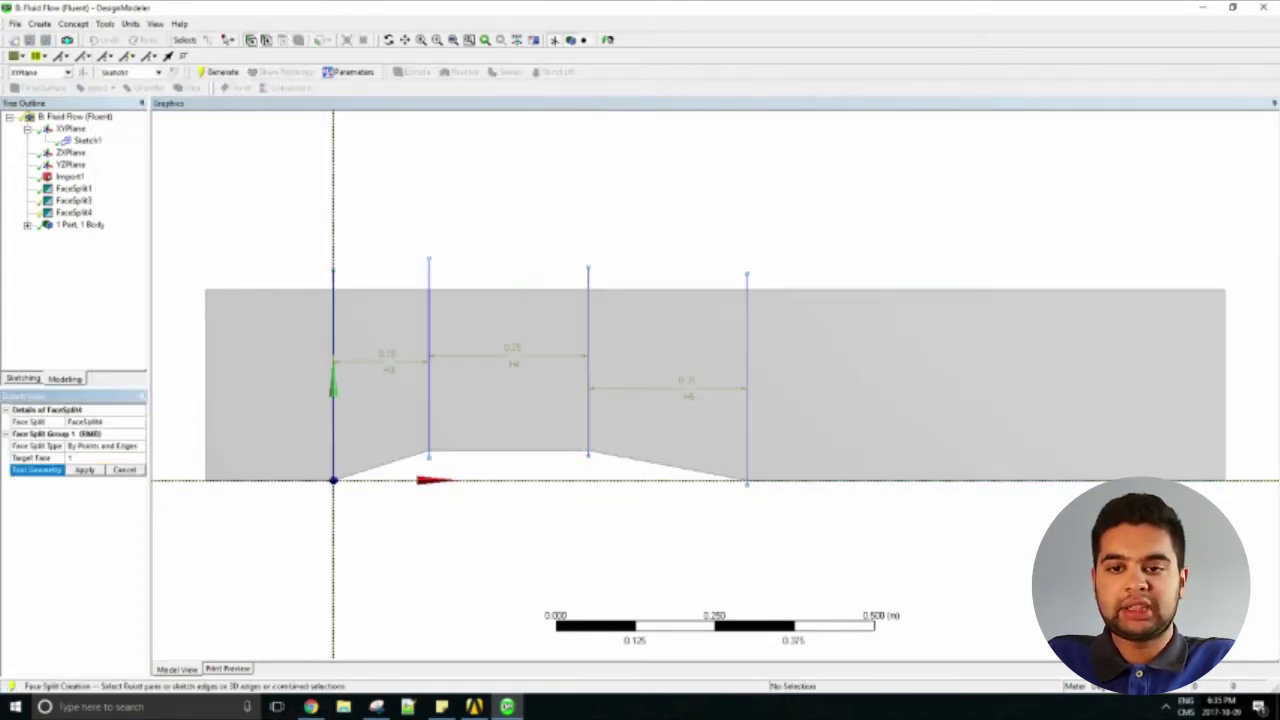
pyautogui.click(588, 276)
pyautogui.click(85, 469)
pyautogui.click(222, 72)
# Split the last downstream face along the fourth vertical sketch line, generate it and check the resulting faces
pyautogui.click(690, 385)
pyautogui.click(105, 23)
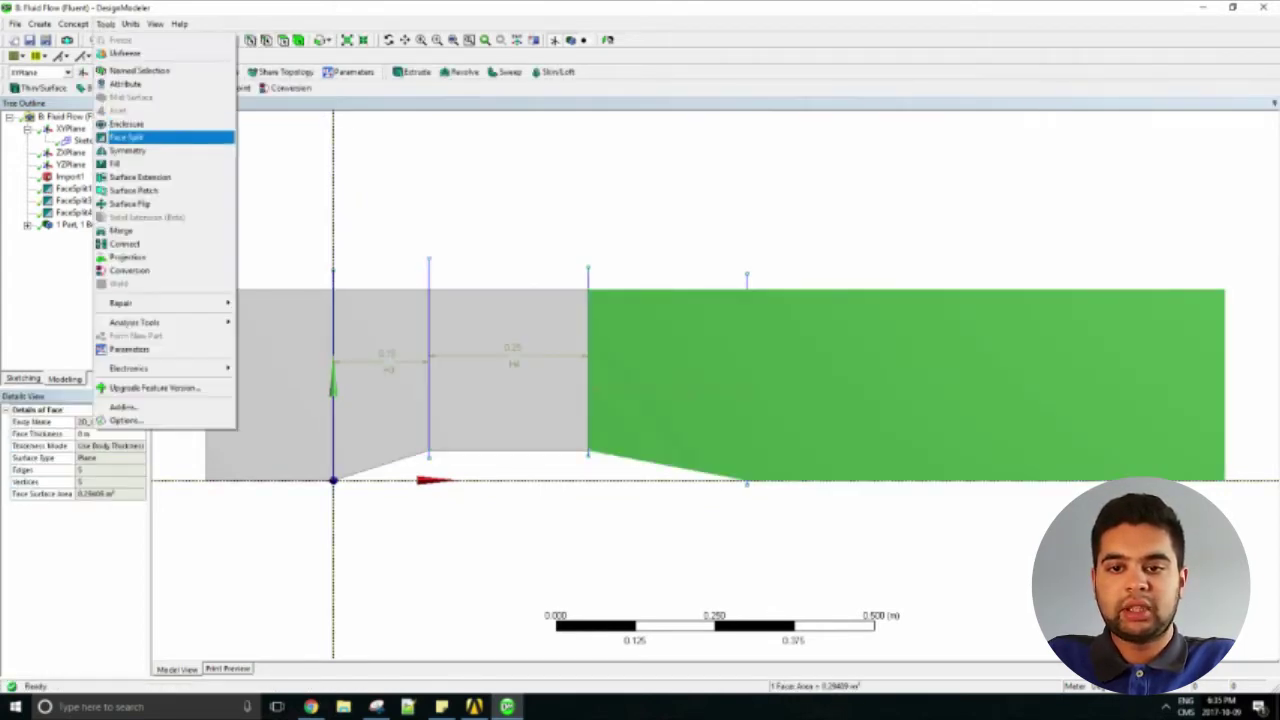
pyautogui.click(125, 133)
pyautogui.click(747, 281)
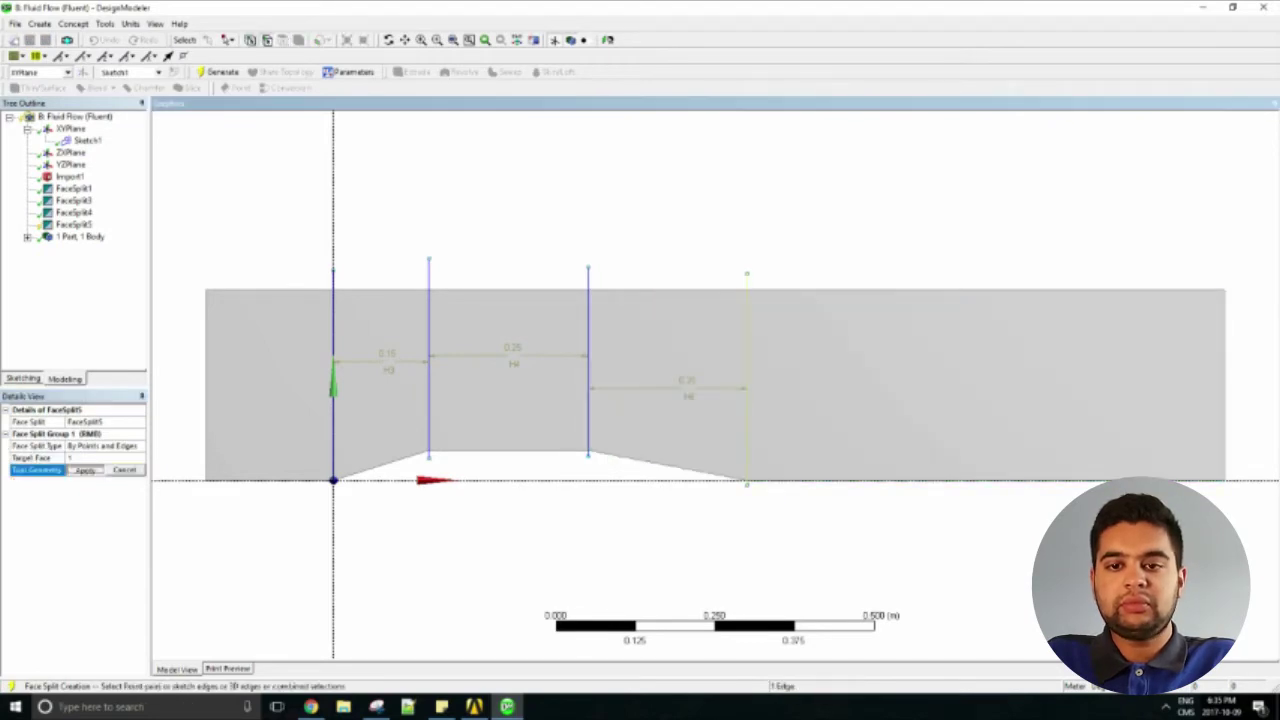
pyautogui.click(85, 469)
pyautogui.click(222, 72)
pyautogui.click(269, 385)
pyautogui.click(508, 385)
pyautogui.click(900, 385)
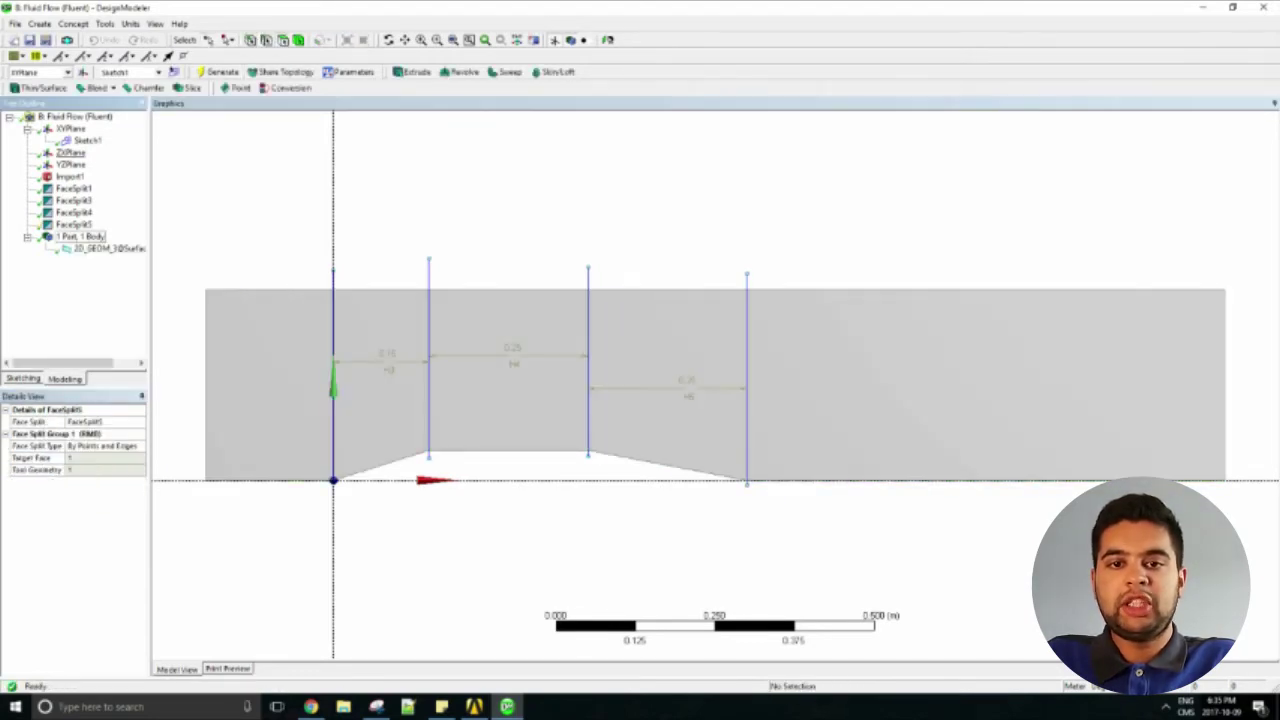
# Open the Fluid Flow system's mesh and create a named selection from the top edges of the domain
pyautogui.rightClick(80, 140)
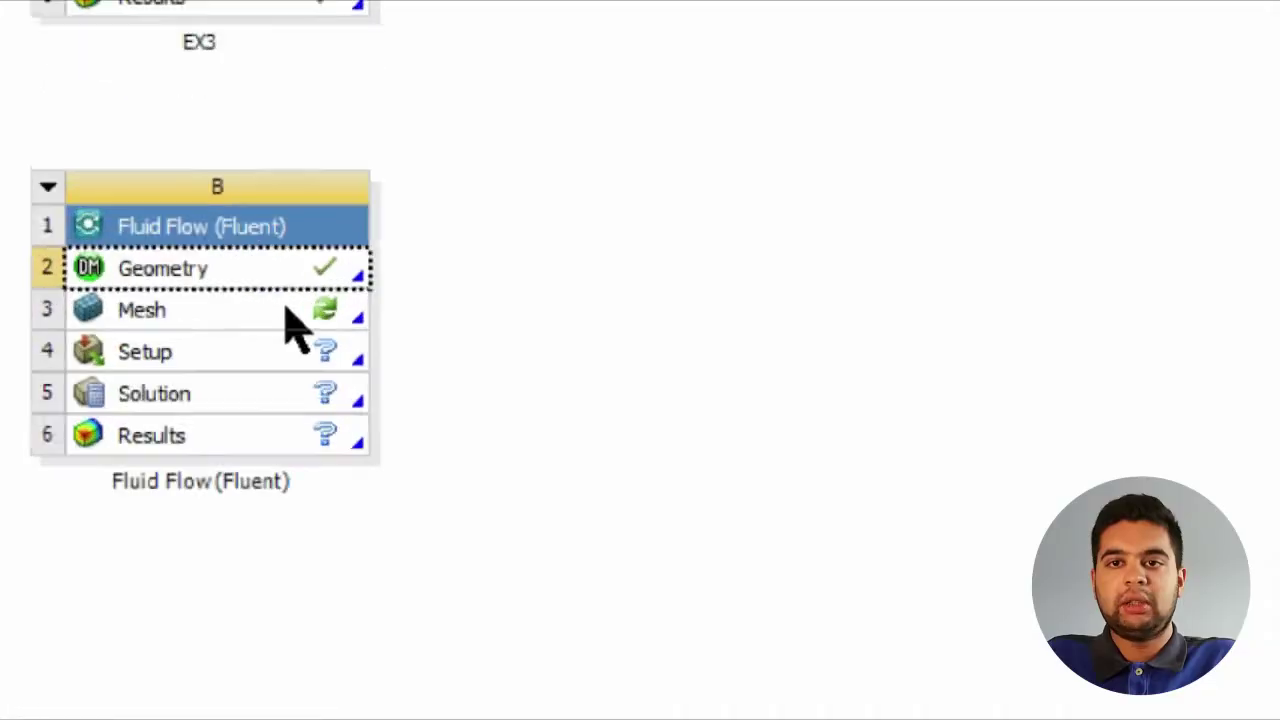
pyautogui.click(287, 310)
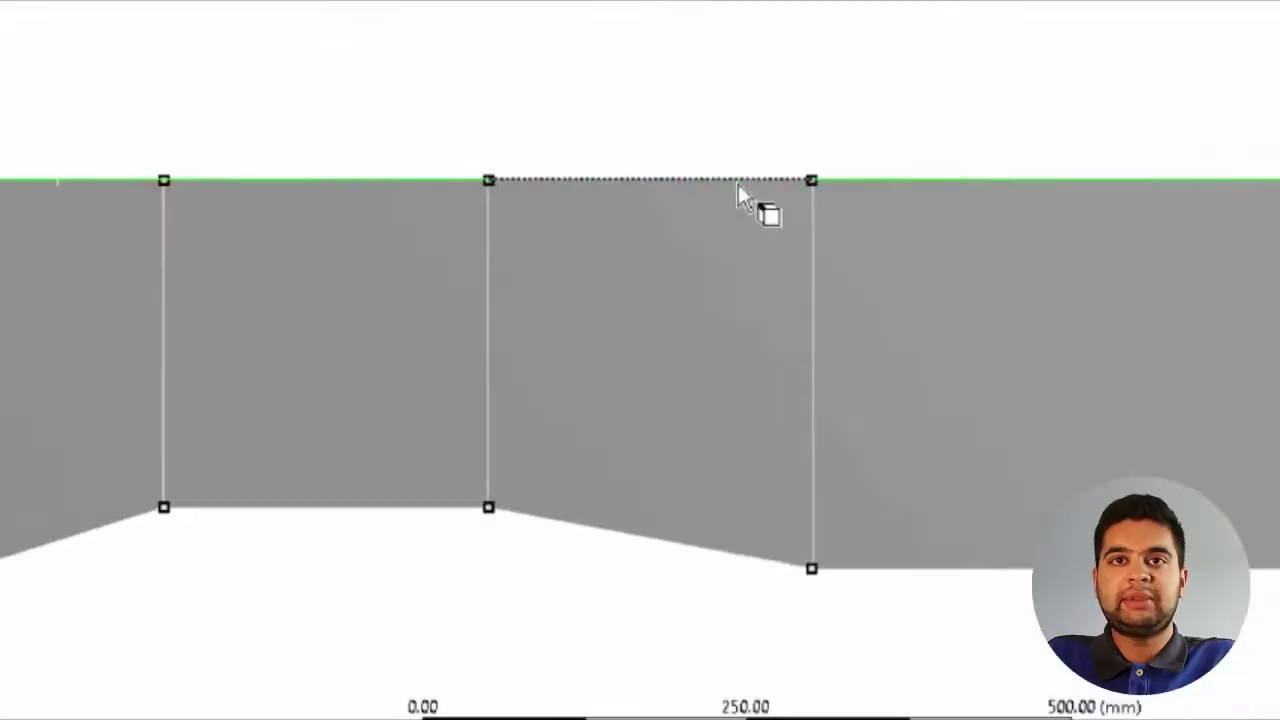
pyautogui.rightClick(739, 187)
pyautogui.click(910, 620)
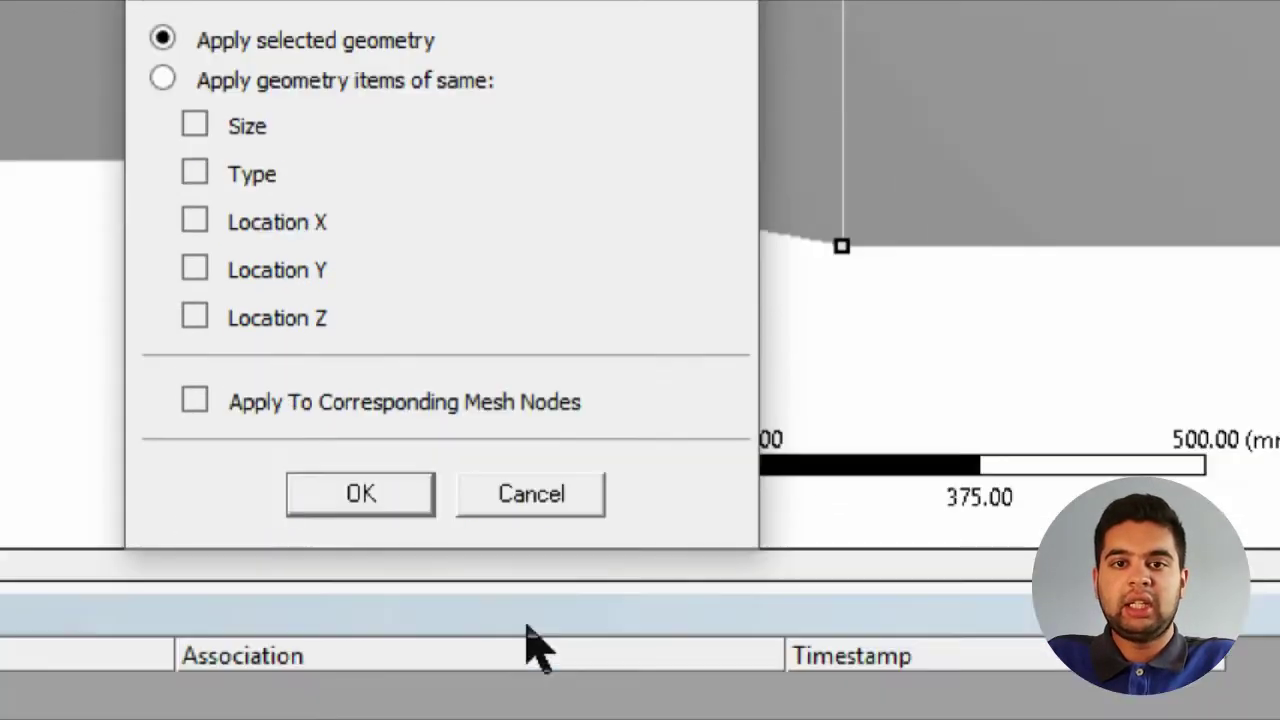
pyautogui.click(360, 494)
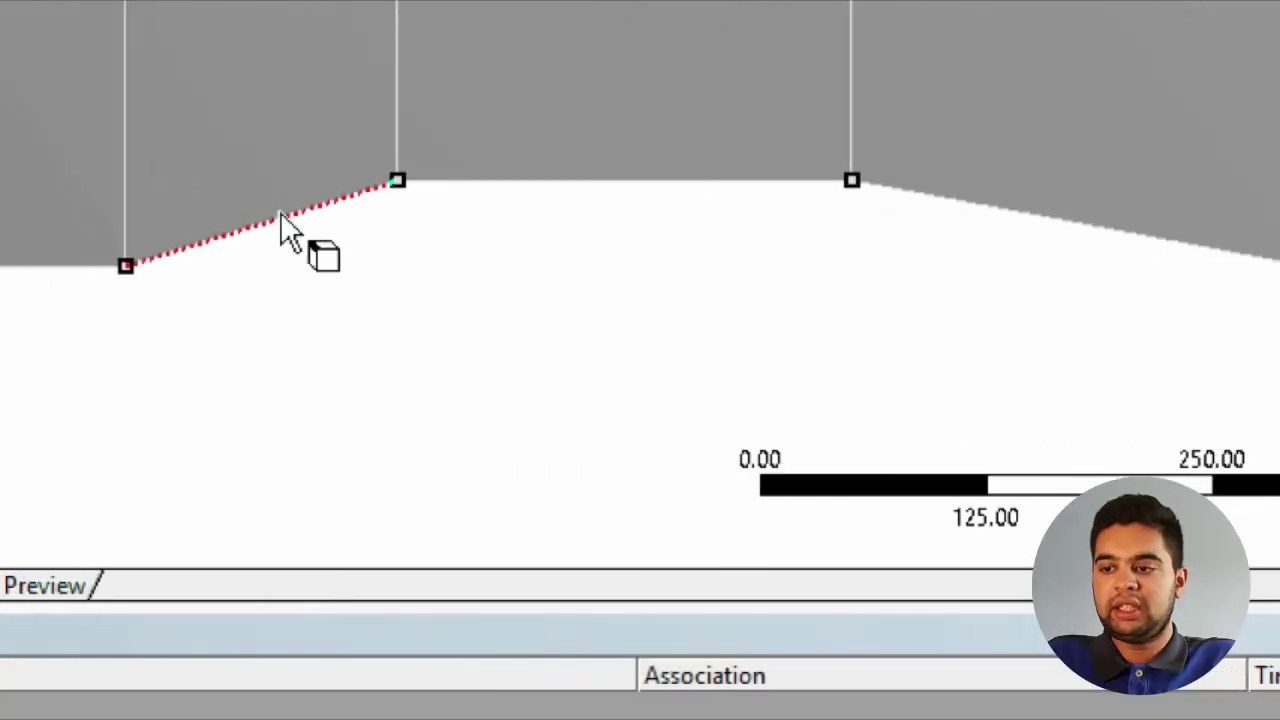
# Create a named selection FINWALL from the two sloped edges and the flat raised edge of the lower profile
pyautogui.keyDown('ctrl'); pyautogui.click(280, 214); pyautogui.keyUp('ctrl')
pyautogui.keyDown('ctrl'); pyautogui.click(1032, 212); pyautogui.keyUp('ctrl')
pyautogui.rightClick(1124, 234)
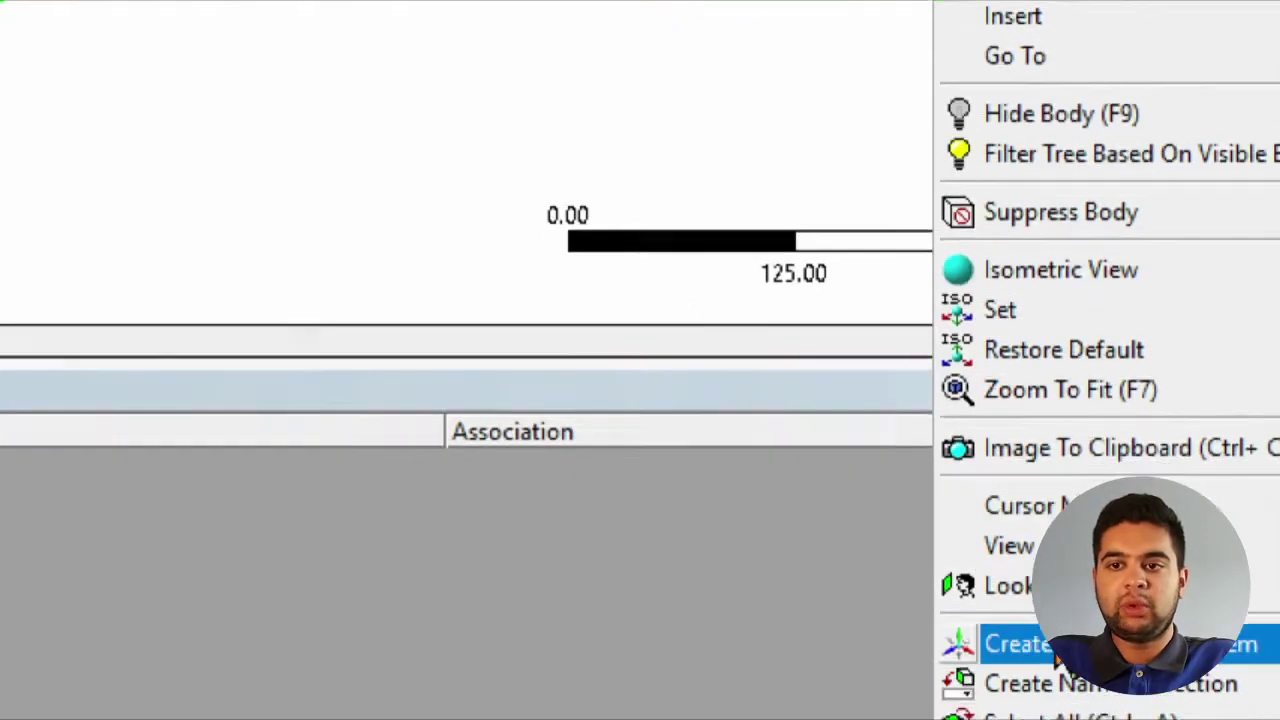
pyautogui.click(1050, 686)
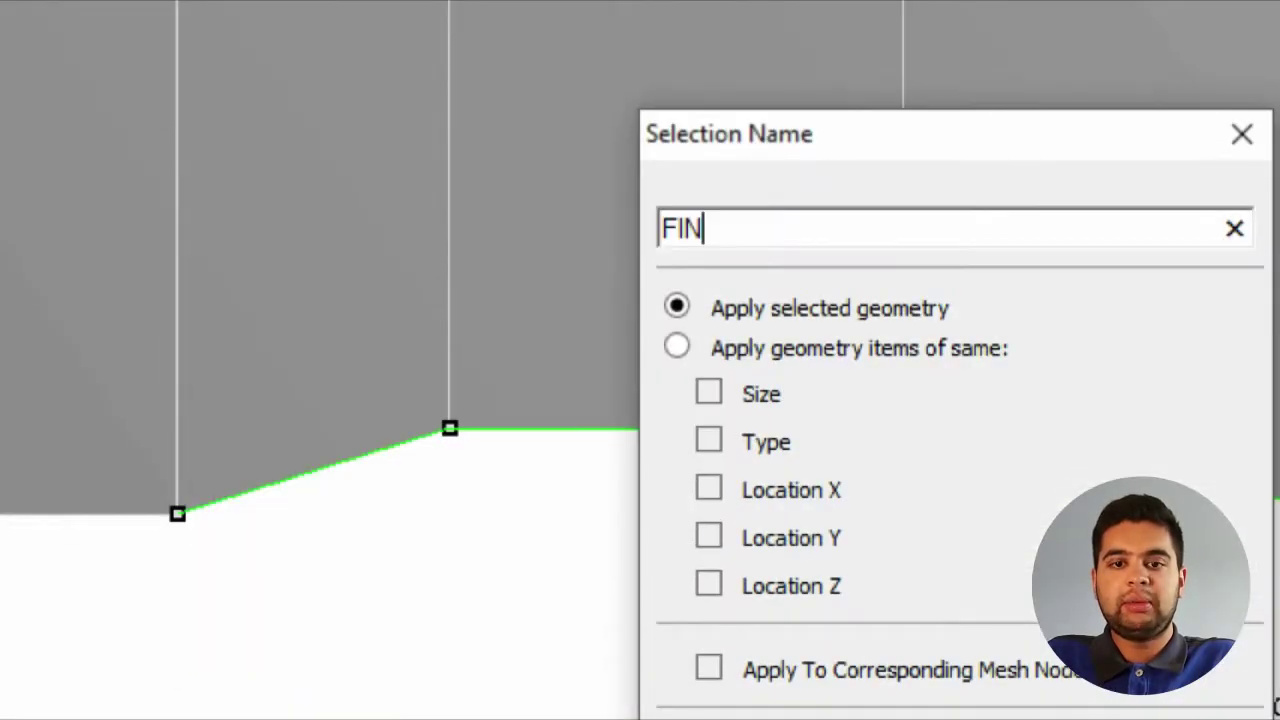
pyautogui.write('FINWAL')
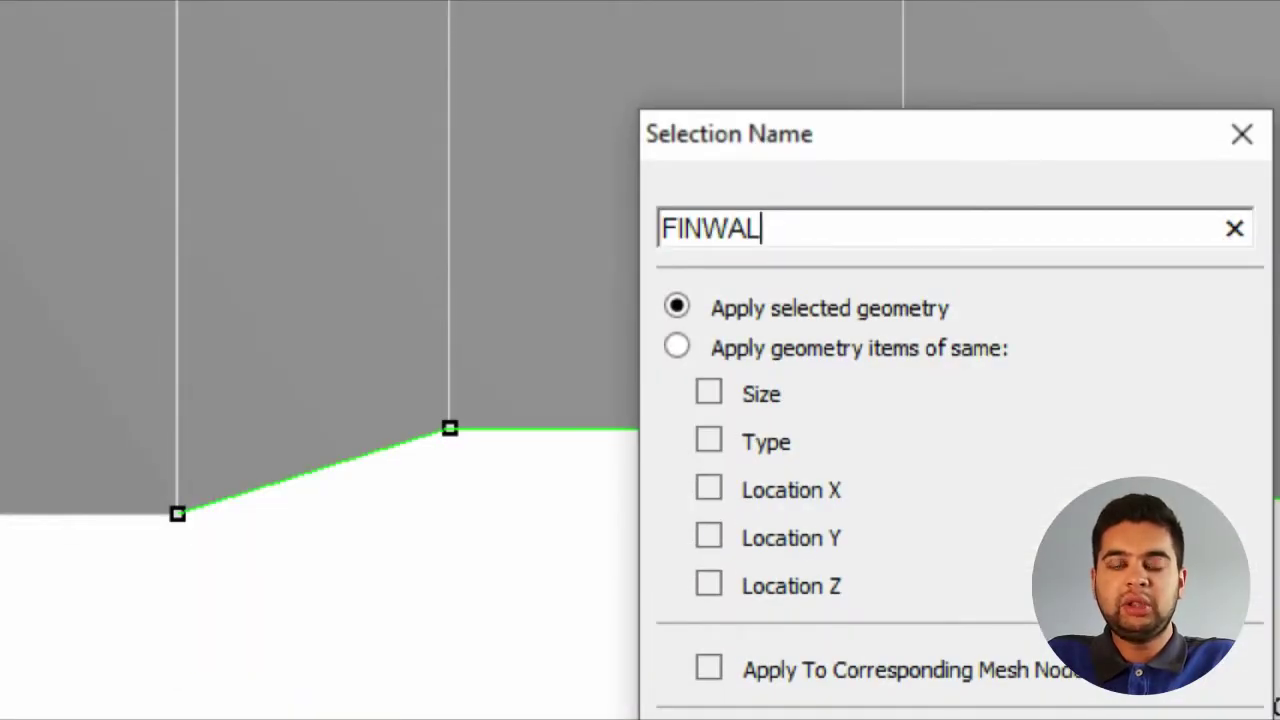
pyautogui.write('L')
pyautogui.click(874, 506)
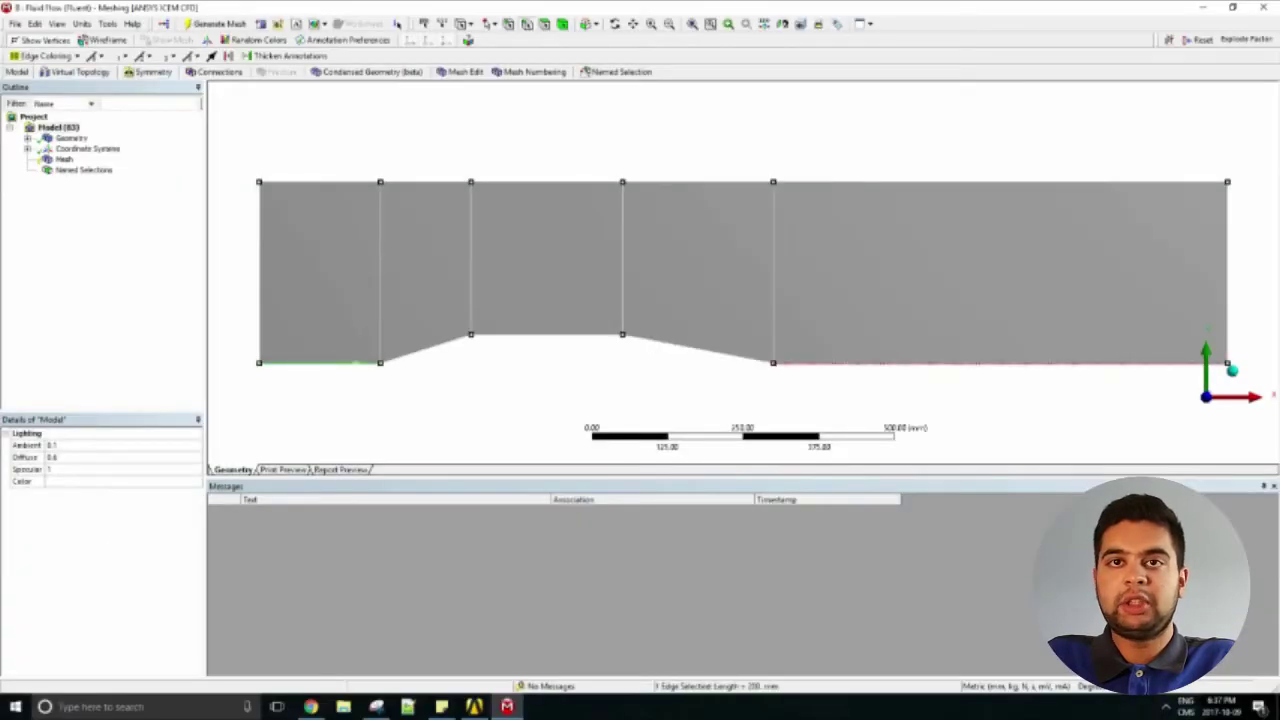
# Create a named selection AXISSYM from the two flat lower edges on either side of the raised profile
pyautogui.keyDown('ctrl'); pyautogui.click(812, 363); pyautogui.keyUp('ctrl')
pyautogui.rightClick(812, 364)
pyautogui.click(860, 388)
pyautogui.write('AXISSYM')
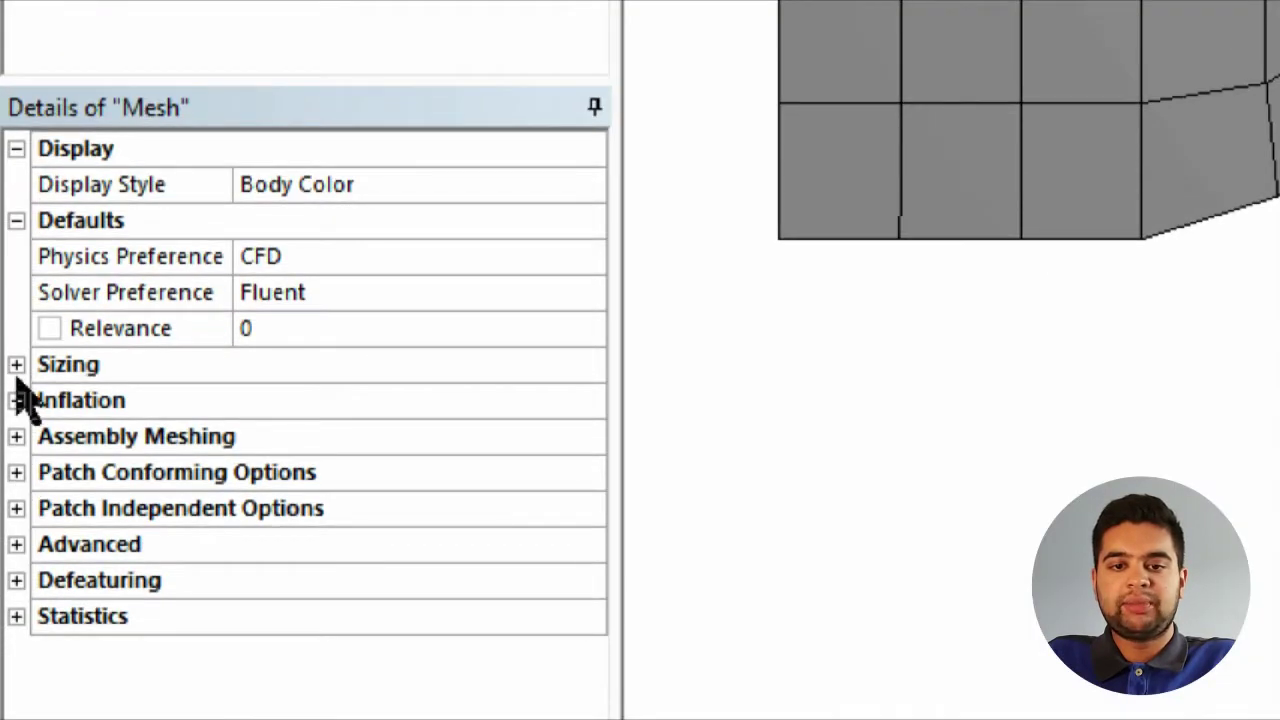
# Set the mesh's Use Advanced Size Function option to On: Proximity and Curvature
pyautogui.click(16, 363)
pyautogui.click(414, 398)
pyautogui.click(555, 402)
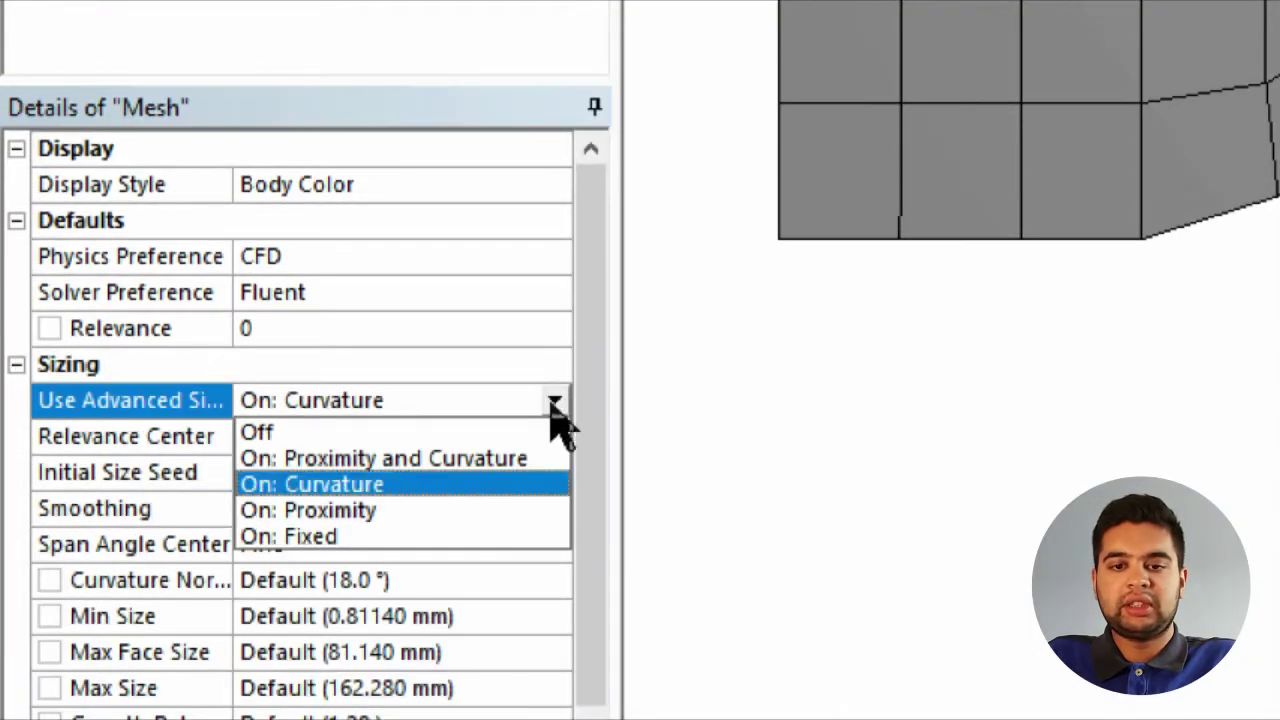
pyautogui.click(529, 484)
pyautogui.click(553, 401)
pyautogui.click(530, 458)
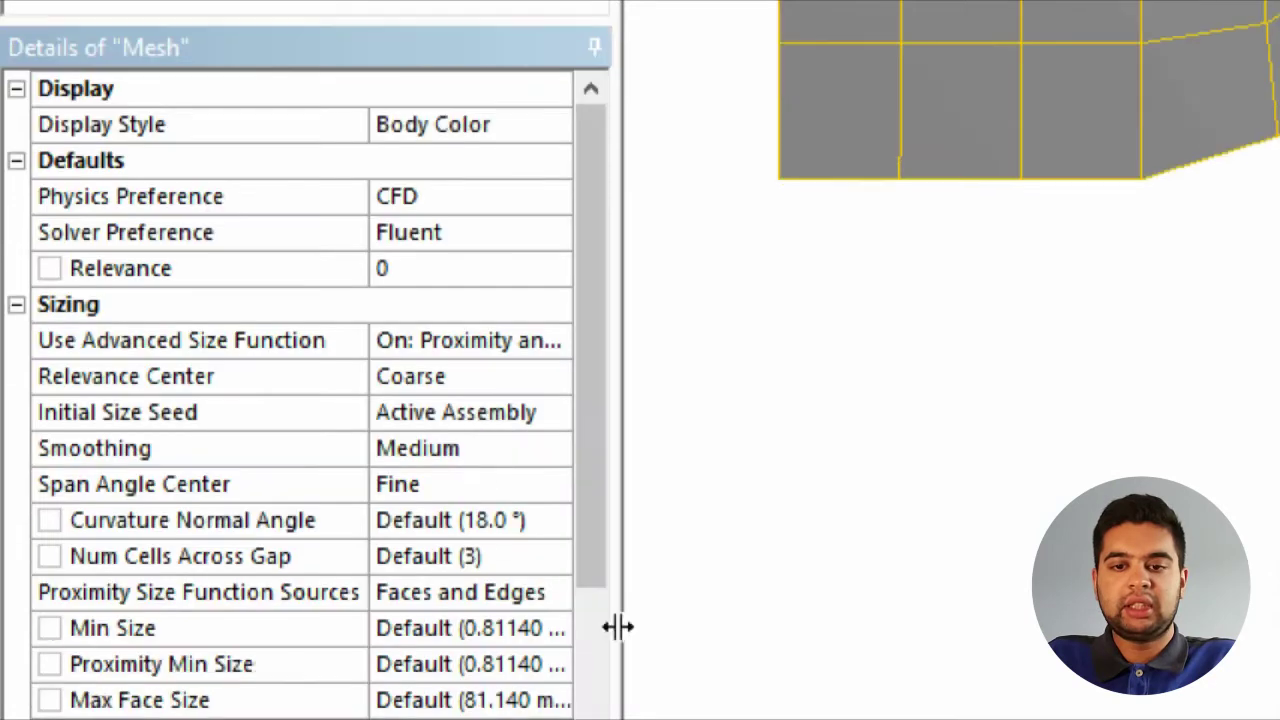
# Set the mesh sizing's Relevance Center to Fine, Max Face Size to 12 mm and Max Size to 15 mm
pyautogui.moveTo(625, 591); pyautogui.dragTo(787, 591)
pyautogui.click(450, 380)
pyautogui.click(660, 383)
pyautogui.click(655, 458)
pyautogui.click(608, 691)
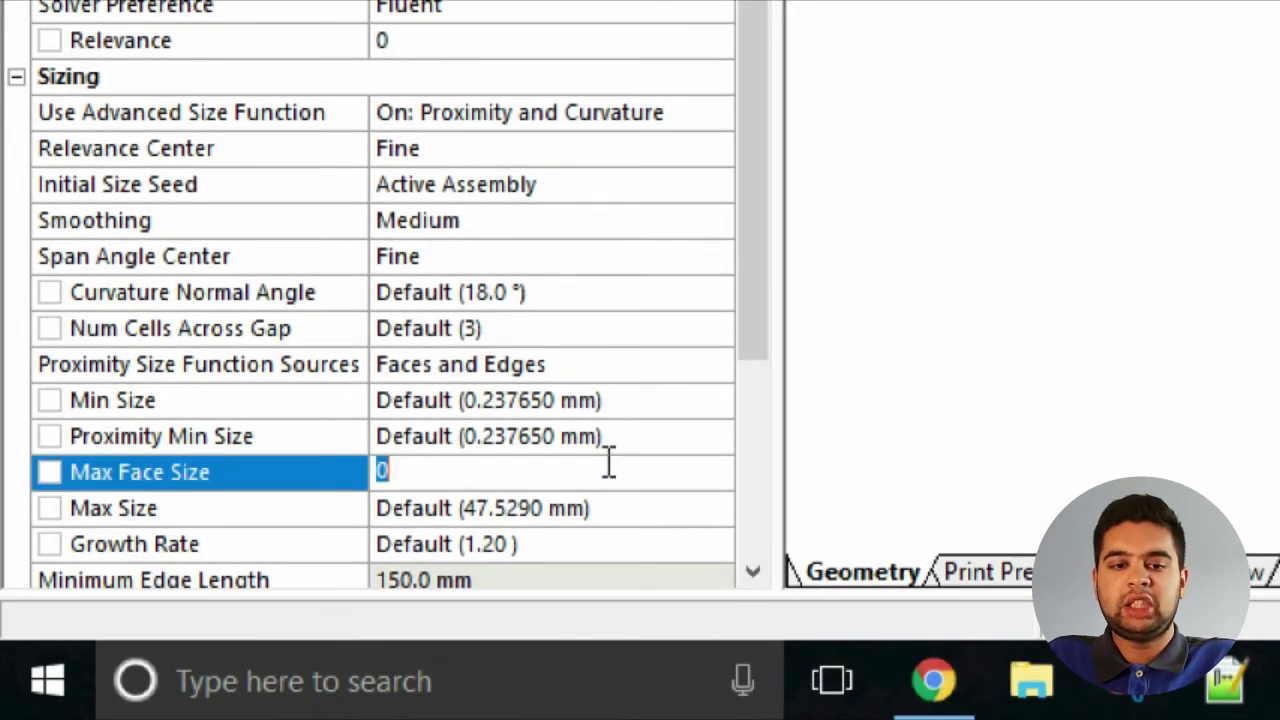
pyautogui.click(598, 510)
pyautogui.click(945, 395)
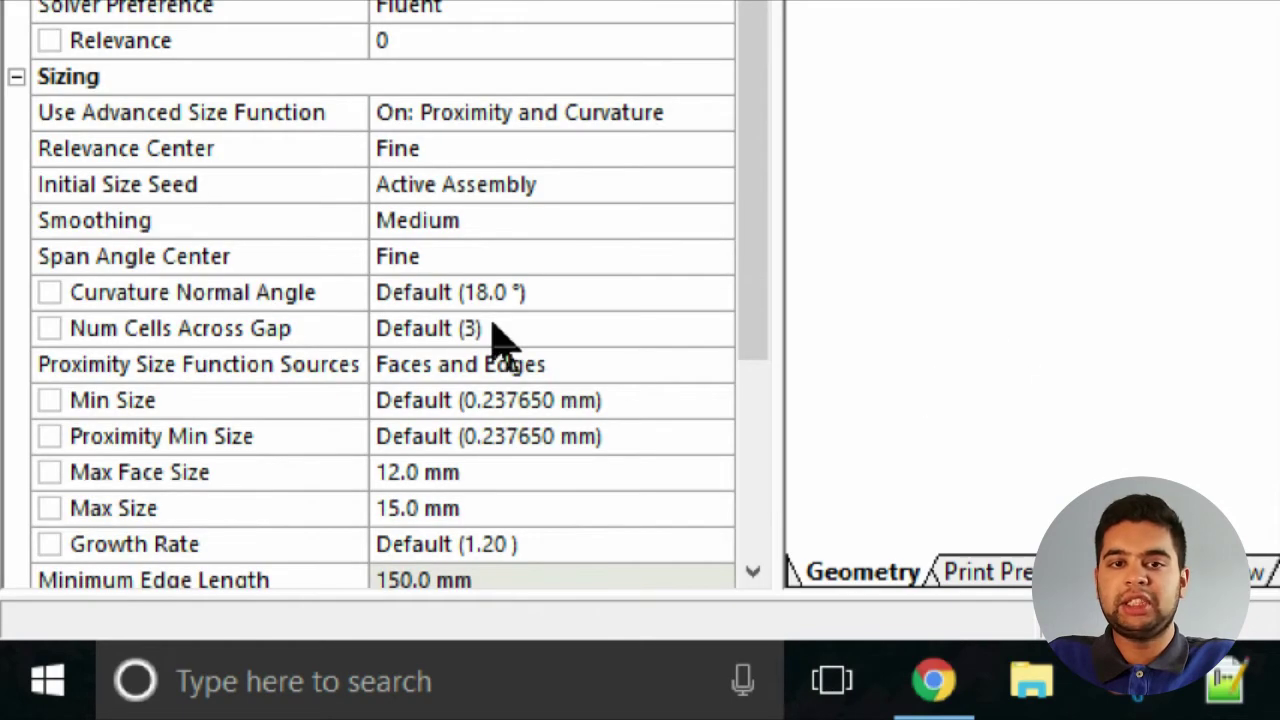
# Add a separate mapped Face Meshing control to each of the first two upstream faces
pyautogui.click(166, 66)
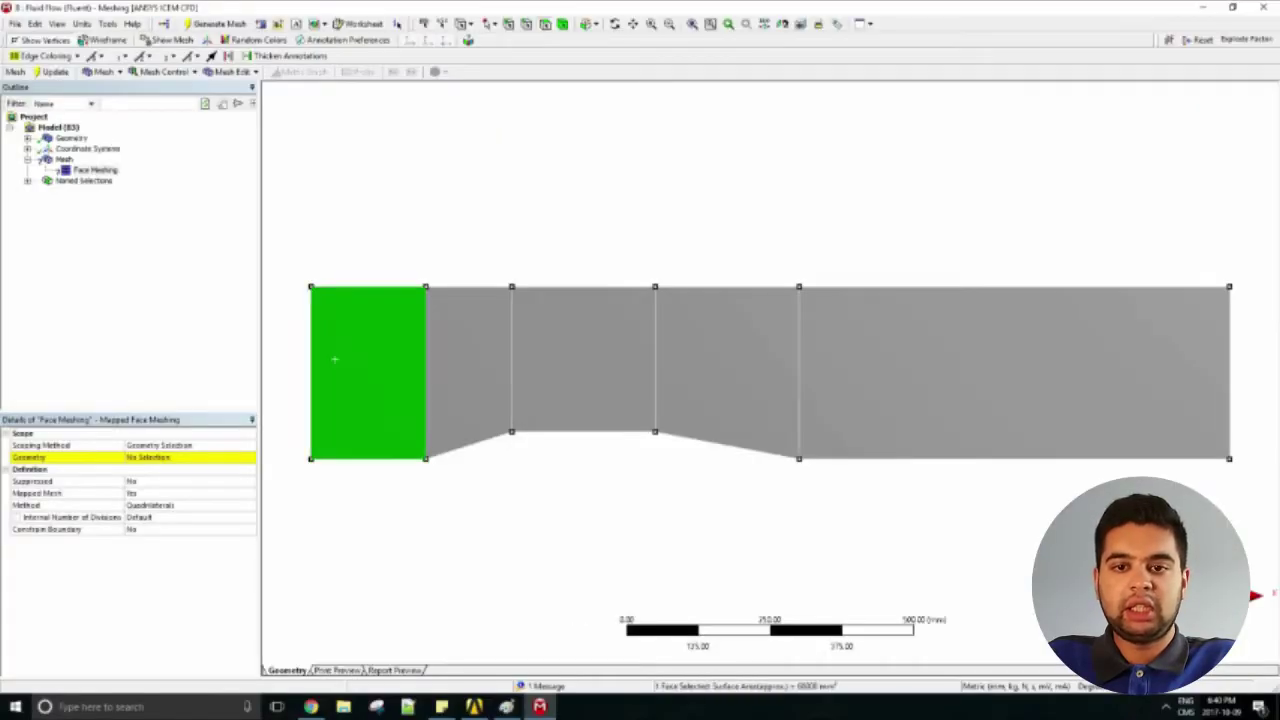
pyautogui.click(335, 358)
pyautogui.click(162, 72)
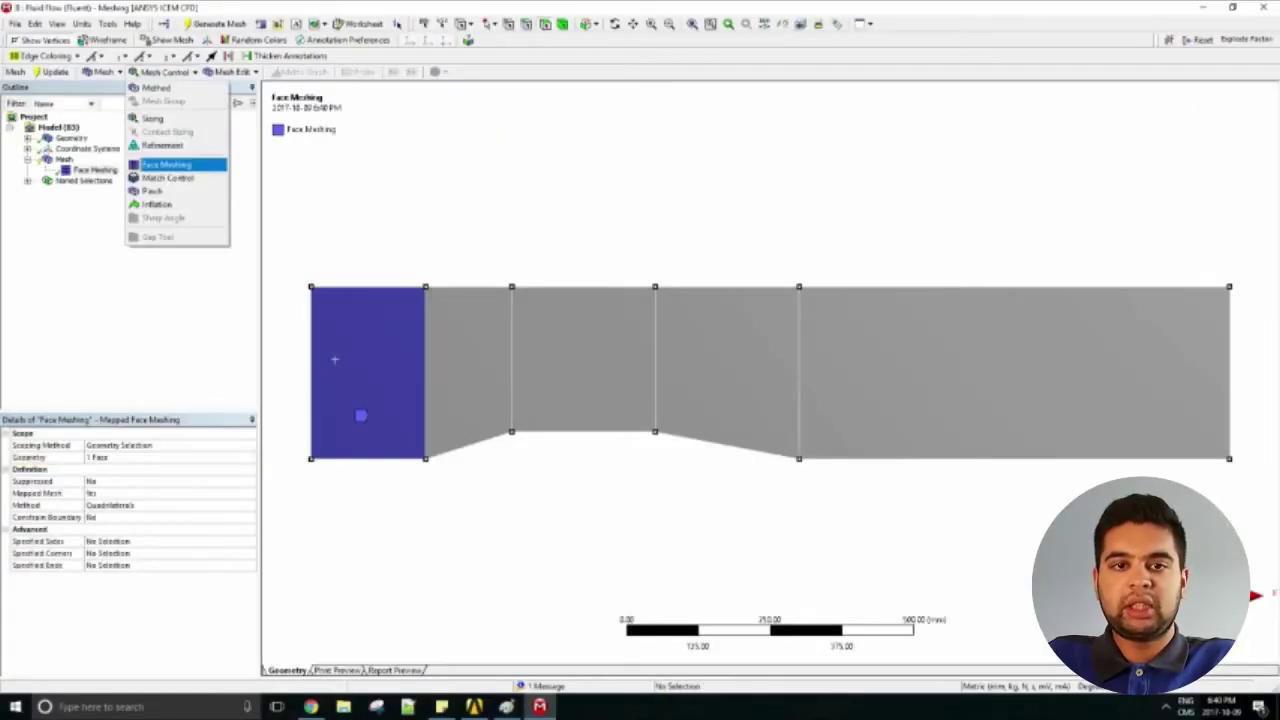
pyautogui.click(177, 163)
pyautogui.click(434, 323)
# Add a separate Face Meshing control to the middle face and to the face above the downstream slope
pyautogui.click(162, 72)
pyautogui.click(177, 163)
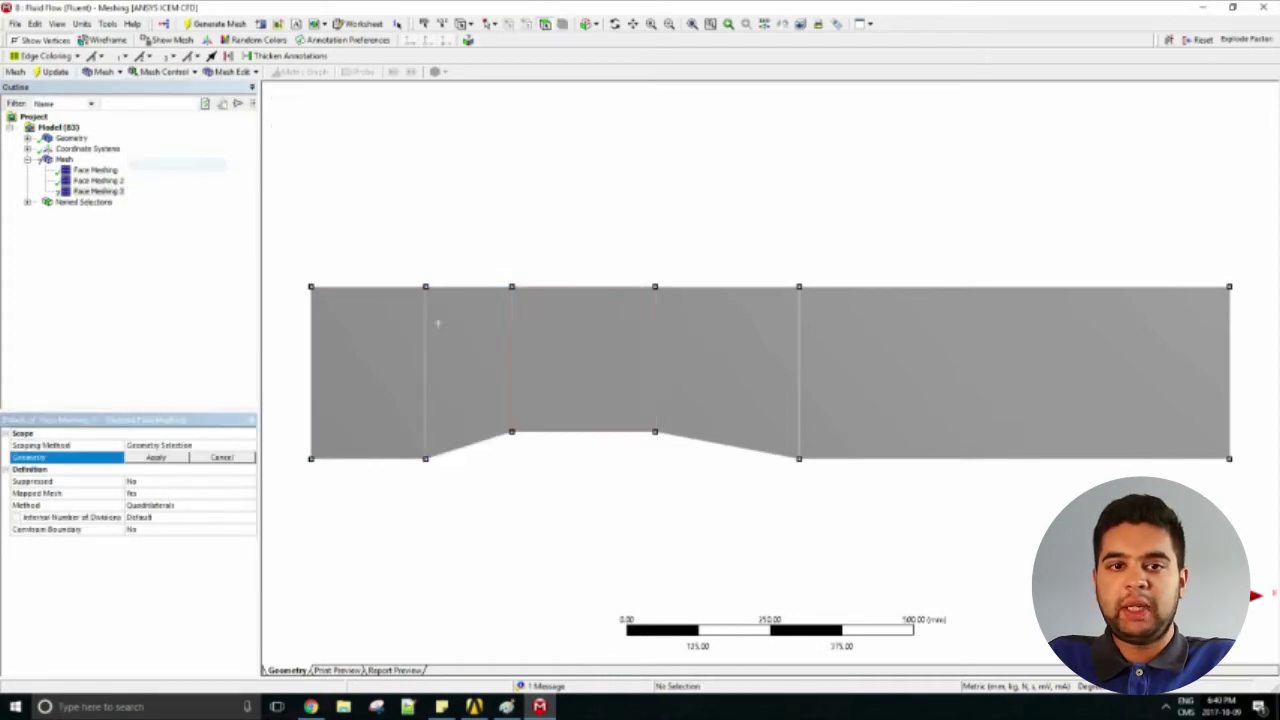
pyautogui.click(557, 357)
pyautogui.click(155, 457)
pyautogui.click(162, 72)
pyautogui.click(177, 163)
pyautogui.click(688, 332)
pyautogui.click(155, 457)
# Add a Face Meshing control to the long downstream face, generate the mesh and close the messages
pyautogui.click(162, 72)
pyautogui.click(177, 163)
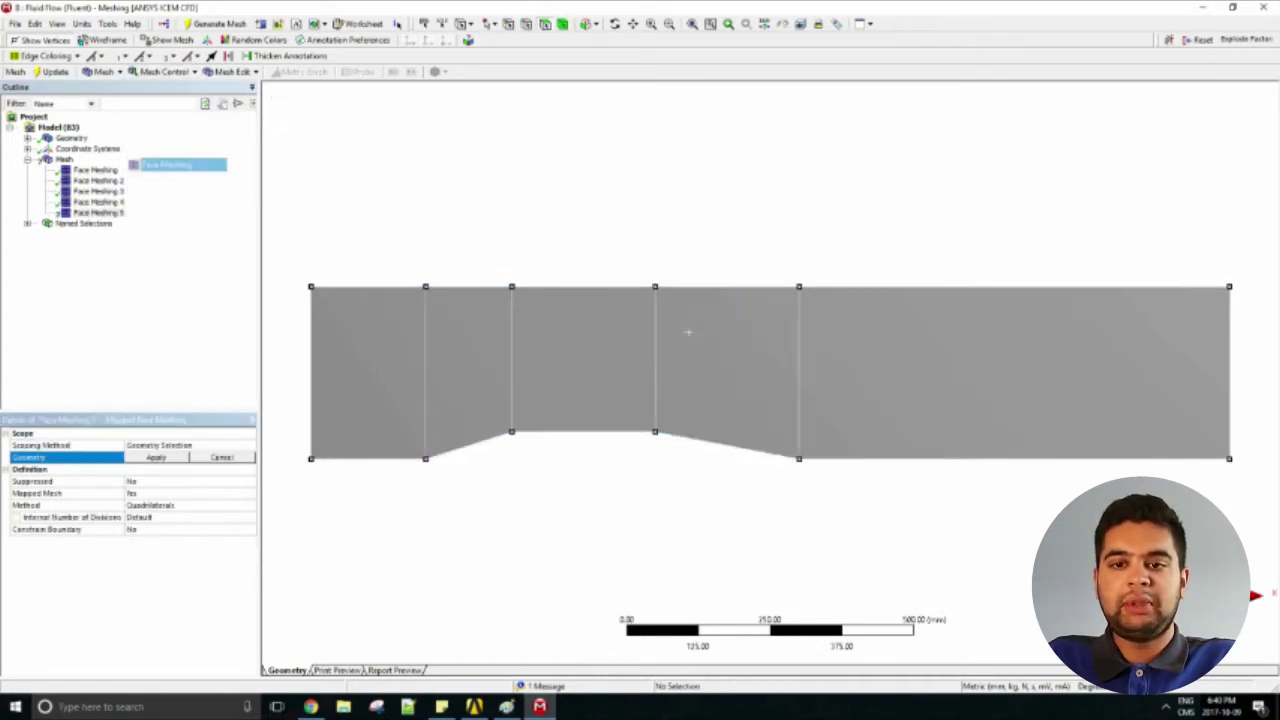
pyautogui.click(897, 369)
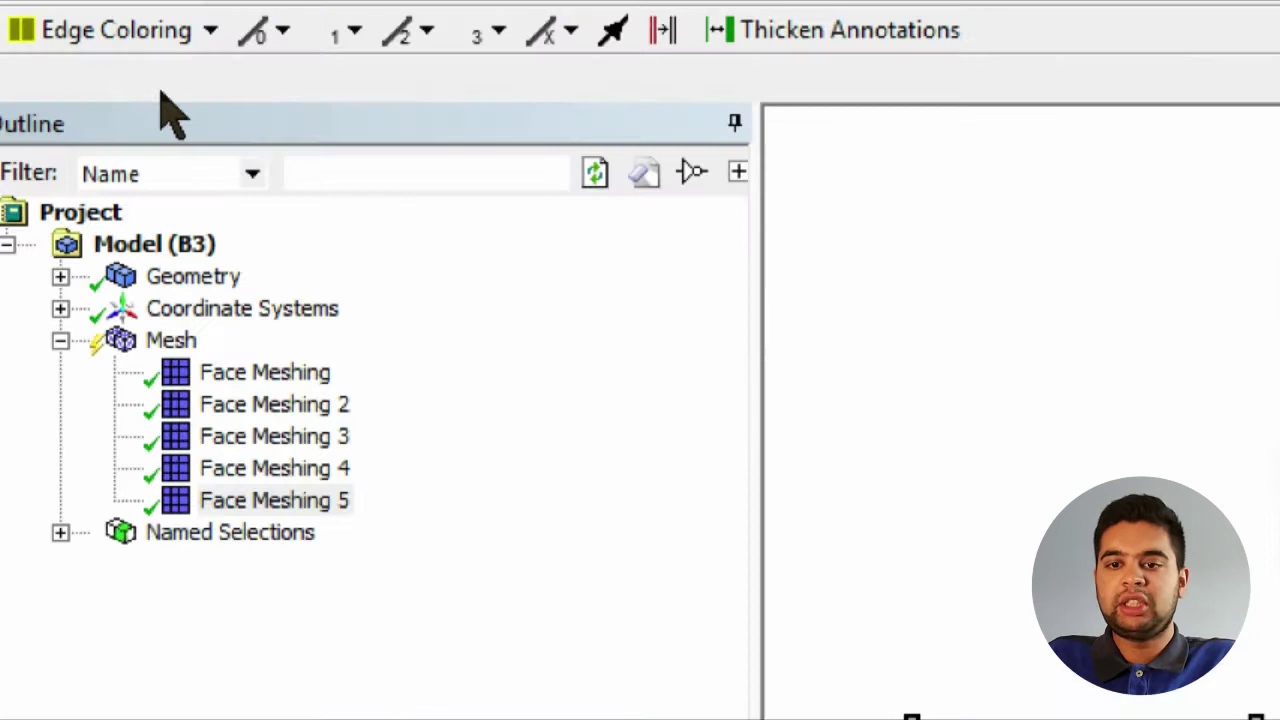
pyautogui.click(218, 24)
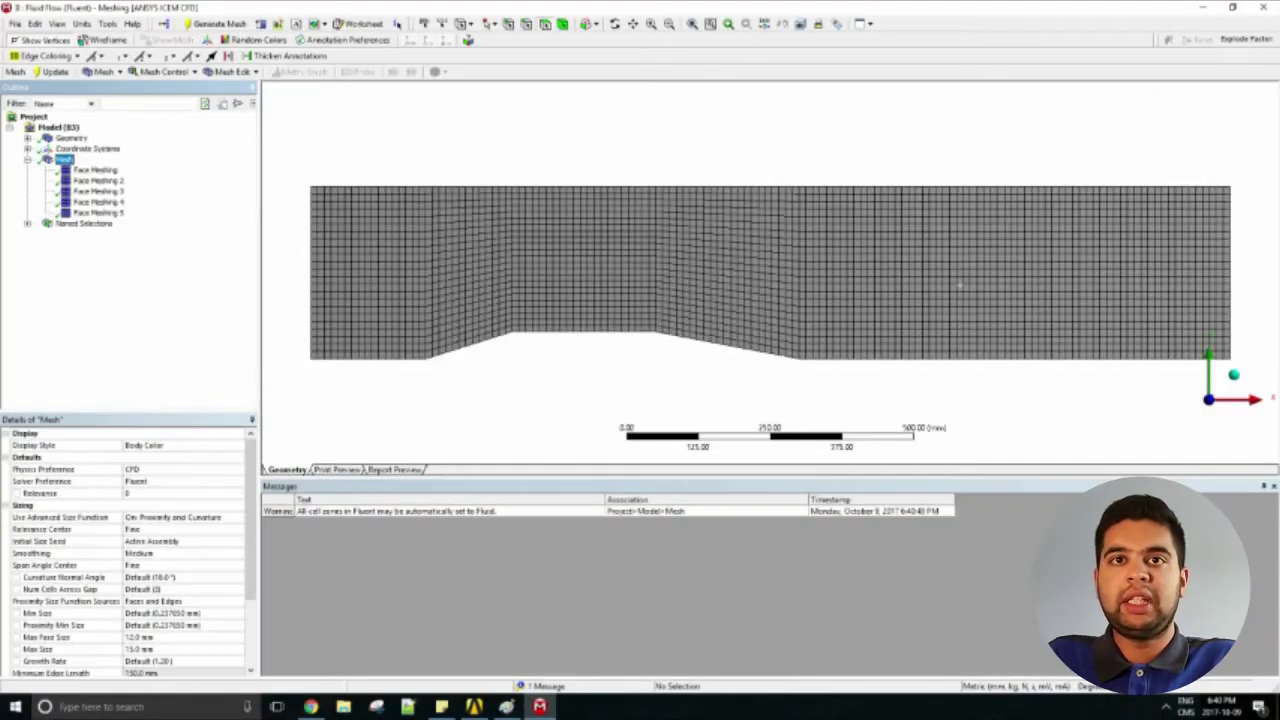
pyautogui.click(1273, 486)
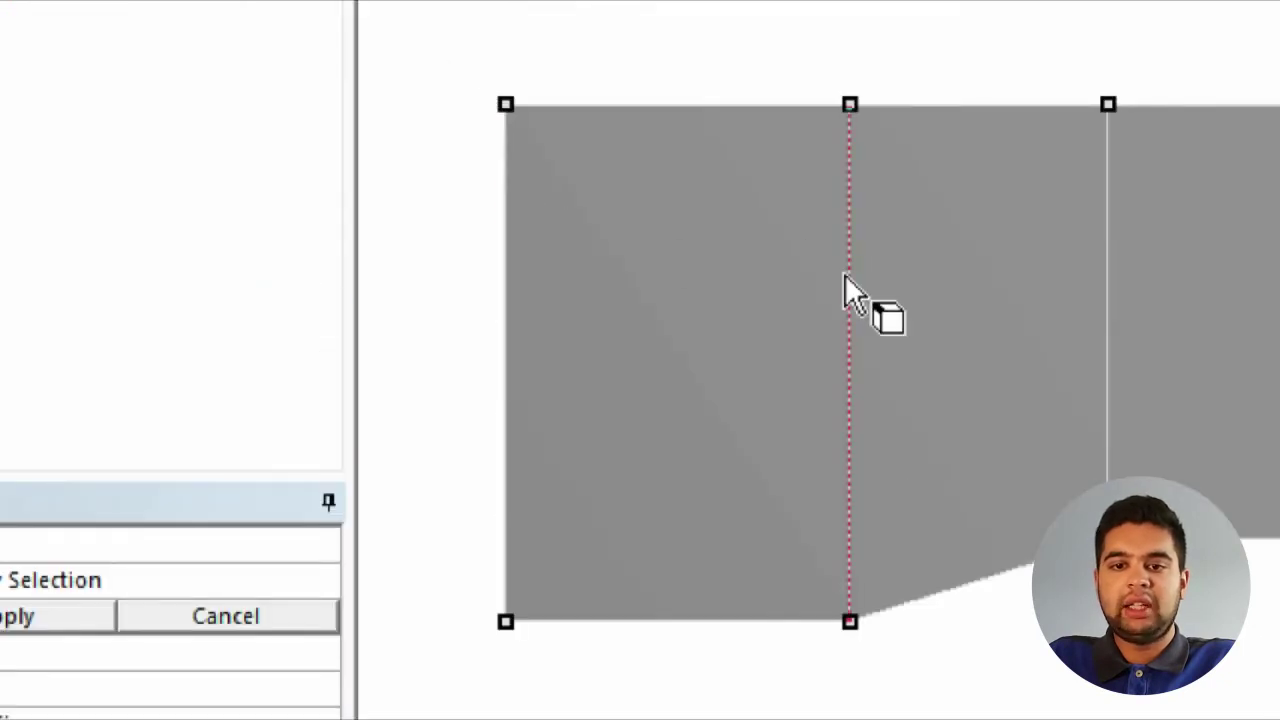
# Add an edge sizing to the first interior vertical edge, defined by Number of Divisions with 100 divisions
pyautogui.click(846, 276)
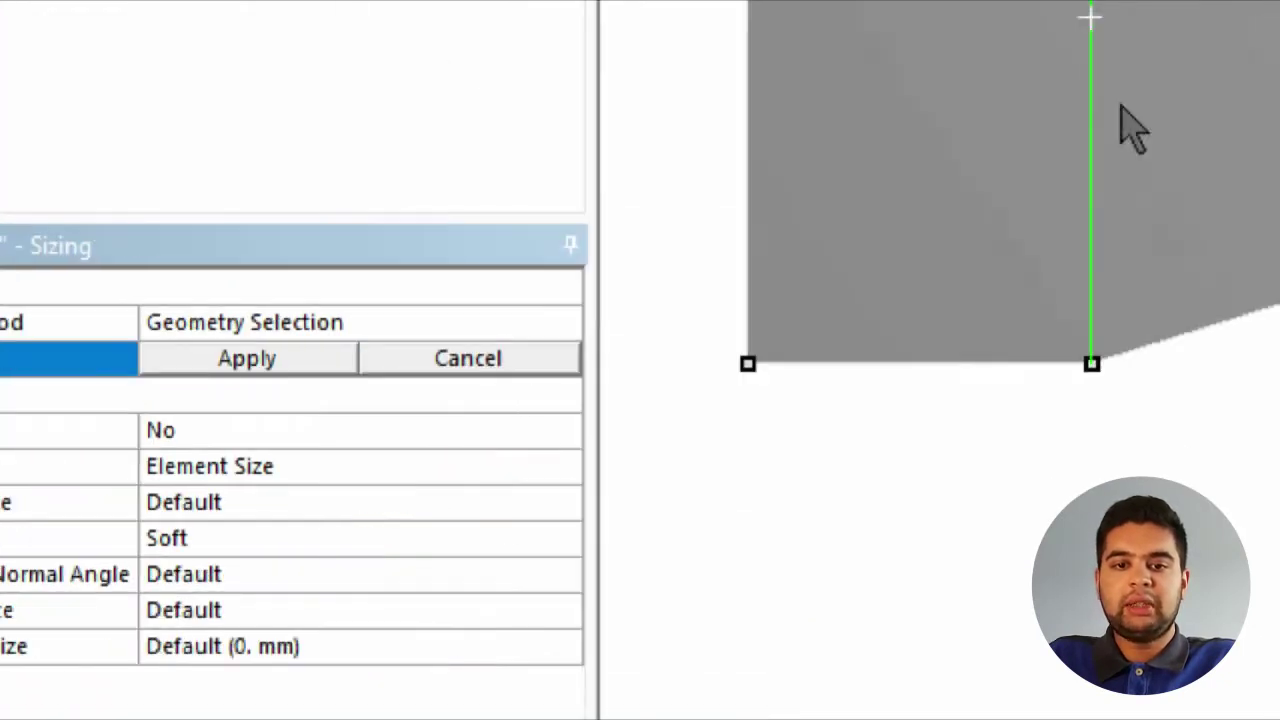
pyautogui.click(327, 356)
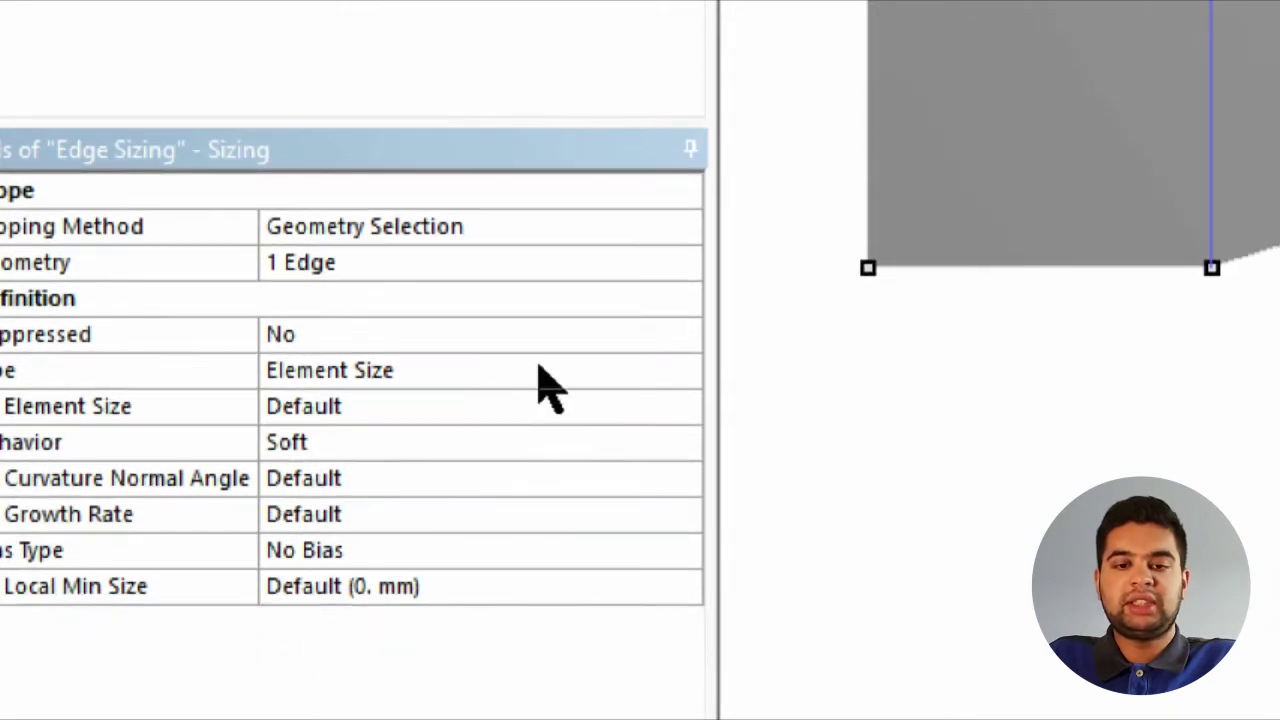
pyautogui.click(539, 368)
pyautogui.click(683, 370)
pyautogui.click(600, 428)
pyautogui.click(522, 400)
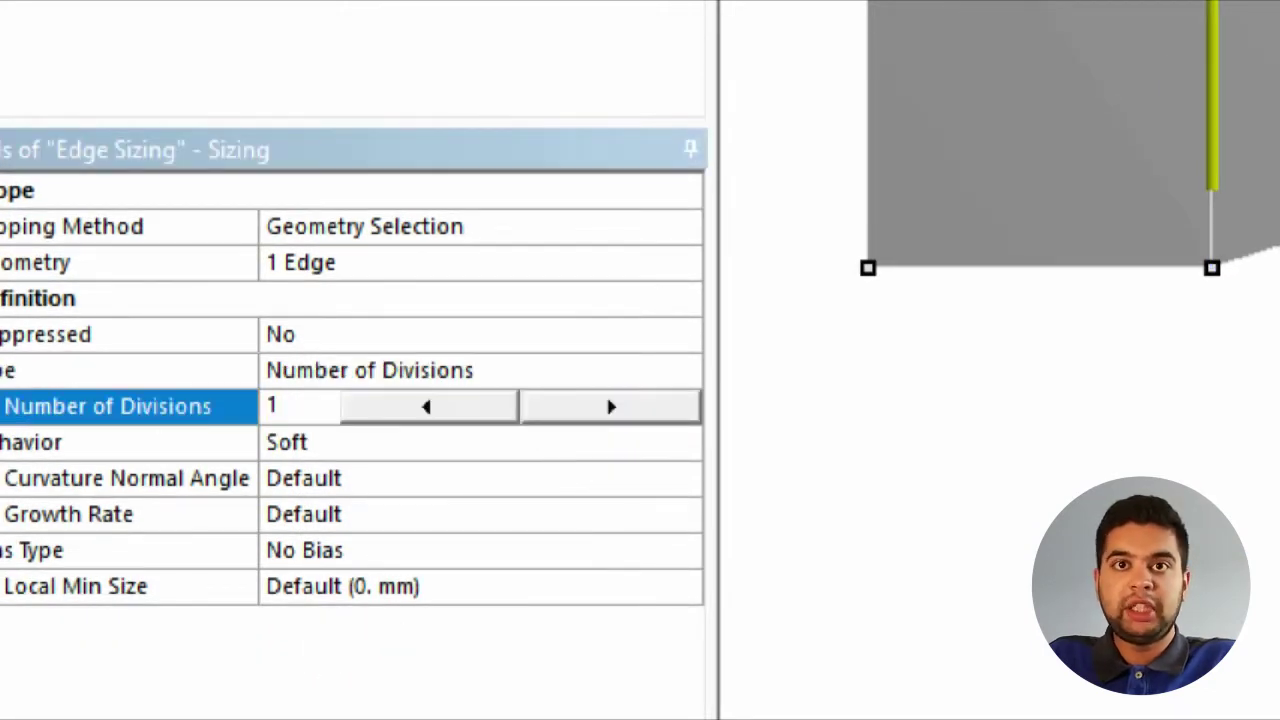
pyautogui.write('100')
# Set this edge sizing's behavior to Hard and bias it with a factor of 7, so divisions get finer toward the lower wall
pyautogui.click(612, 478)
pyautogui.click(642, 440)
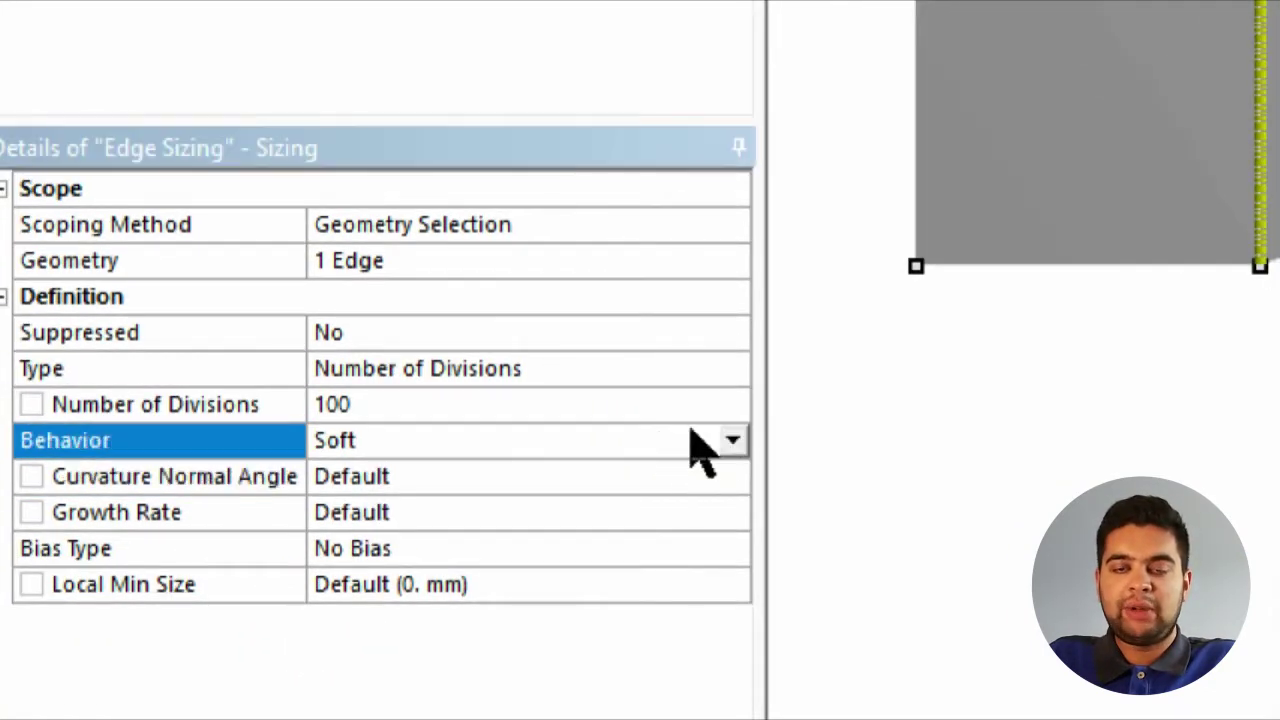
pyautogui.click(733, 440)
pyautogui.click(700, 497)
pyautogui.click(728, 476)
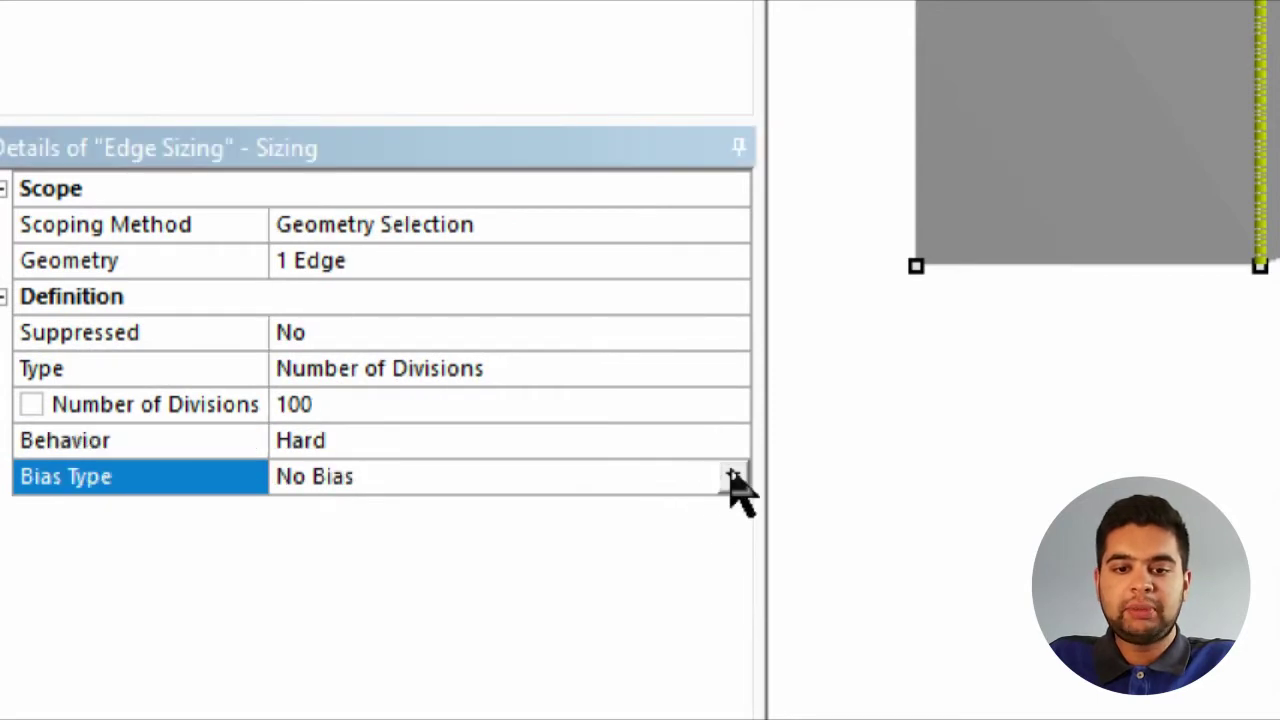
pyautogui.click(733, 476)
pyautogui.click(708, 545)
pyautogui.click(633, 540)
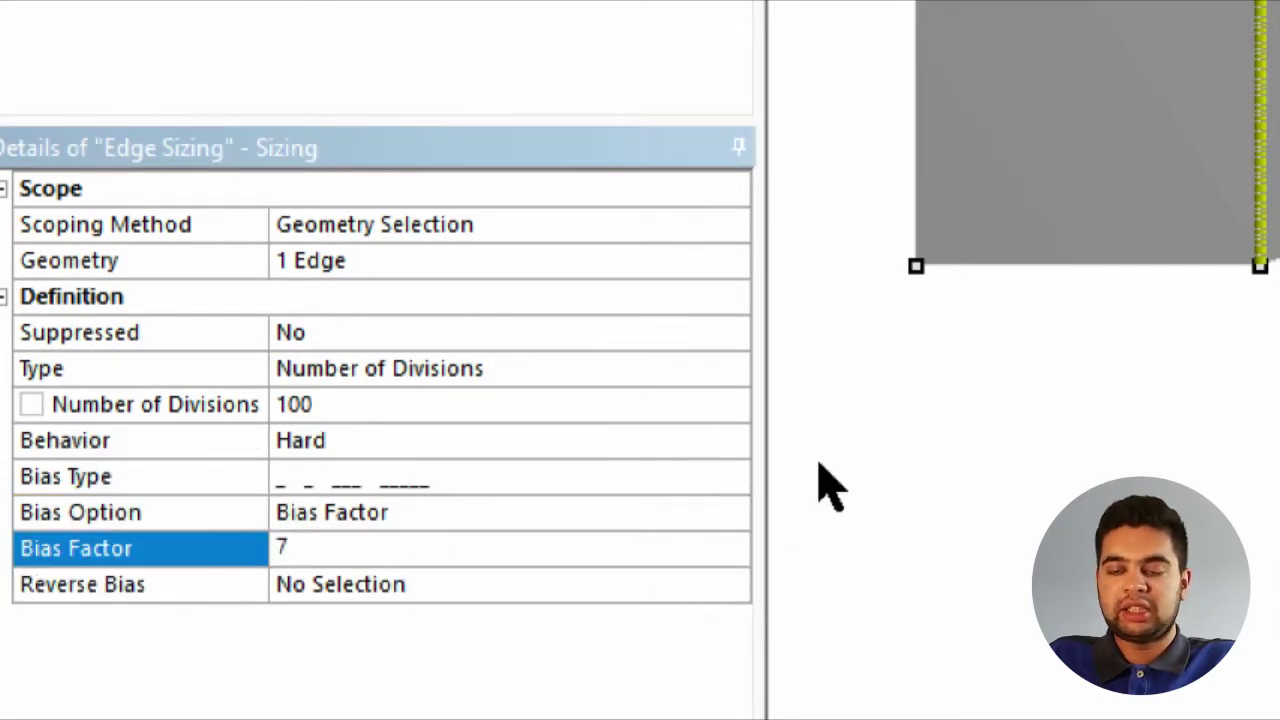
pyautogui.press('Return')
pyautogui.moveTo(768, 566); pyautogui.dragTo(878, 670, button='right')
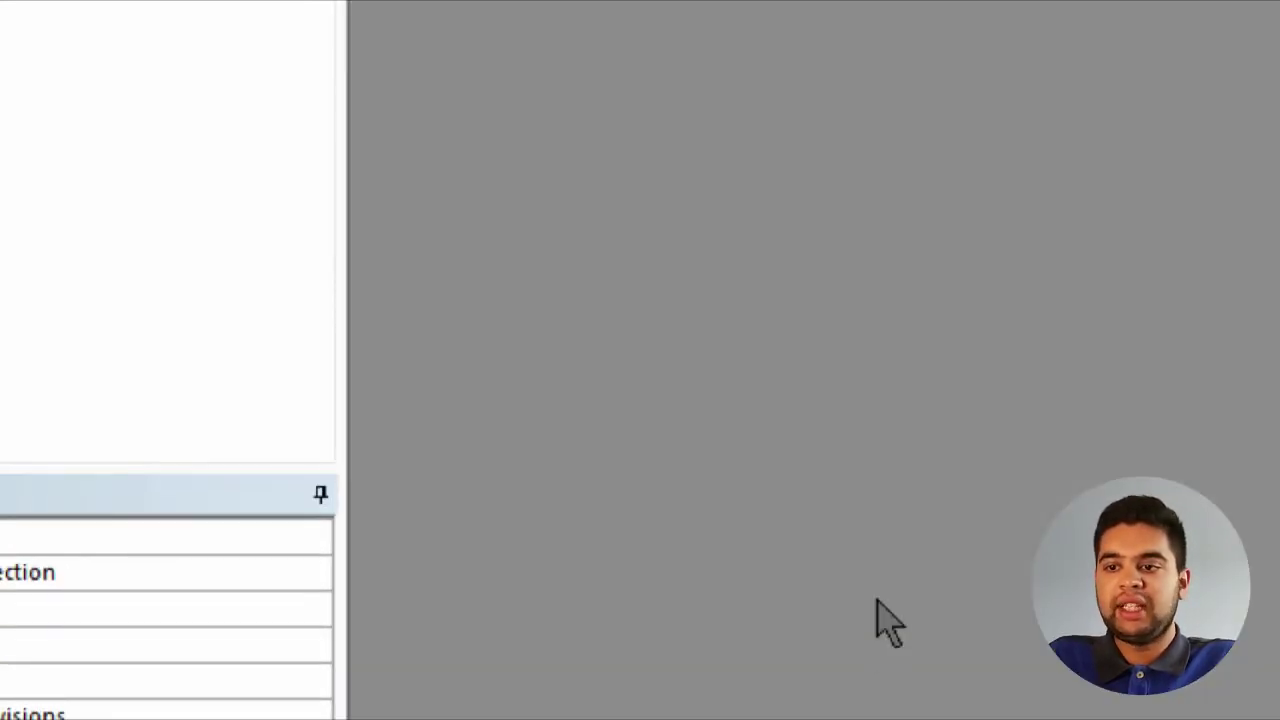
pyautogui.scroll(-2, 817, 527)
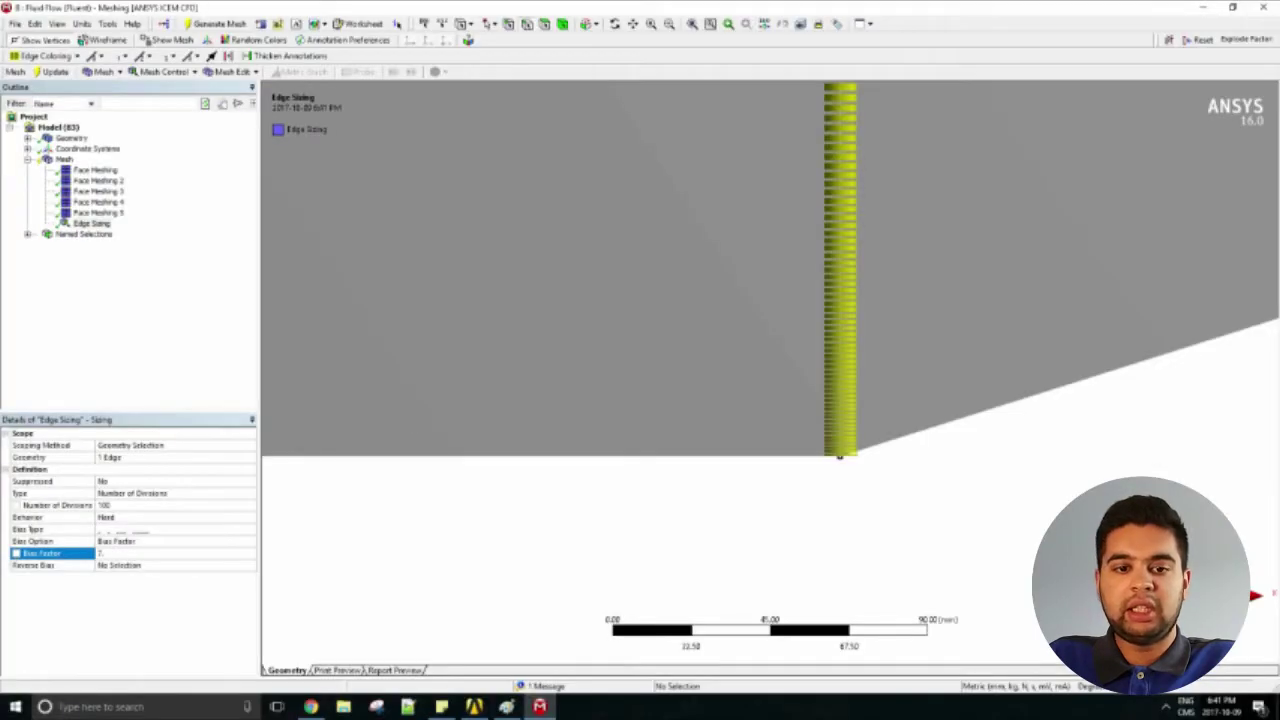
pyautogui.click(692, 23)
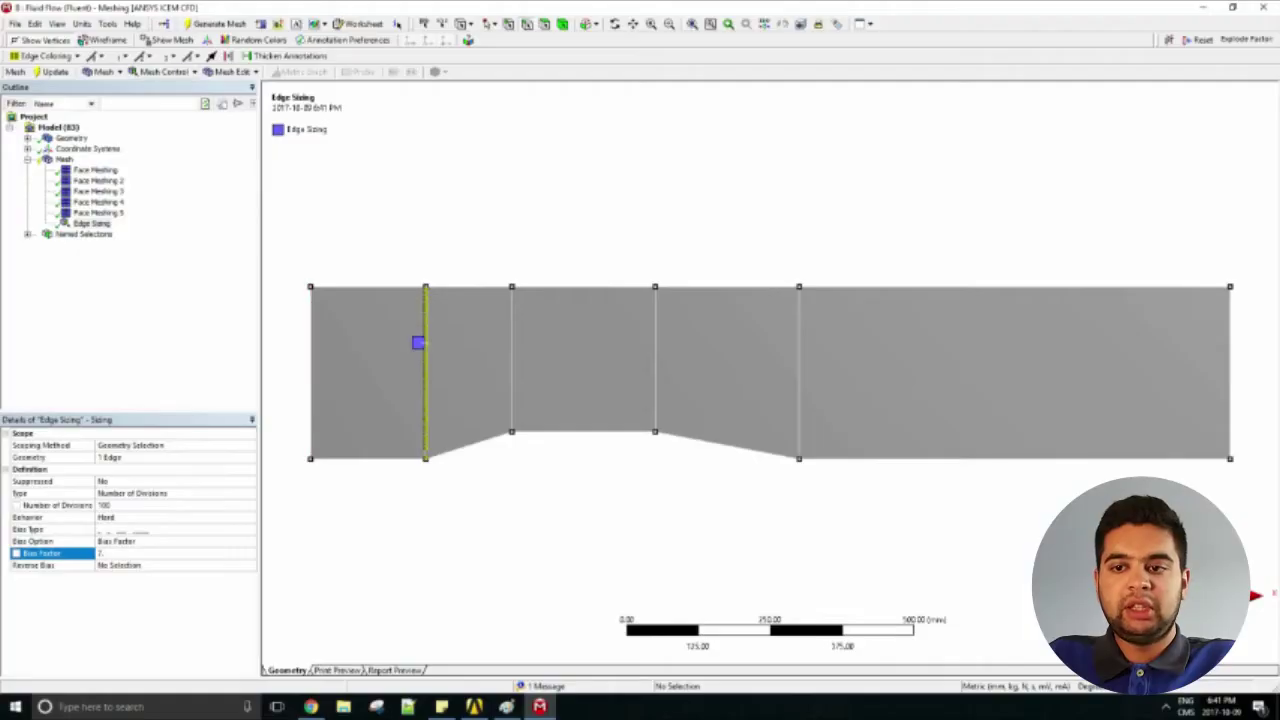
# Add an edge sizing with 100 divisions and Hard behavior to the vertical edge at the end of the downstream slope
pyautogui.click(163, 71)
pyautogui.click(155, 118)
pyautogui.click(799, 340)
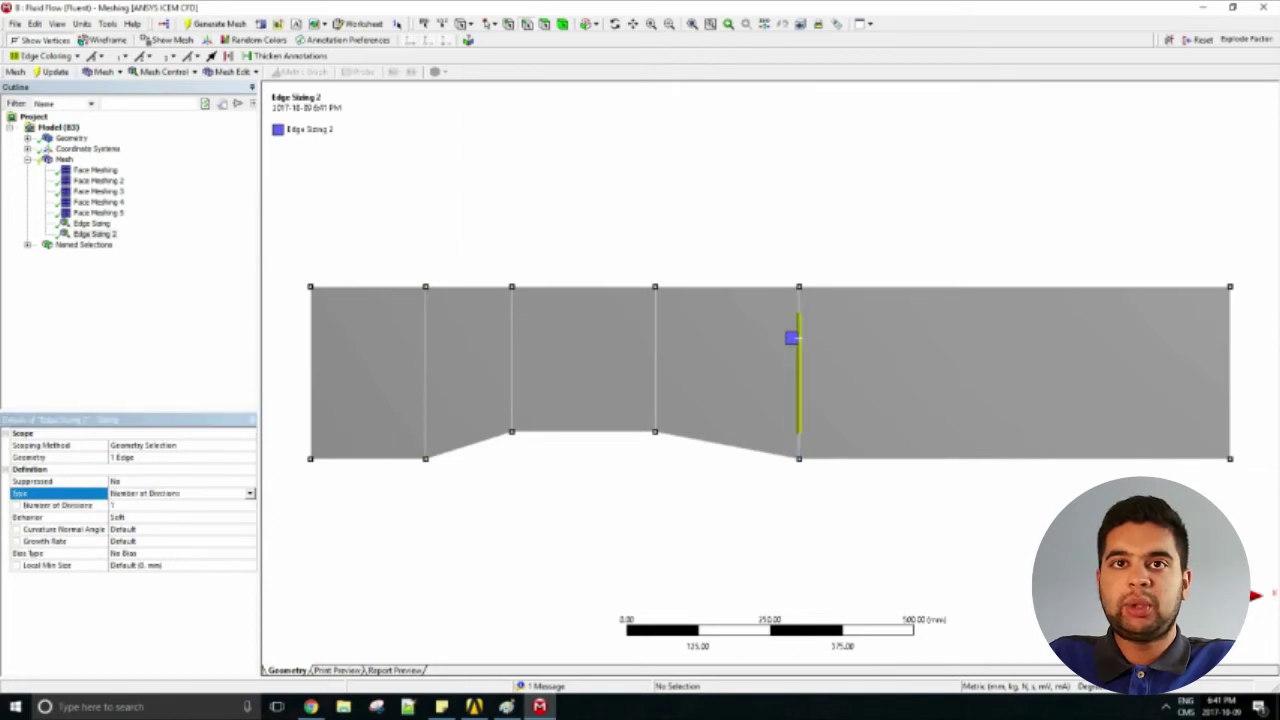
pyautogui.write('00')
pyautogui.click(180, 517)
pyautogui.click(180, 539)
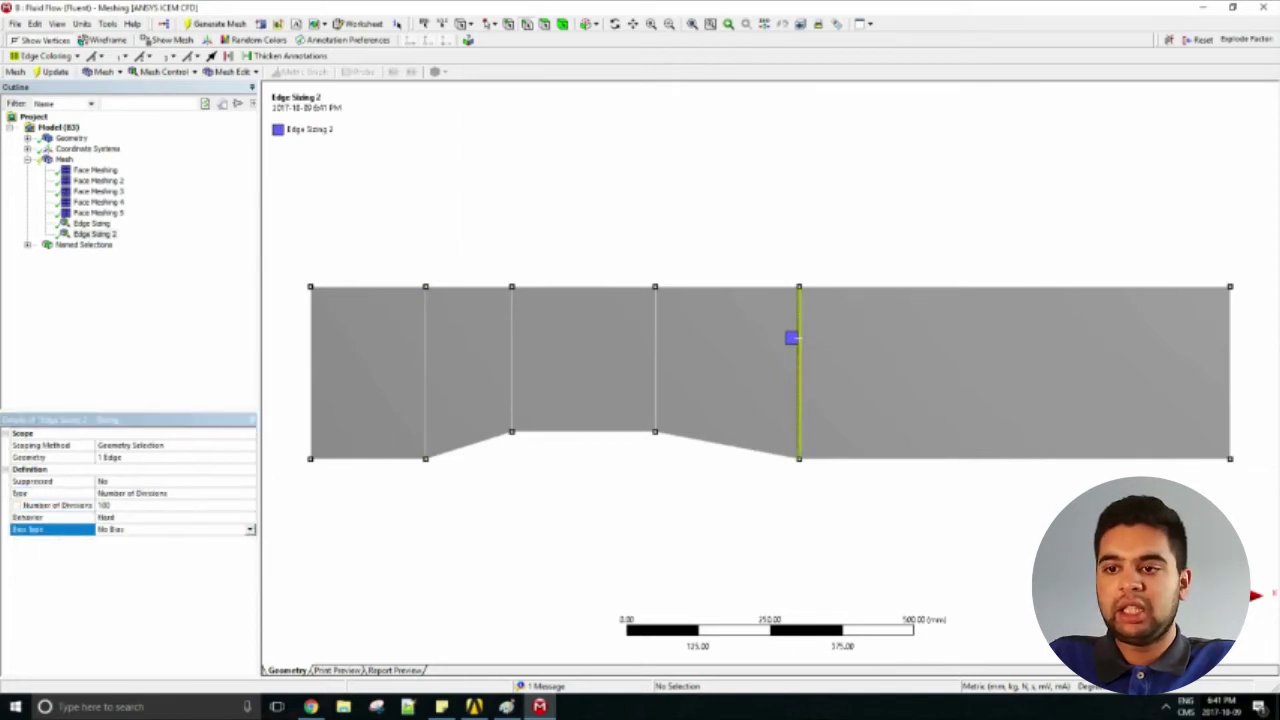
# Bias the second edge sizing toward the lower wall with a bias factor of 7 and check its spacing
pyautogui.click(175, 529)
pyautogui.click(175, 553)
pyautogui.click(175, 553)
pyautogui.write('7')
pyautogui.press('Return')
pyautogui.scroll(8, 797, 460)
pyautogui.scroll(-4, 797, 460)
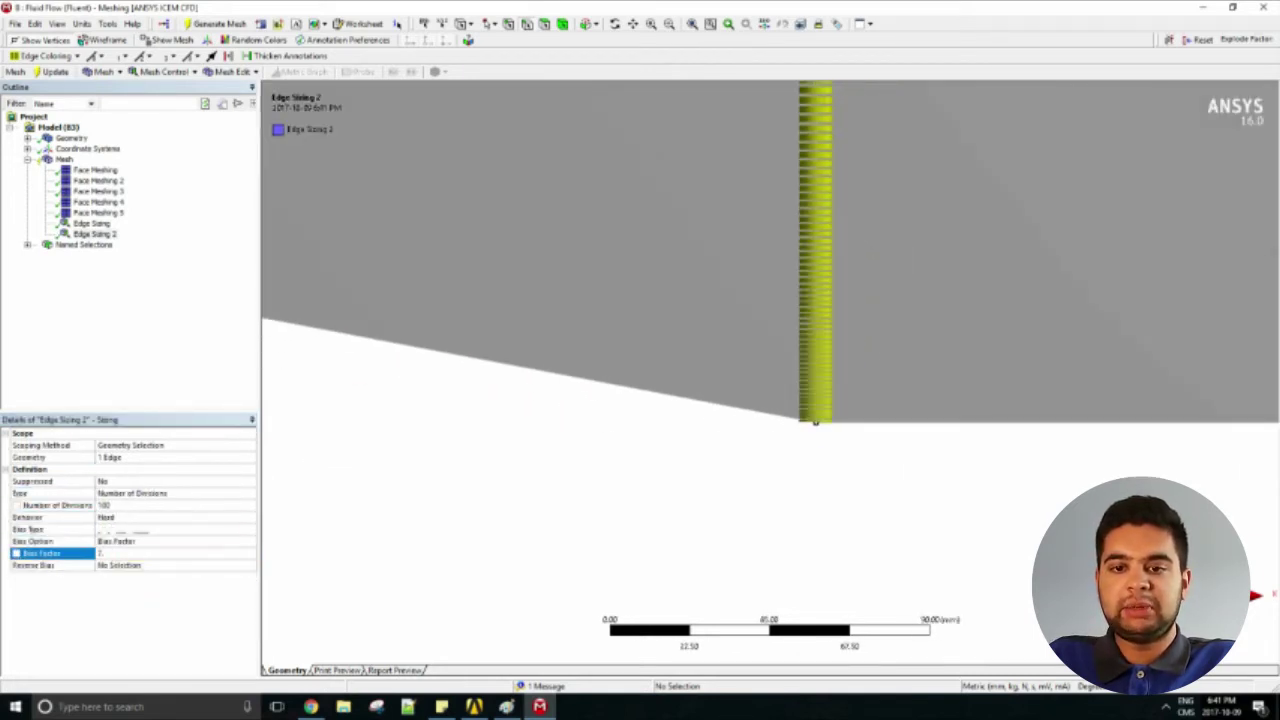
# Add an edge sizing with 50 divisions and Hard behavior to the upstream sloped edge of the lower profile
pyautogui.scroll(-5, 797, 462)
pyautogui.click(163, 71)
pyautogui.click(152, 118)
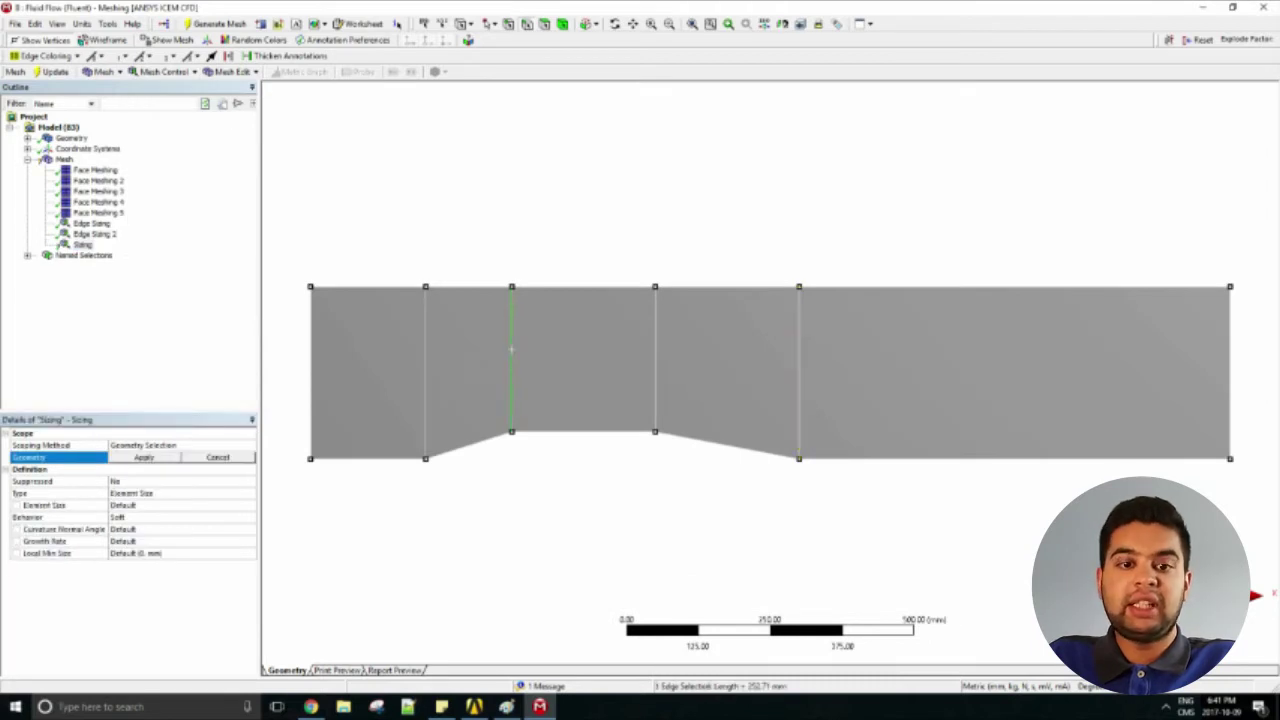
pyautogui.click(144, 457)
pyautogui.click(180, 493)
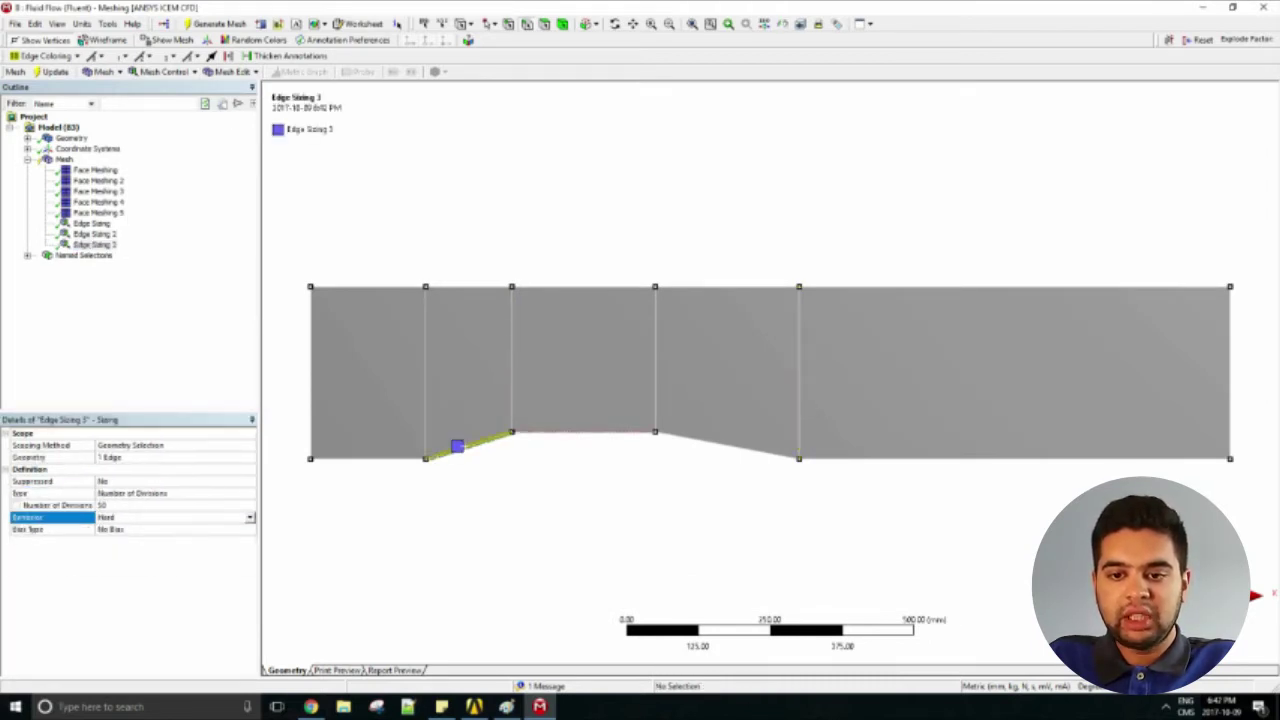
# Add an edge sizing with 60 divisions and Hard behavior to the flat raised edge of the lower profile
pyautogui.click(160, 71)
pyautogui.click(160, 106)
pyautogui.click(531, 431)
pyautogui.click(144, 457)
pyautogui.click(180, 493)
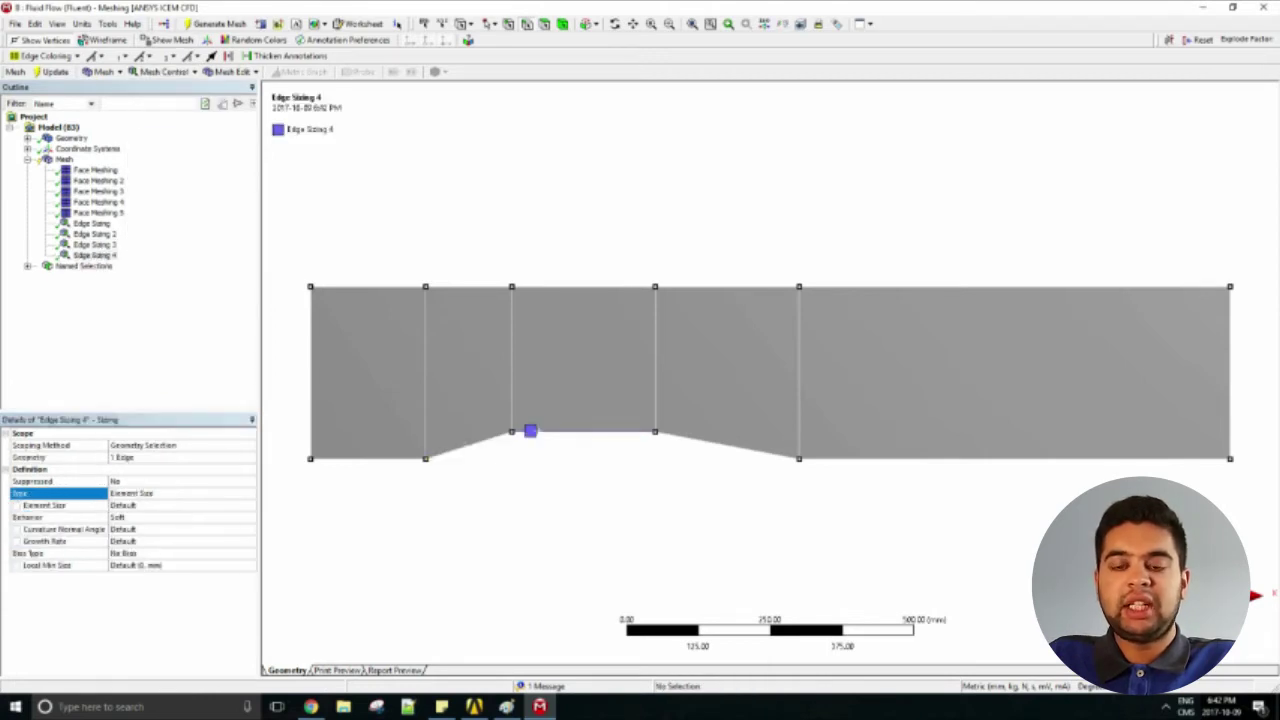
pyautogui.click(150, 517)
pyautogui.click(150, 505)
# Add an edge sizing by Number of Divisions with Hard behavior to the downstream sloped edge
pyautogui.click(160, 71)
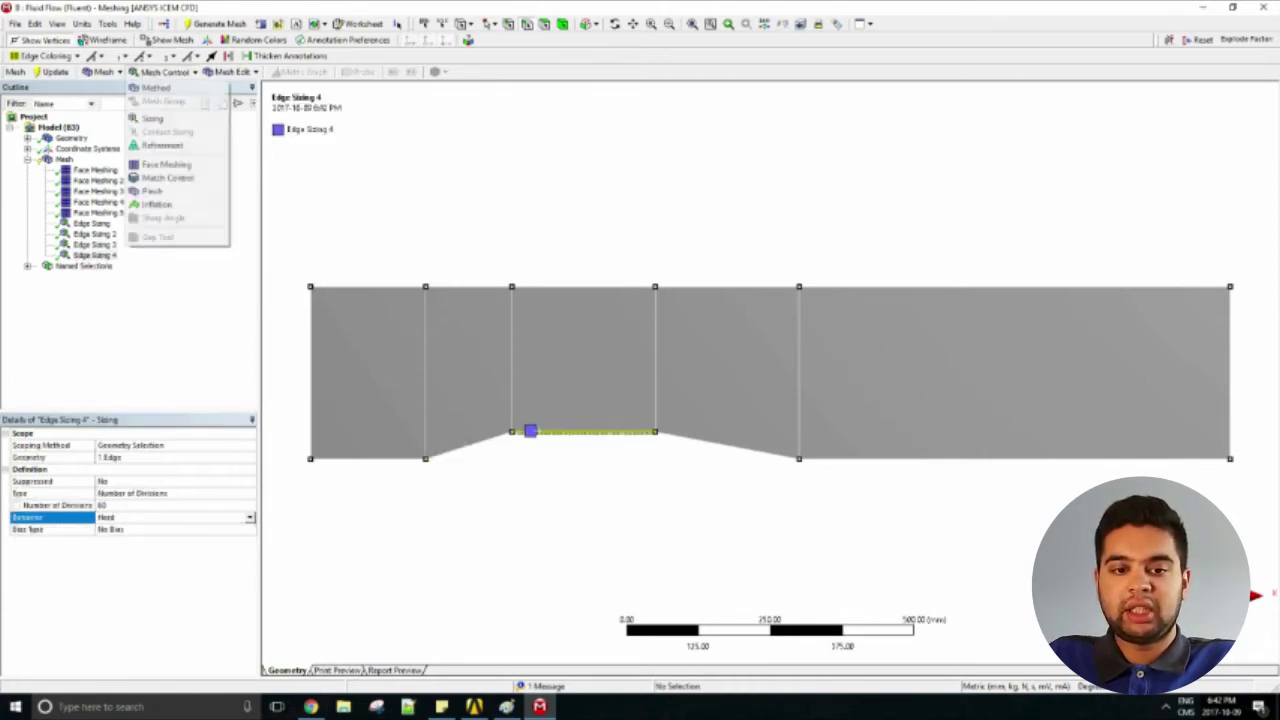
pyautogui.click(160, 106)
pyautogui.click(727, 445)
pyautogui.click(144, 457)
pyautogui.click(160, 493)
pyautogui.click(150, 517)
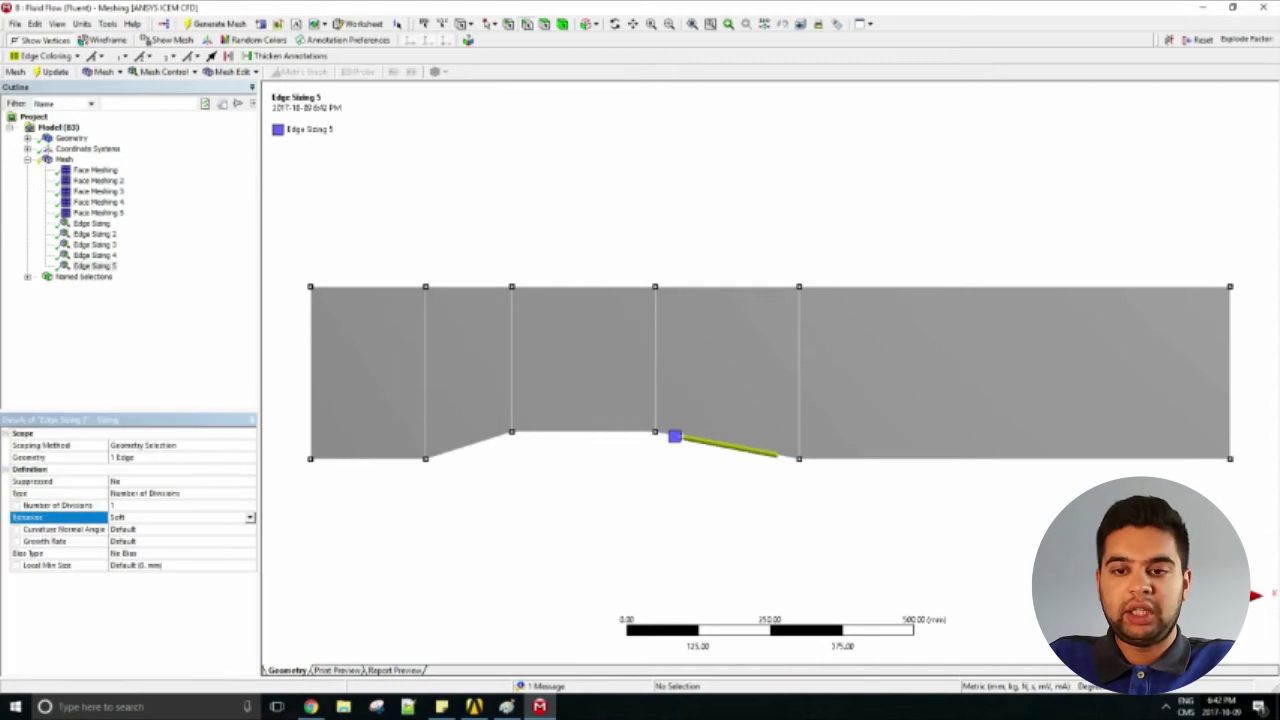
pyautogui.click(180, 517)
pyautogui.click(150, 541)
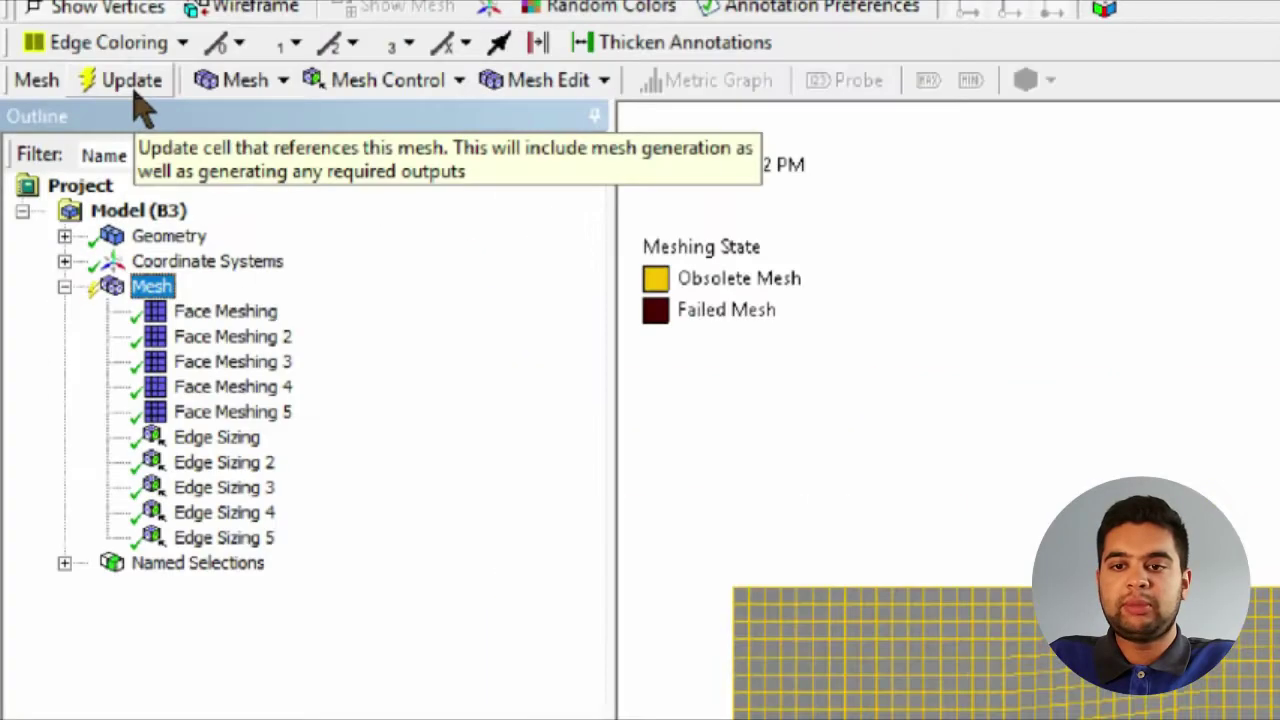
# Update the mesh and open the surface body's thickness value for editing
pyautogui.click(55, 72)
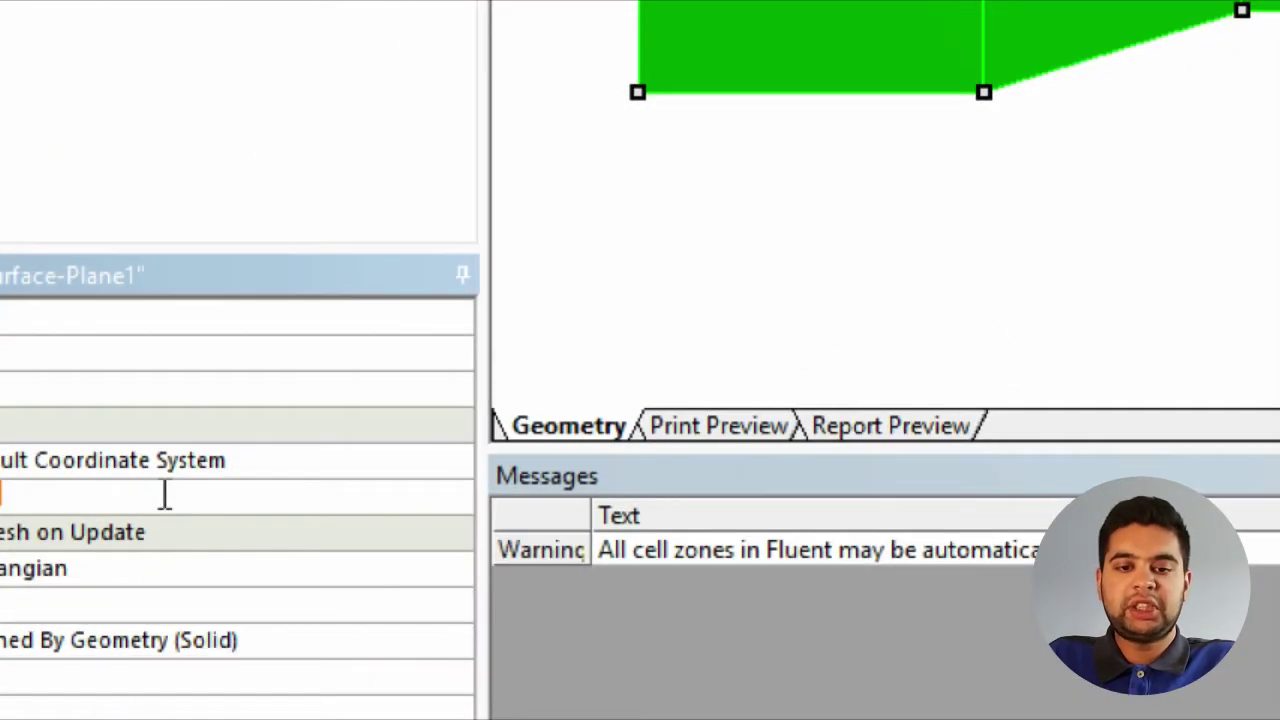
pyautogui.click(30, 494)
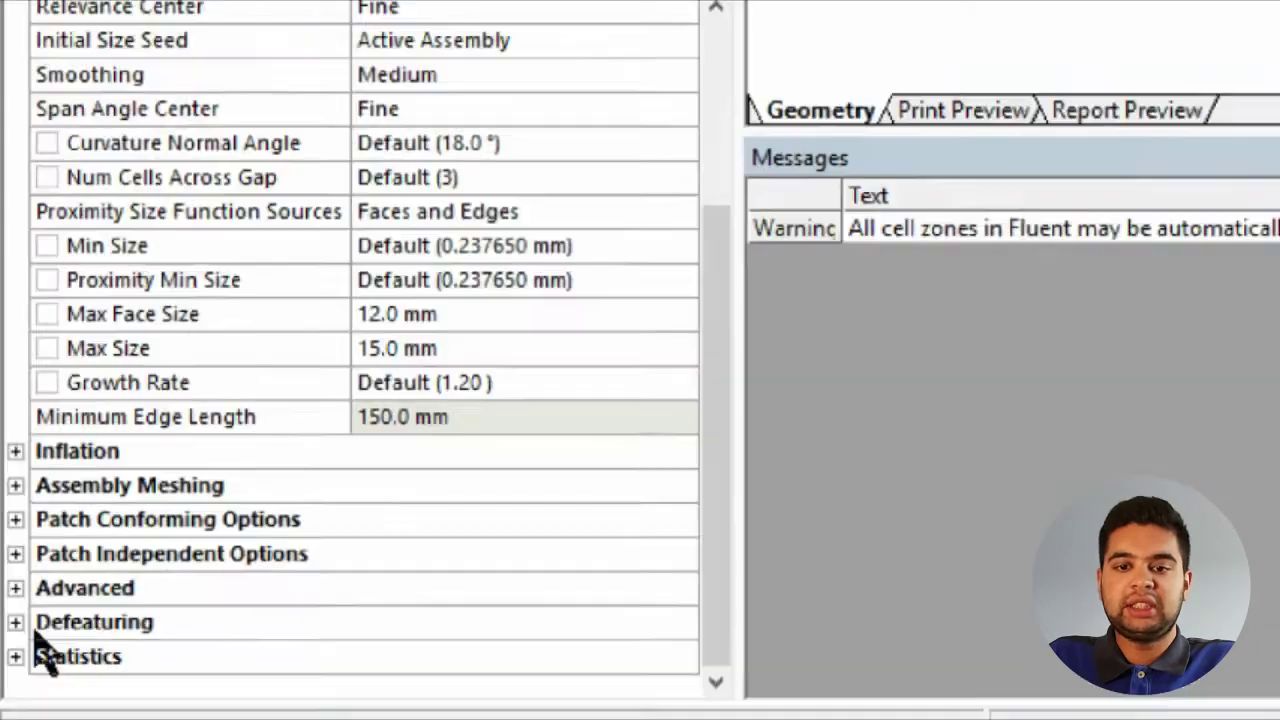
# Expand the mesh statistics and evaluate the mesh with the Element Quality metric
pyautogui.click(17, 654)
pyautogui.scroll(-1, 611, 429)
pyautogui.click(640, 540)
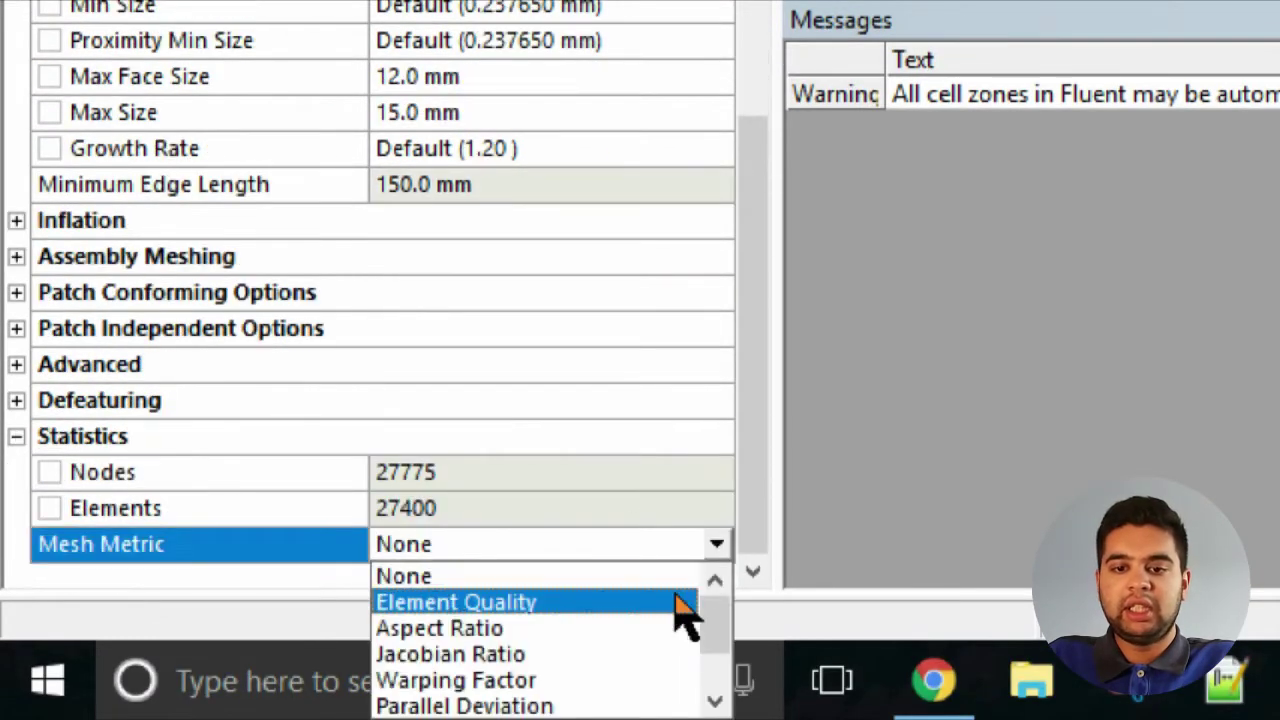
pyautogui.click(676, 603)
pyautogui.scroll(-5, 763, 318)
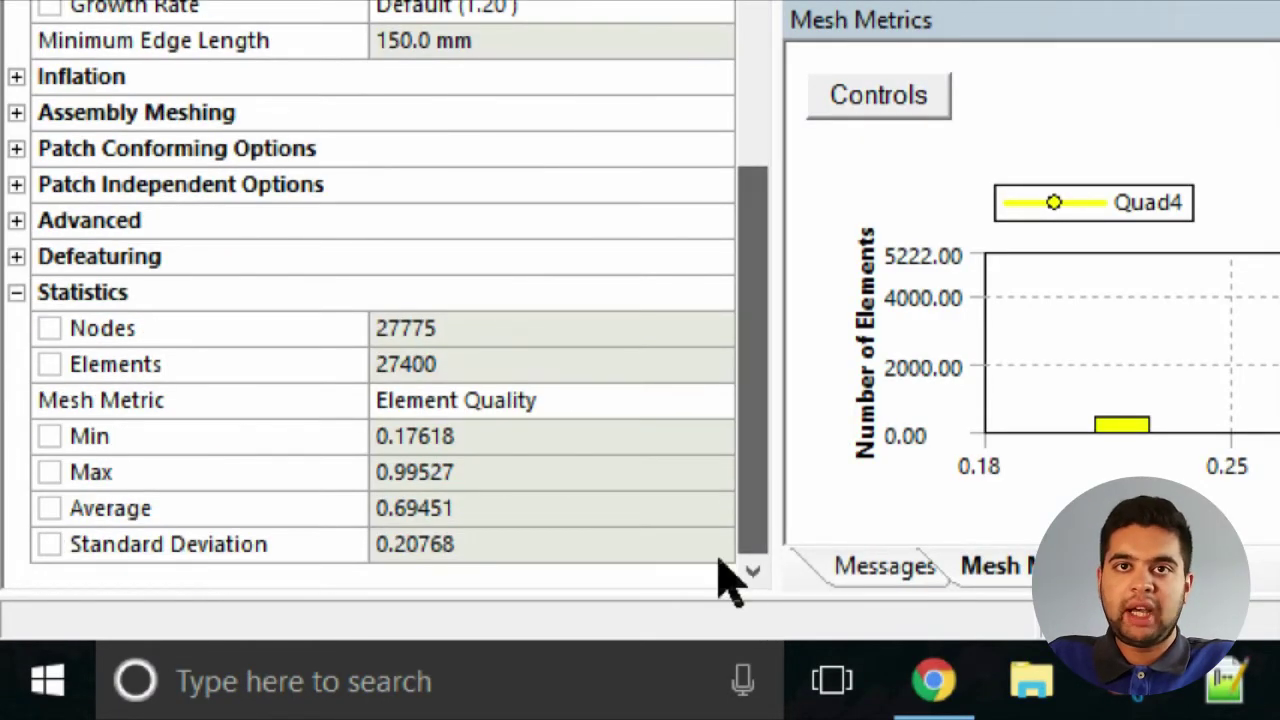
# Evaluate the mesh with the Aspect Ratio metric and review its statistics
pyautogui.click(612, 506)
pyautogui.click(700, 400)
pyautogui.click(708, 400)
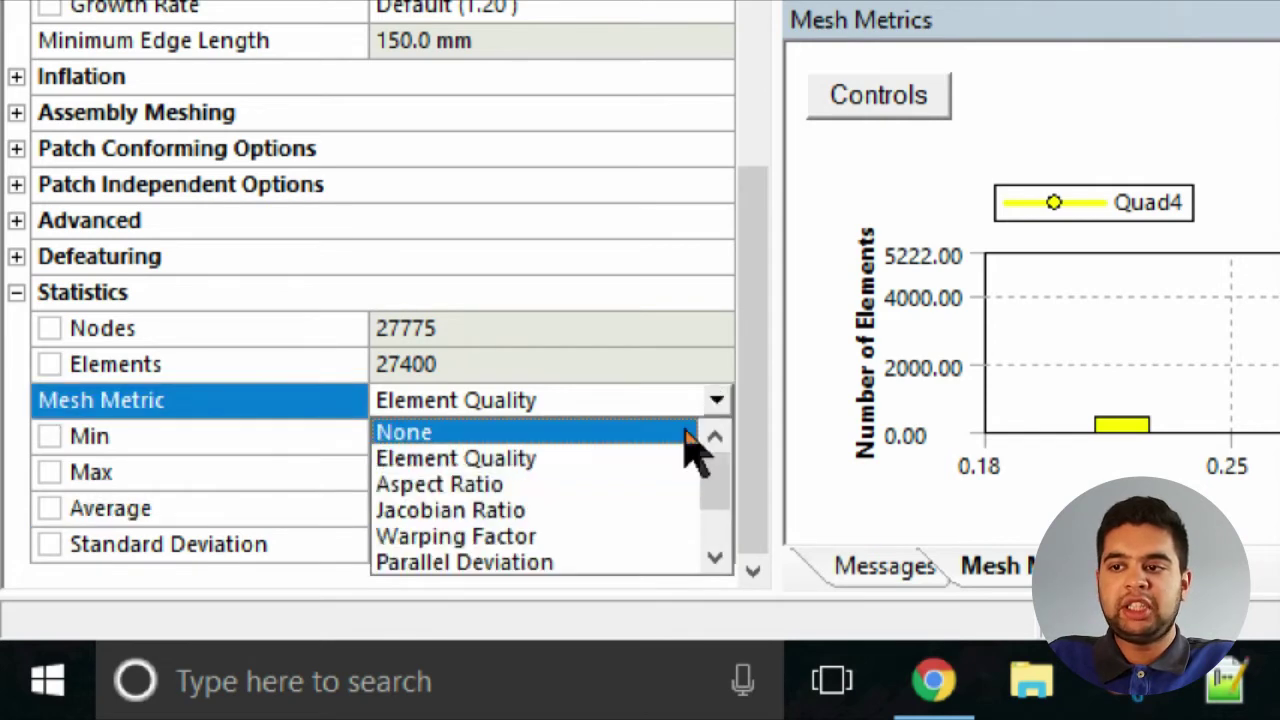
pyautogui.click(665, 509)
pyautogui.scroll(-5, 766, 314)
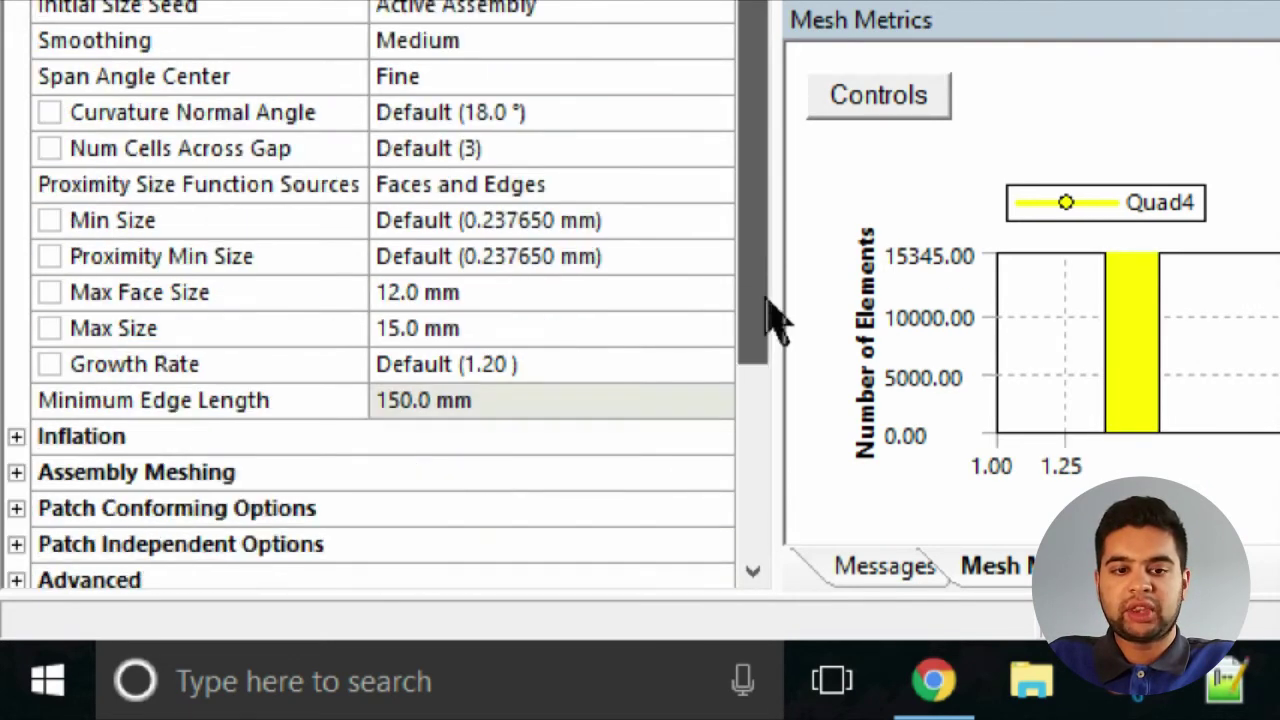
pyautogui.click(680, 525)
pyautogui.click(680, 462)
pyautogui.click(729, 368)
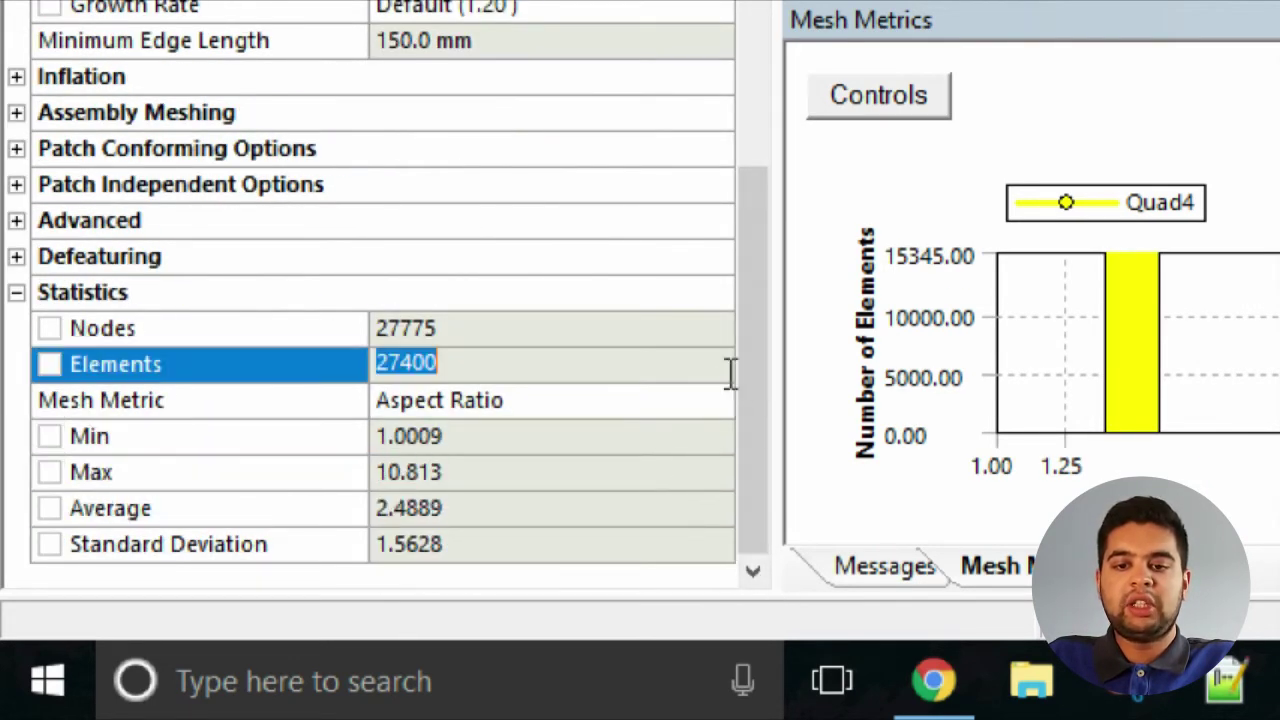
# Evaluate the mesh with the Orthogonal Quality metric and review its statistics
pyautogui.click(729, 405)
pyautogui.click(716, 400)
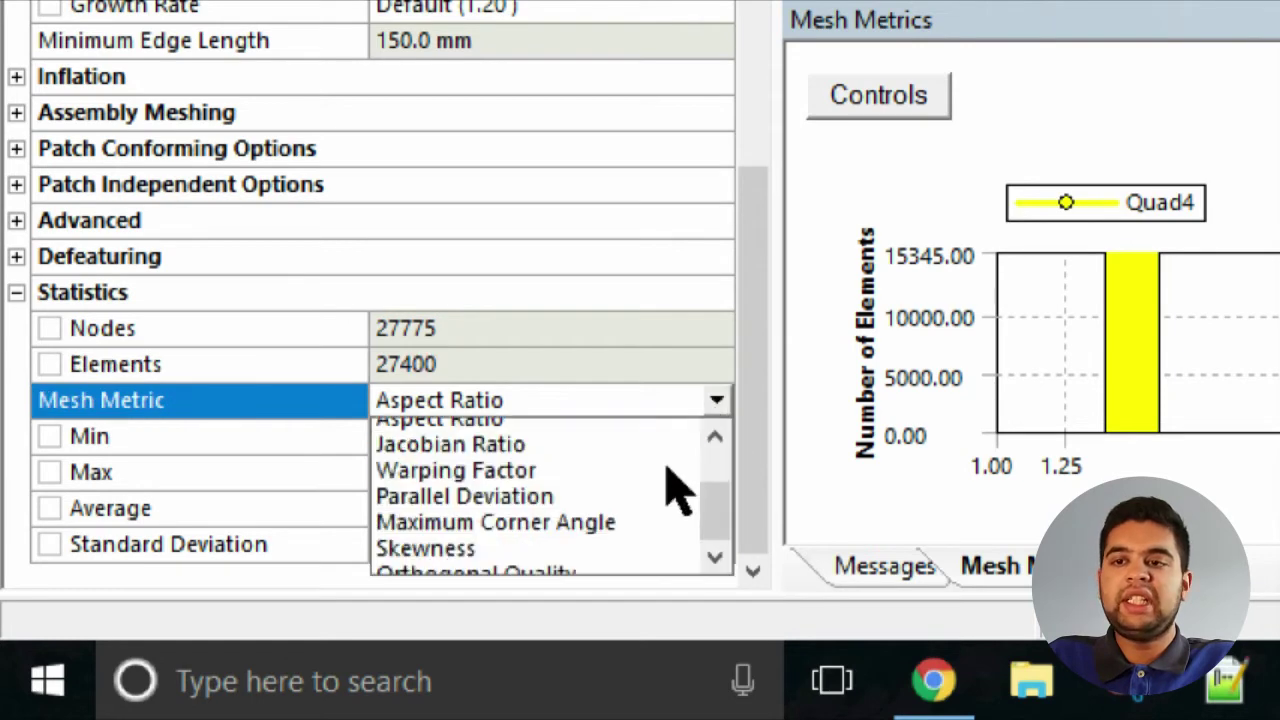
pyautogui.click(671, 566)
pyautogui.moveTo(760, 258); pyautogui.dragTo(777, 571)
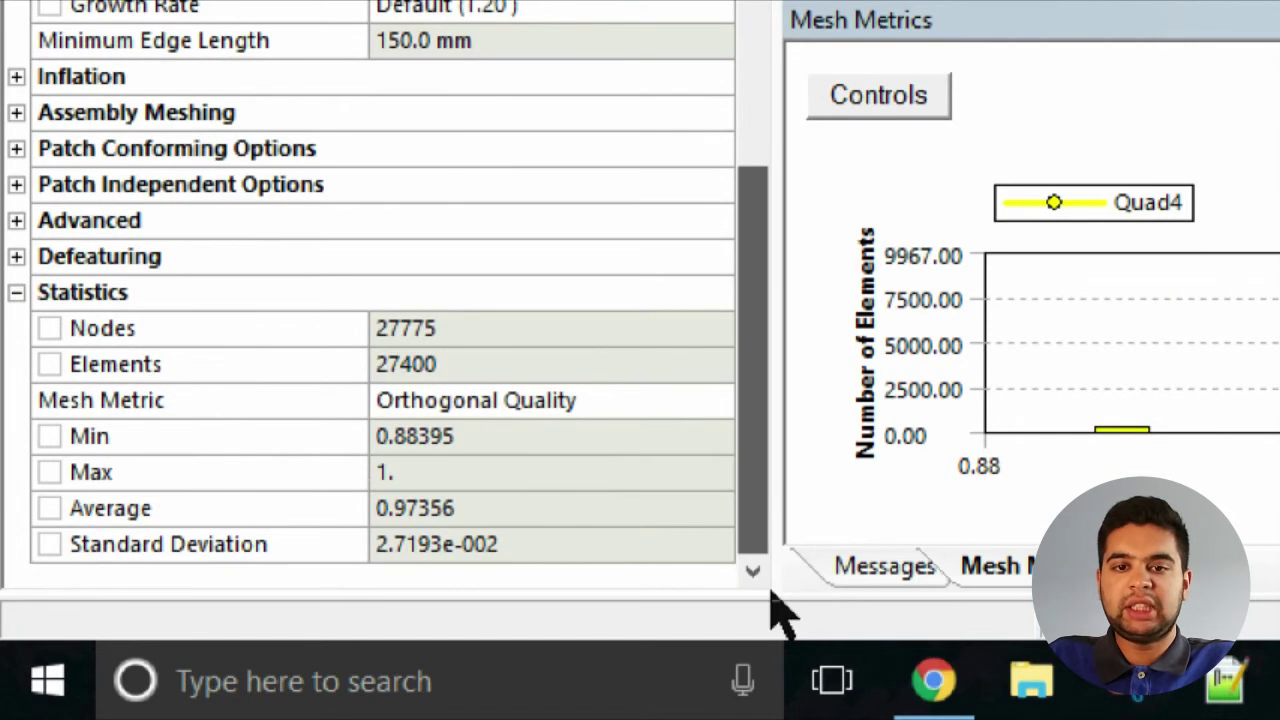
# Launch Fluent with Double Precision and Parallel (Local Machine) processing
pyautogui.click(503, 497)
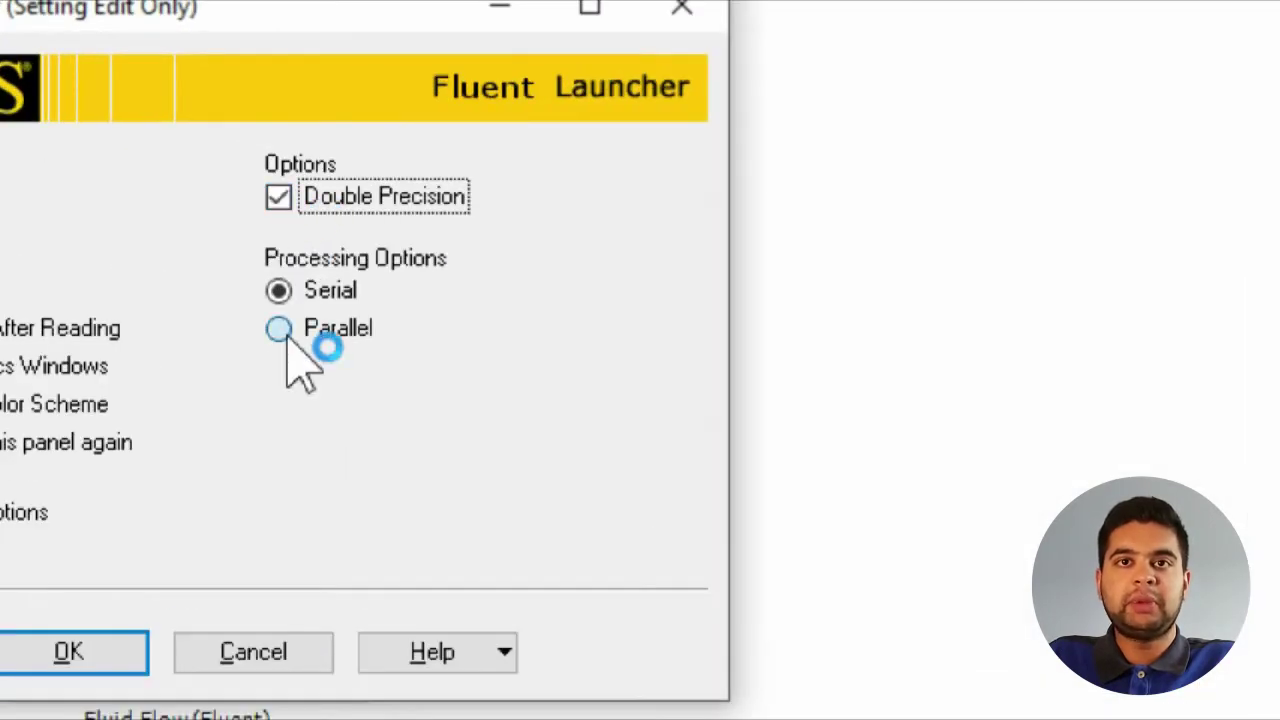
pyautogui.click(288, 337)
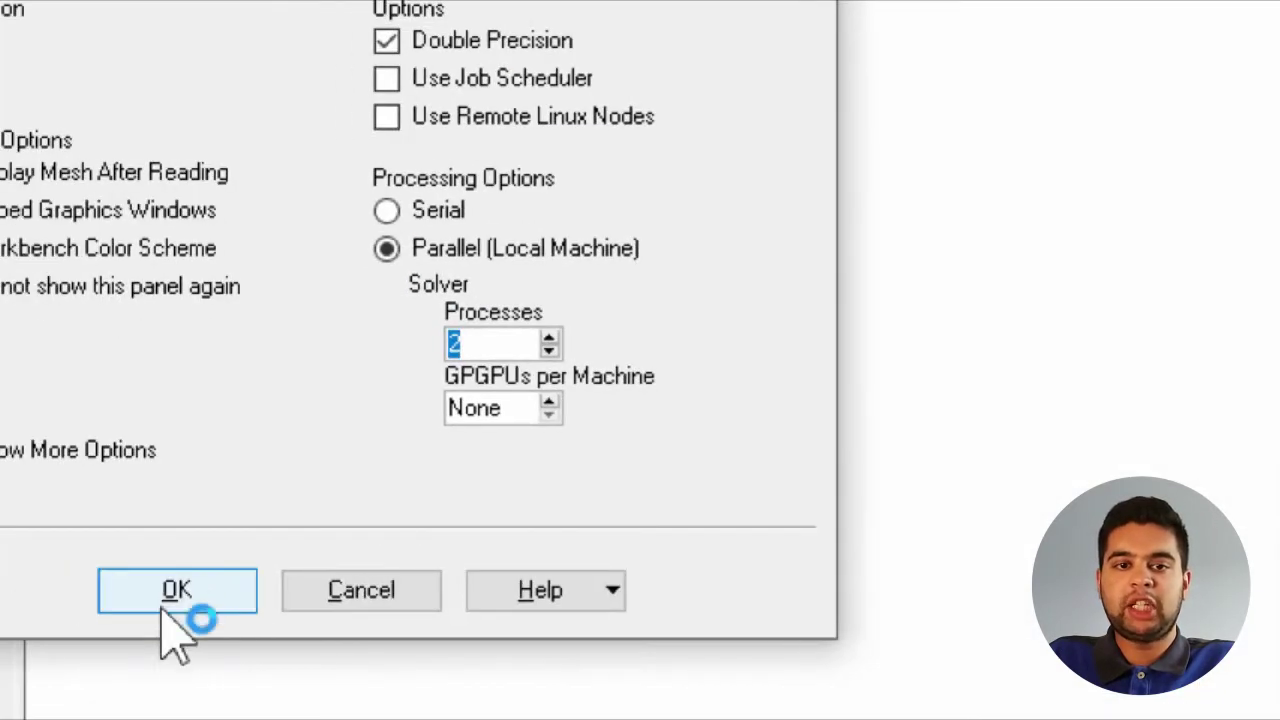
pyautogui.click(66, 719)
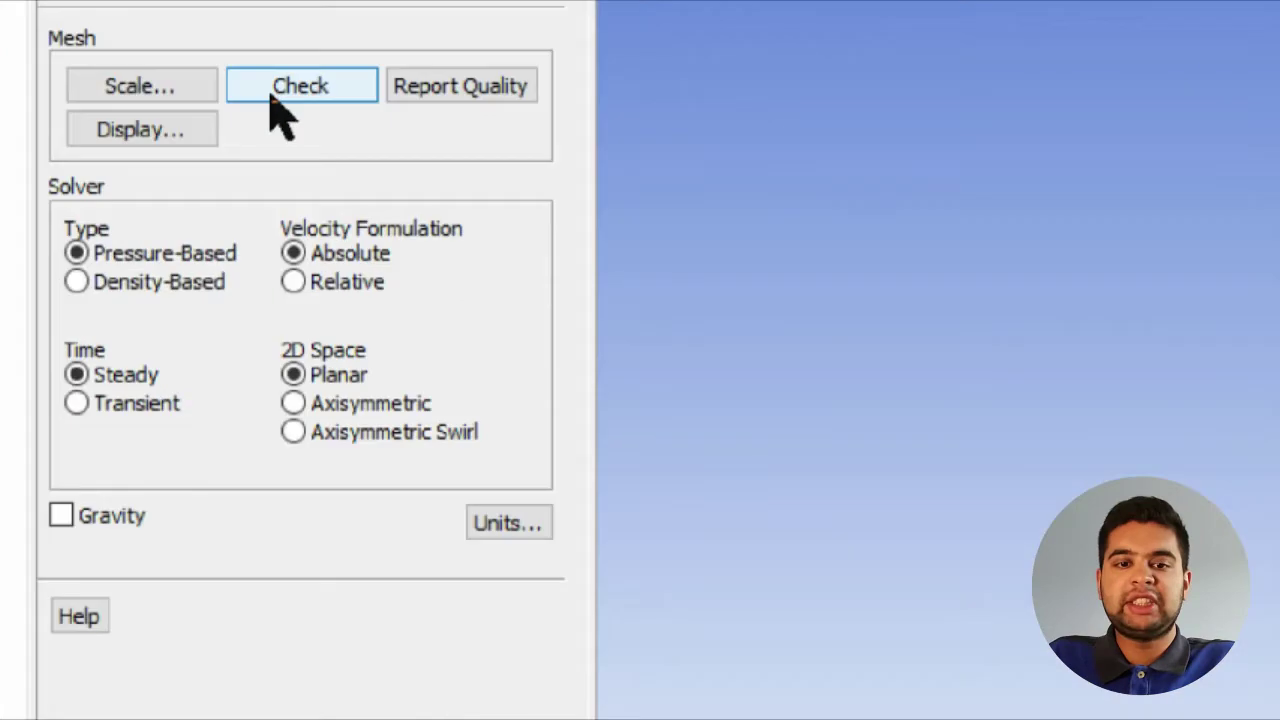
# Set the solver type to Density-Based and enable the Energy Equation
pyautogui.click(135, 282)
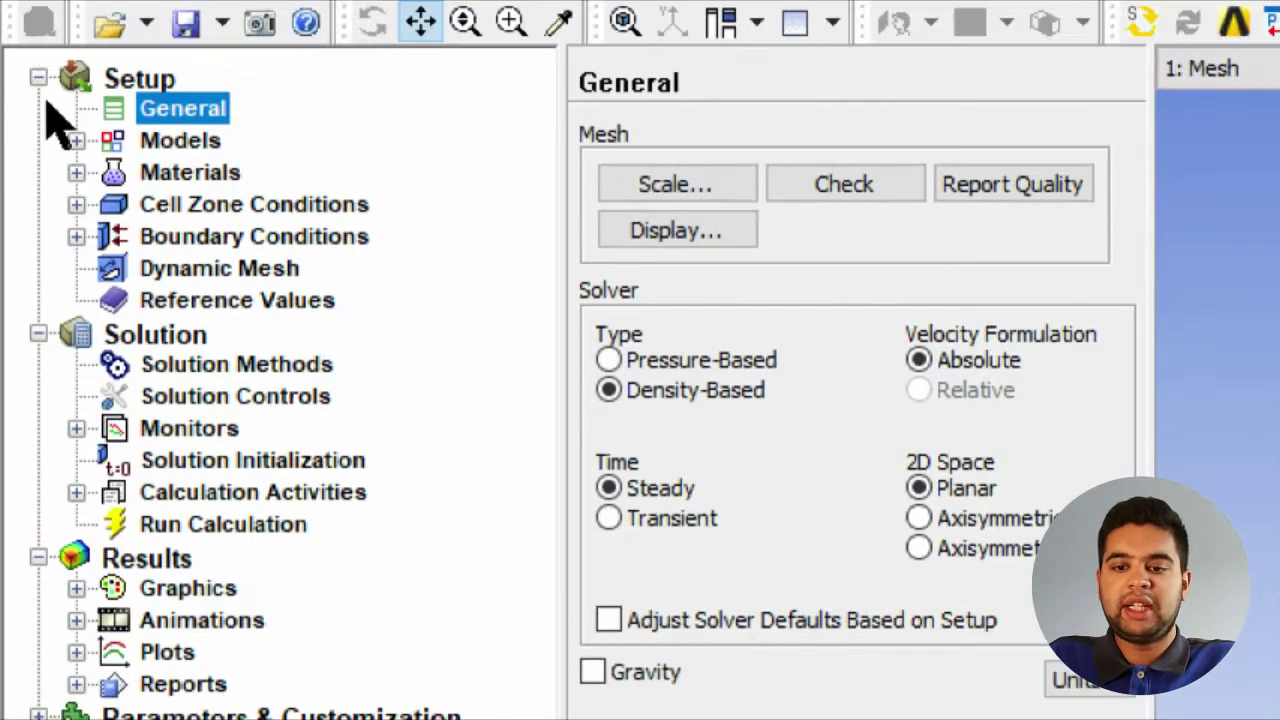
pyautogui.click(79, 140)
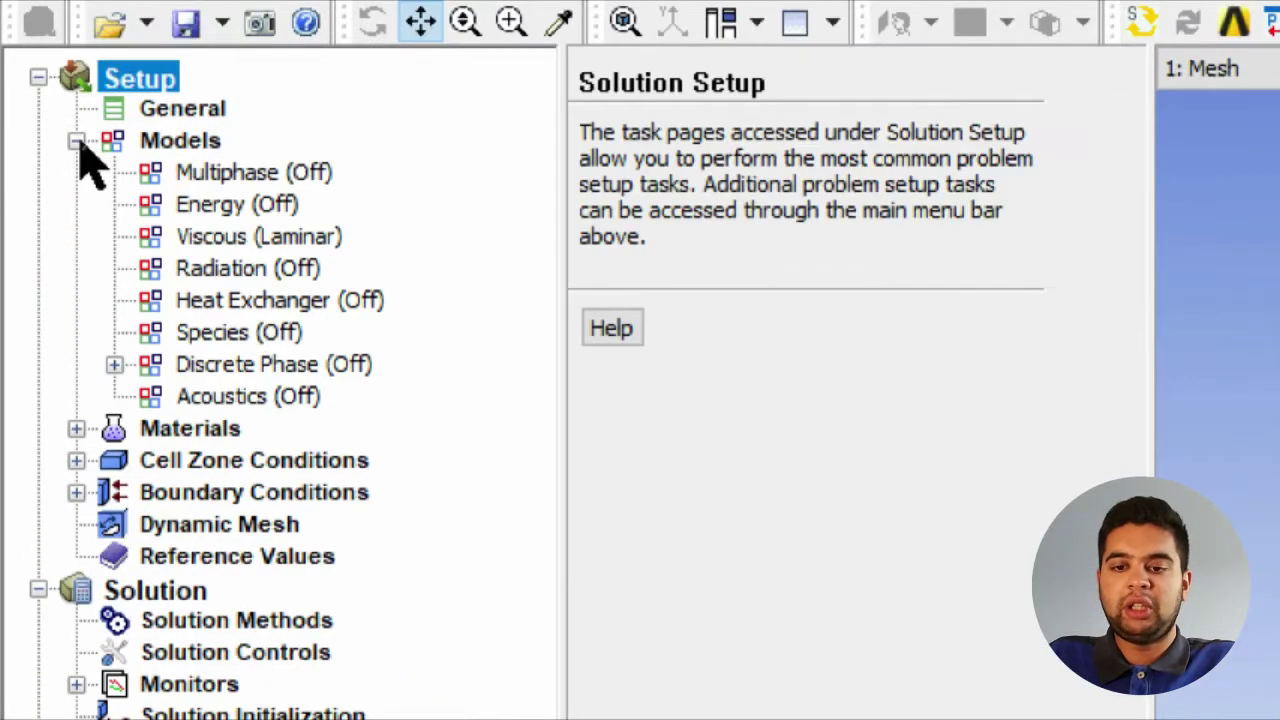
pyautogui.doubleClick(194, 203)
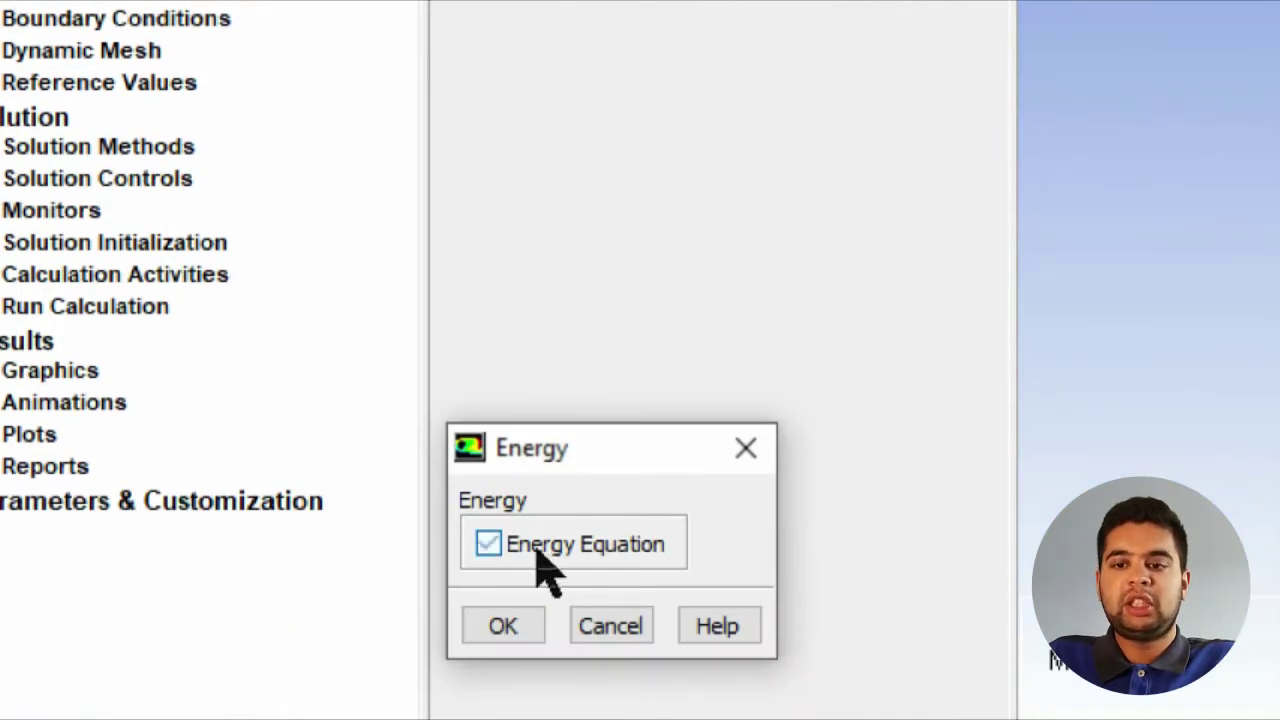
pyautogui.click(522, 612)
# Set the viscous model to k-epsilon (2 eqn), Realizable, with Standard Wall Functions
pyautogui.doubleClick(223, 251)
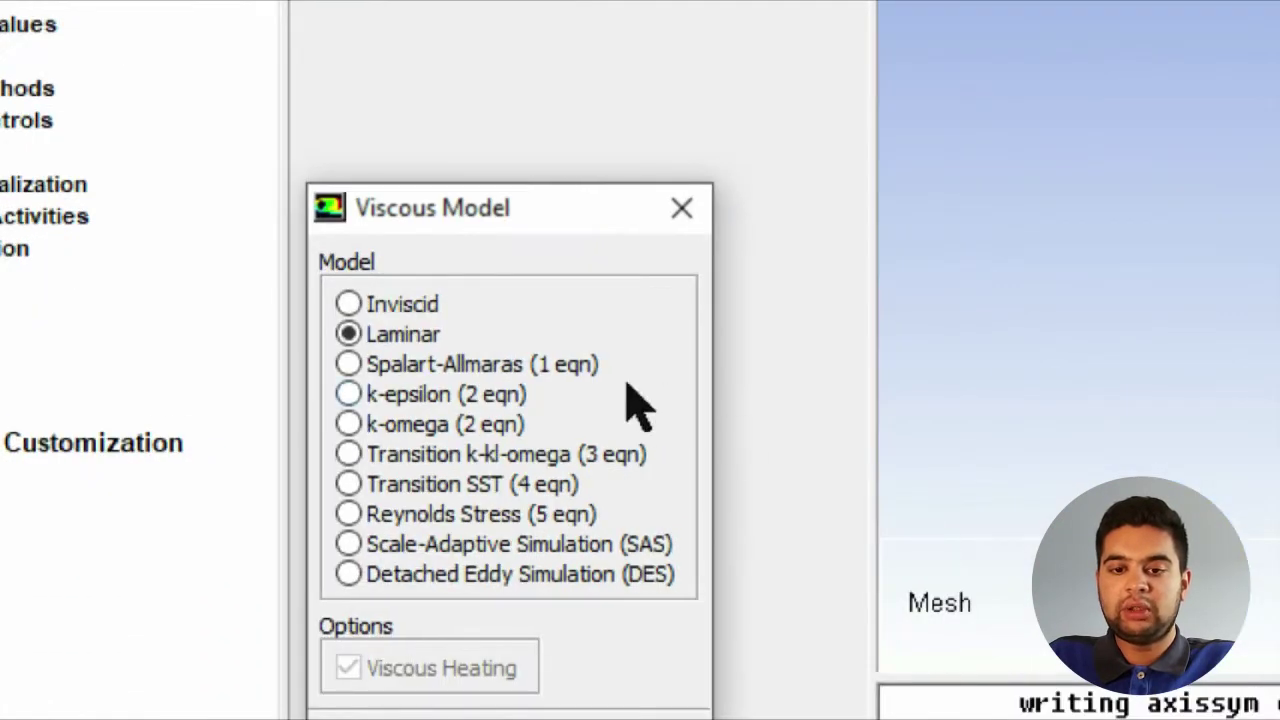
pyautogui.click(503, 394)
pyautogui.click(440, 622)
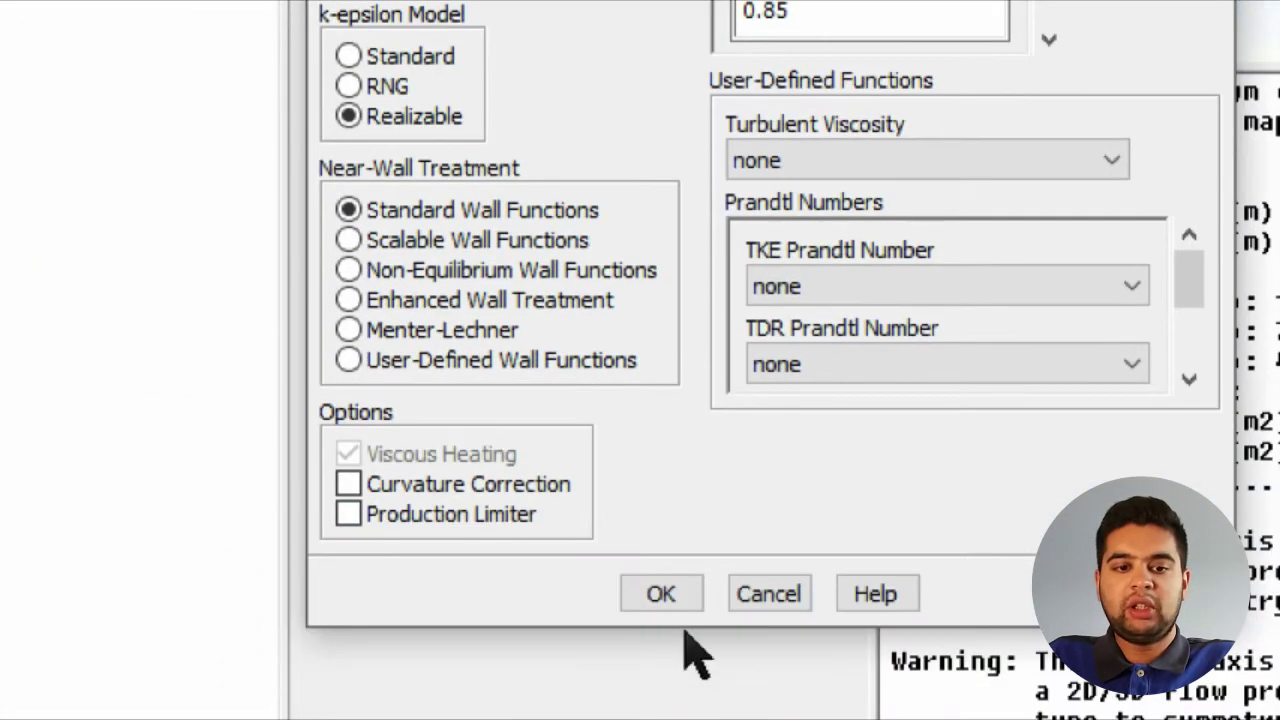
pyautogui.click(662, 719)
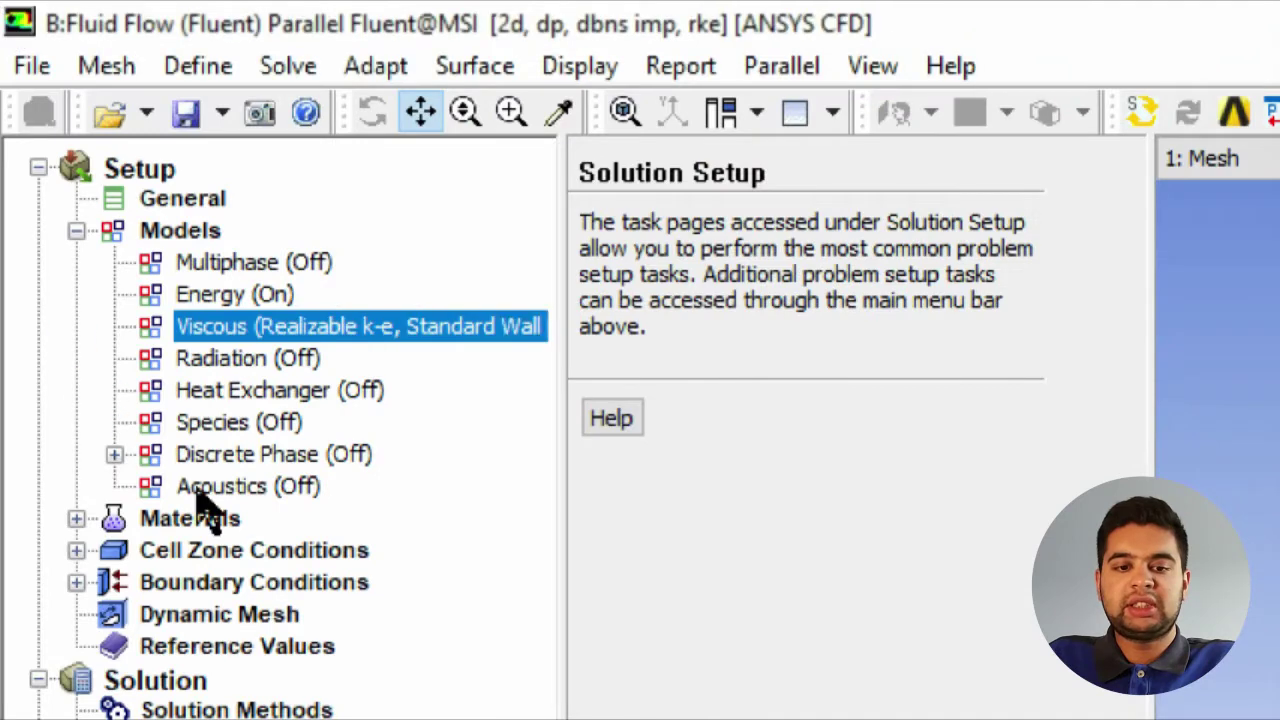
# Open the air fluid material and set its density to ideal-gas
pyautogui.click(76, 518)
pyautogui.click(114, 550)
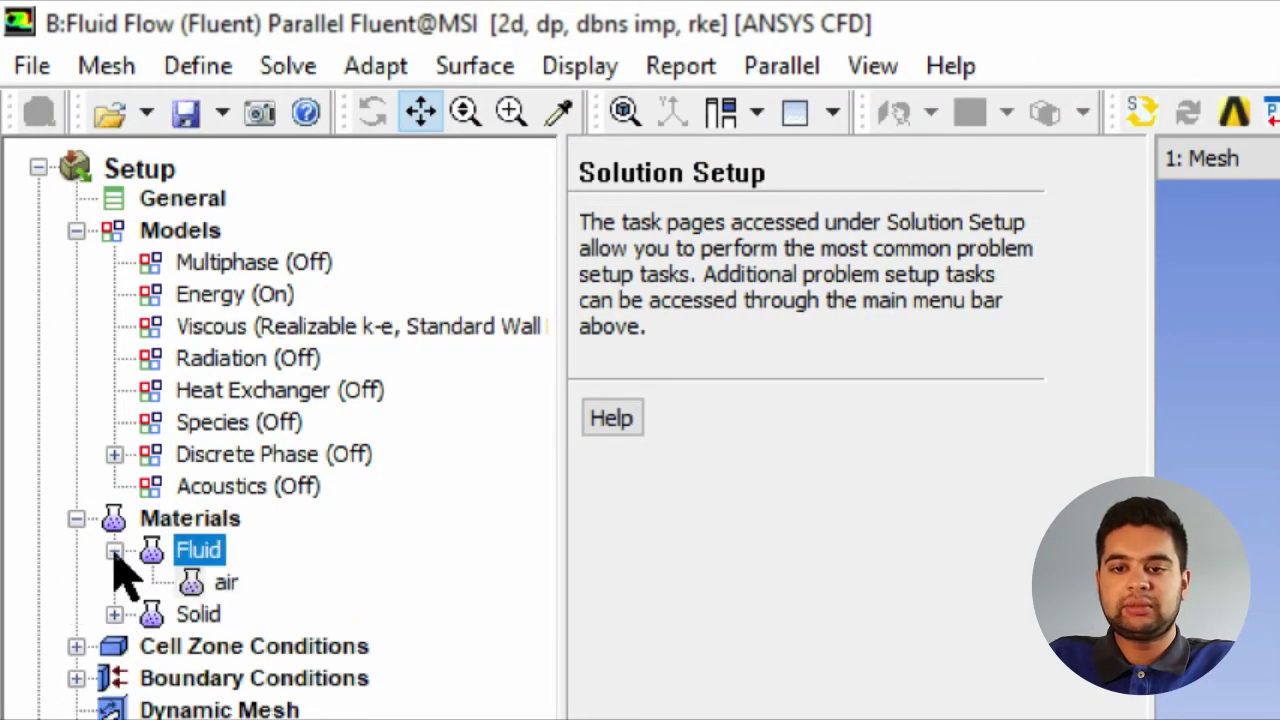
pyautogui.doubleClick(212, 585)
pyautogui.click(606, 363)
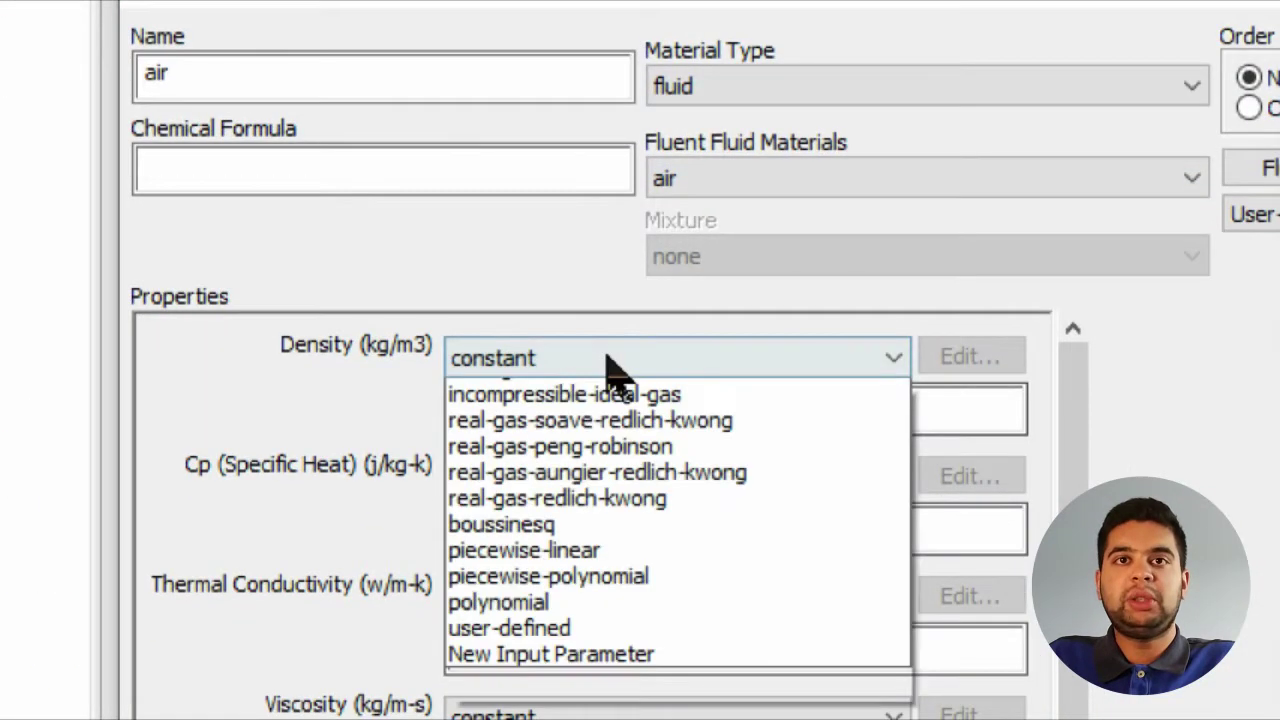
pyautogui.click(611, 414)
# Set air's viscosity to sutherland with the Three Coefficient Method, apply the material changes and close the material editor
pyautogui.click(611, 712)
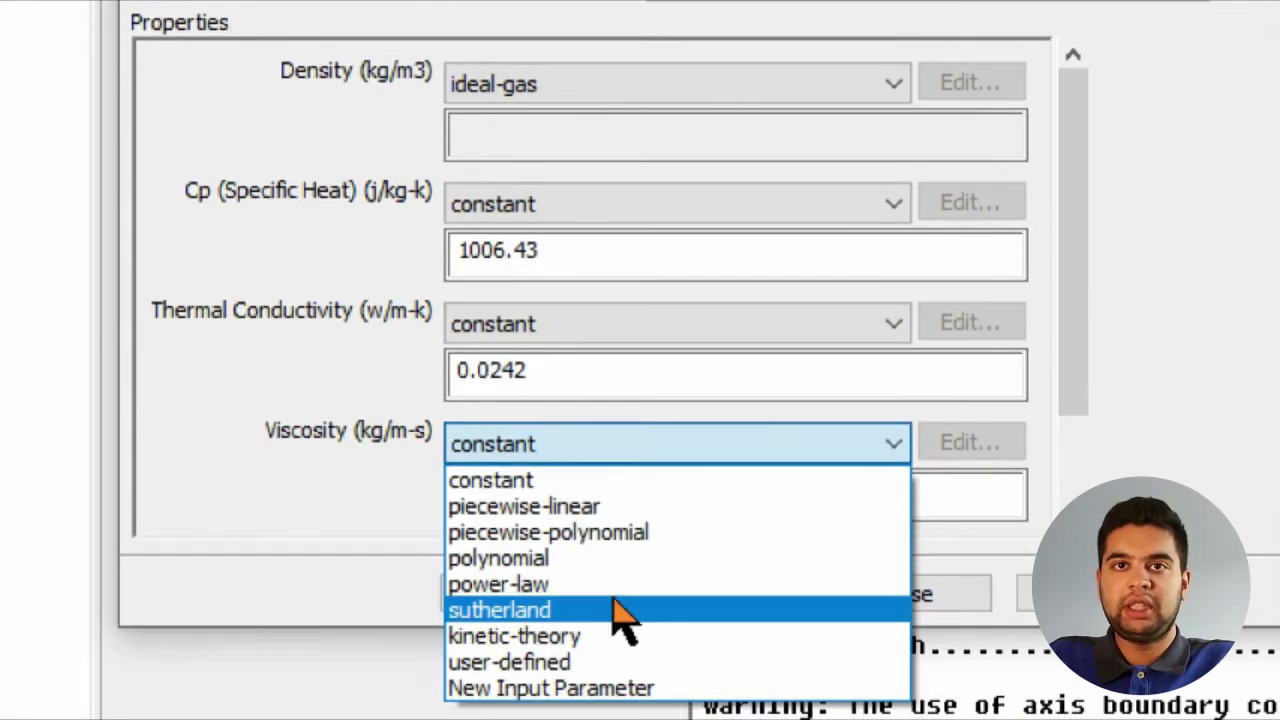
pyautogui.click(611, 605)
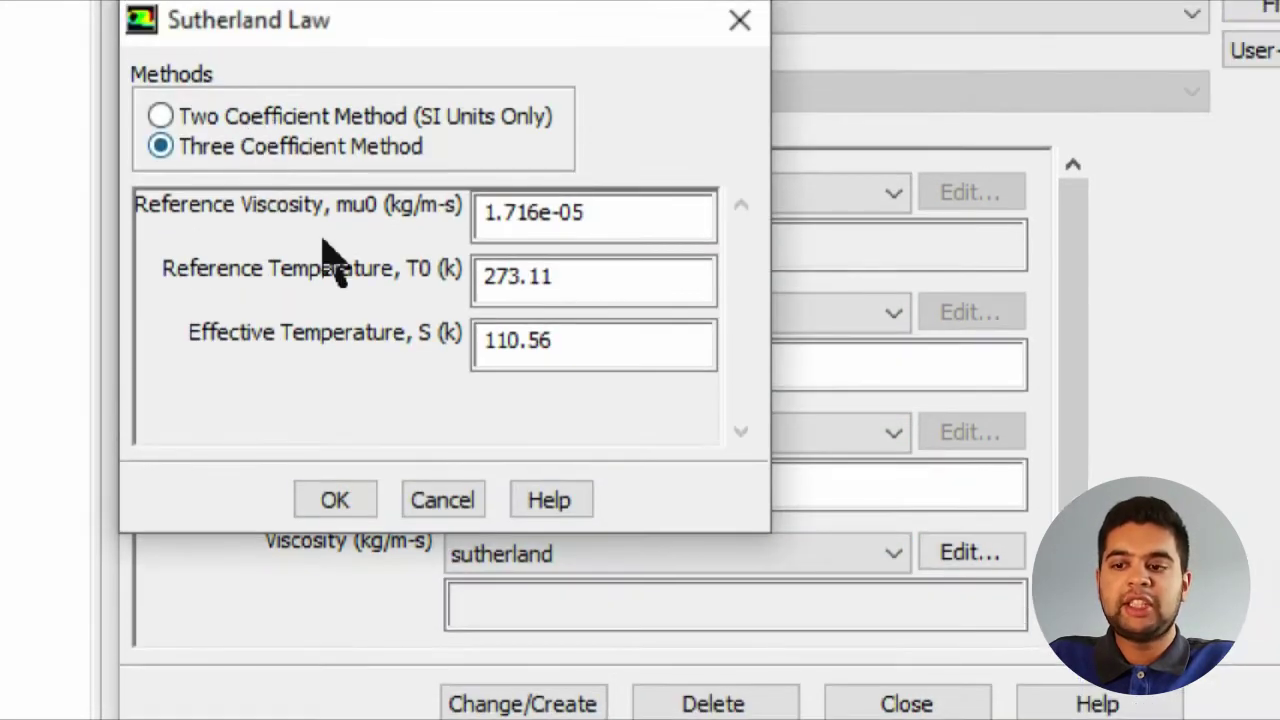
pyautogui.click(331, 386)
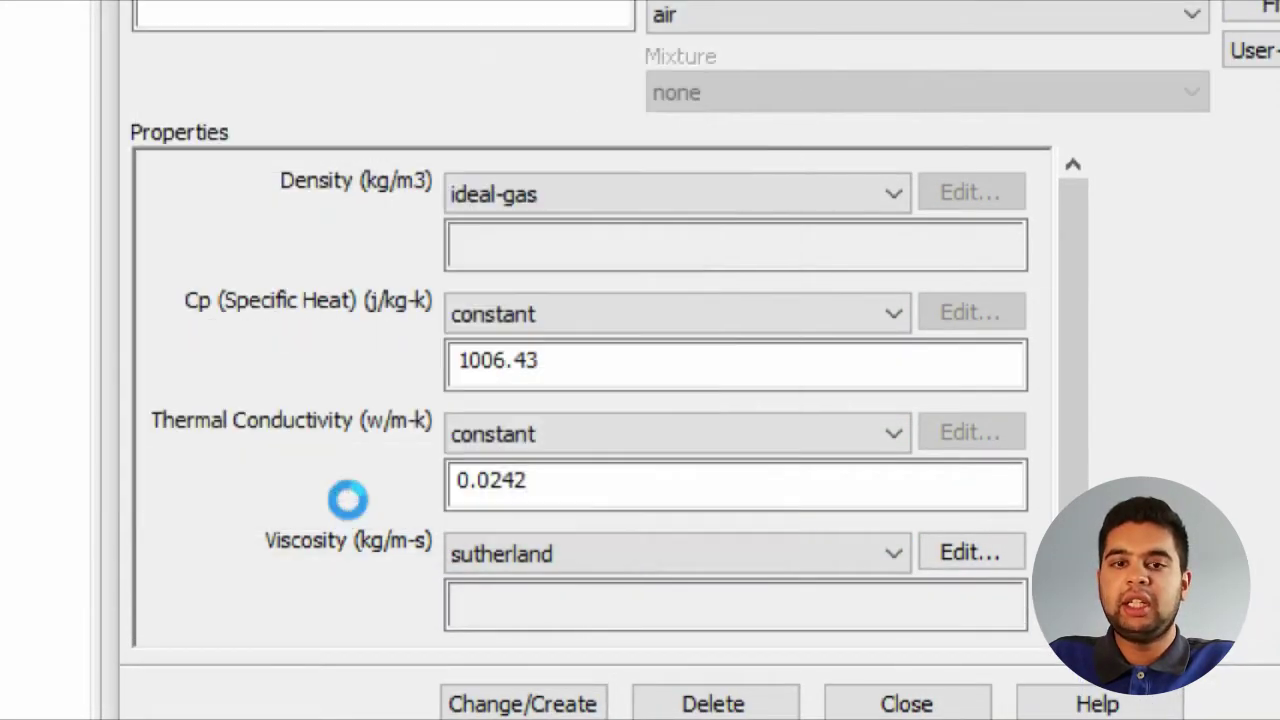
pyautogui.click(568, 712)
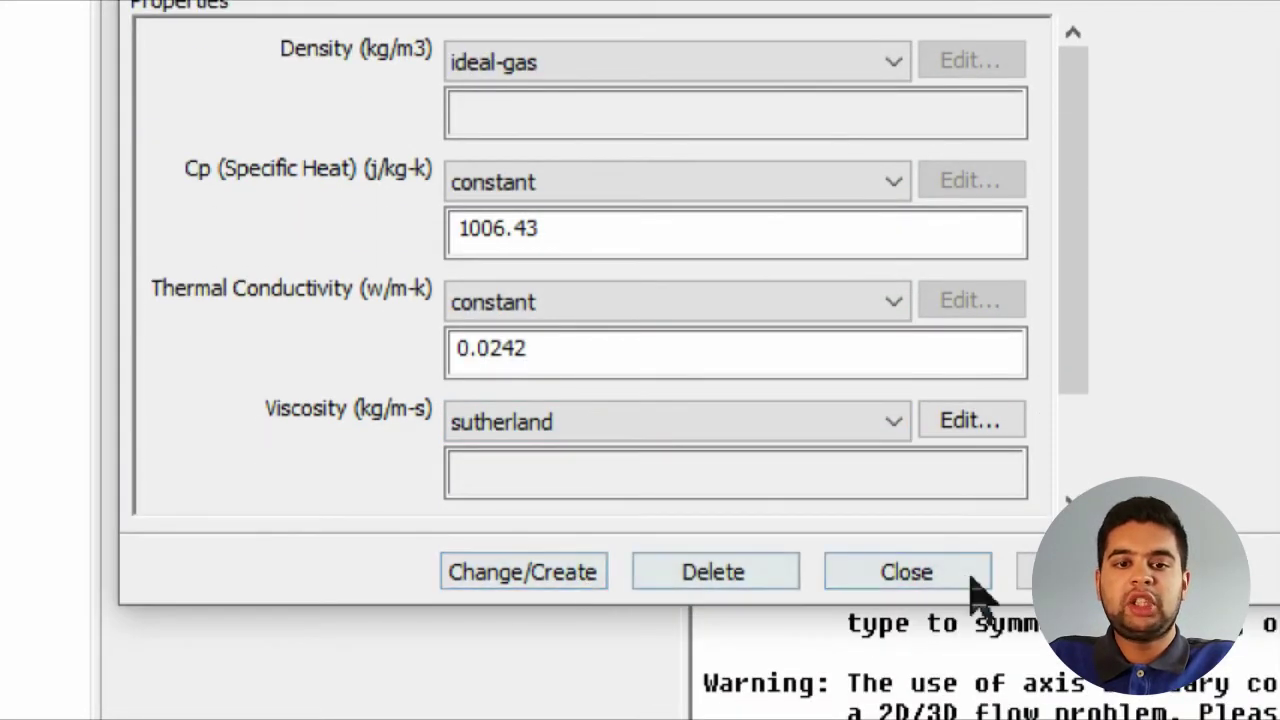
pyautogui.click(972, 586)
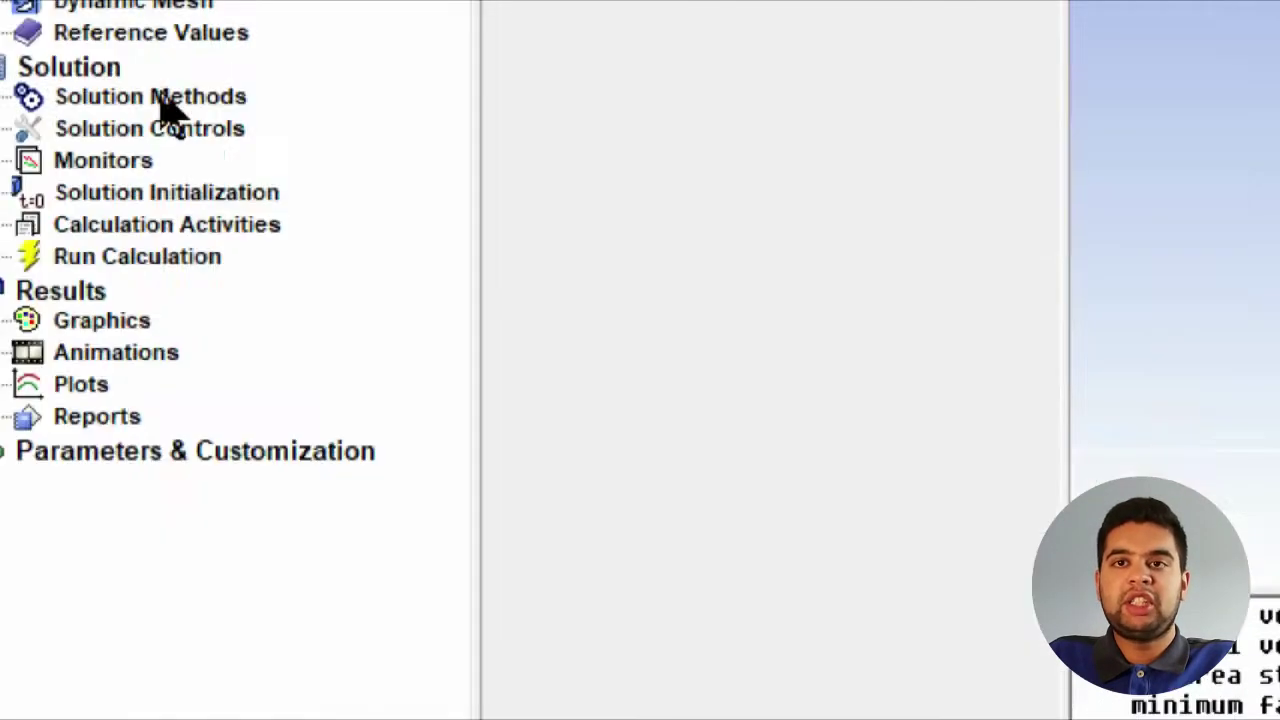
# Set the operating pressure to 0 pascal in the operating conditions of the boundary setup
pyautogui.click(77, 437)
pyautogui.click(214, 443)
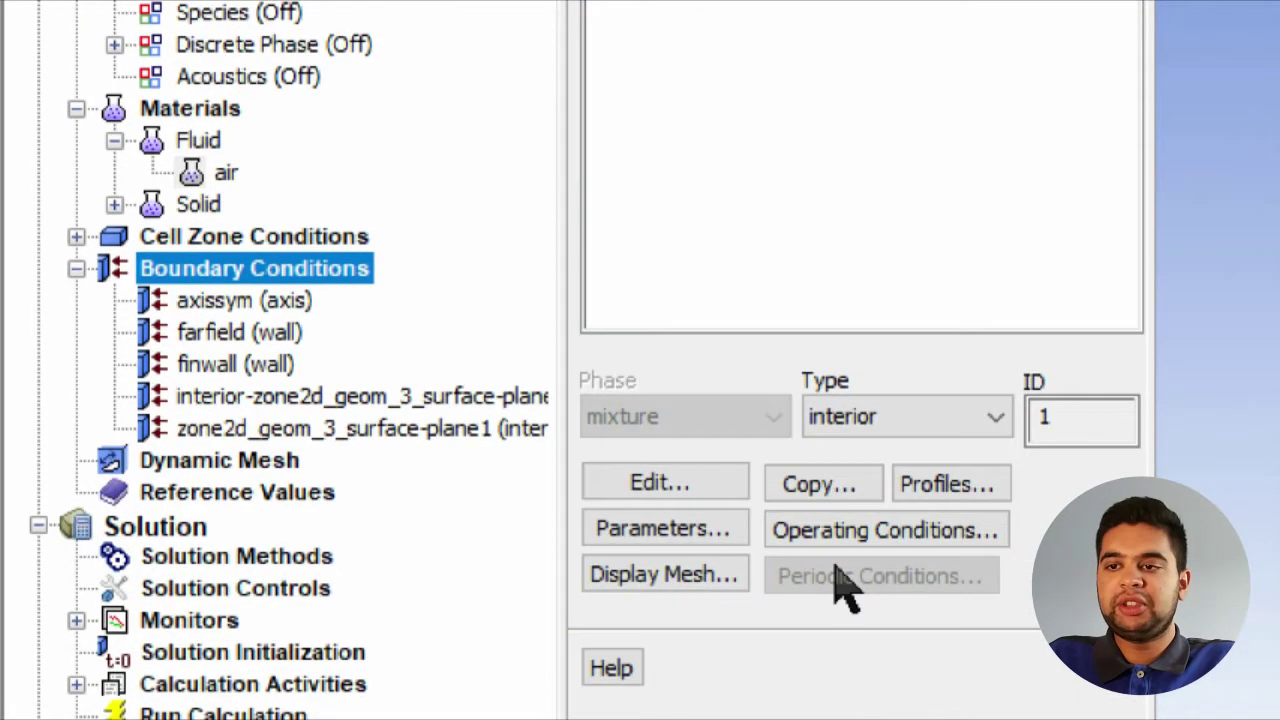
pyautogui.click(850, 530)
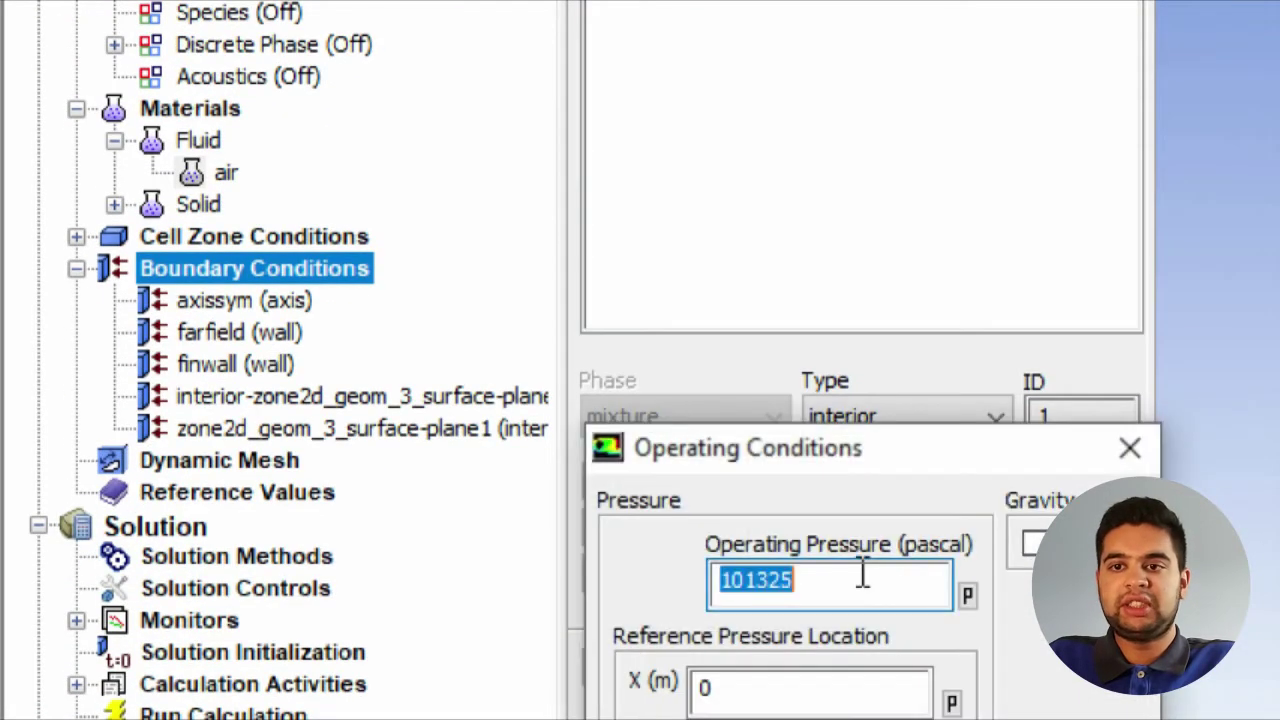
pyautogui.write('0')
pyautogui.click(766, 640)
# Change the farfield zone's boundary type from wall to pressure-far-field
pyautogui.click(772, 222)
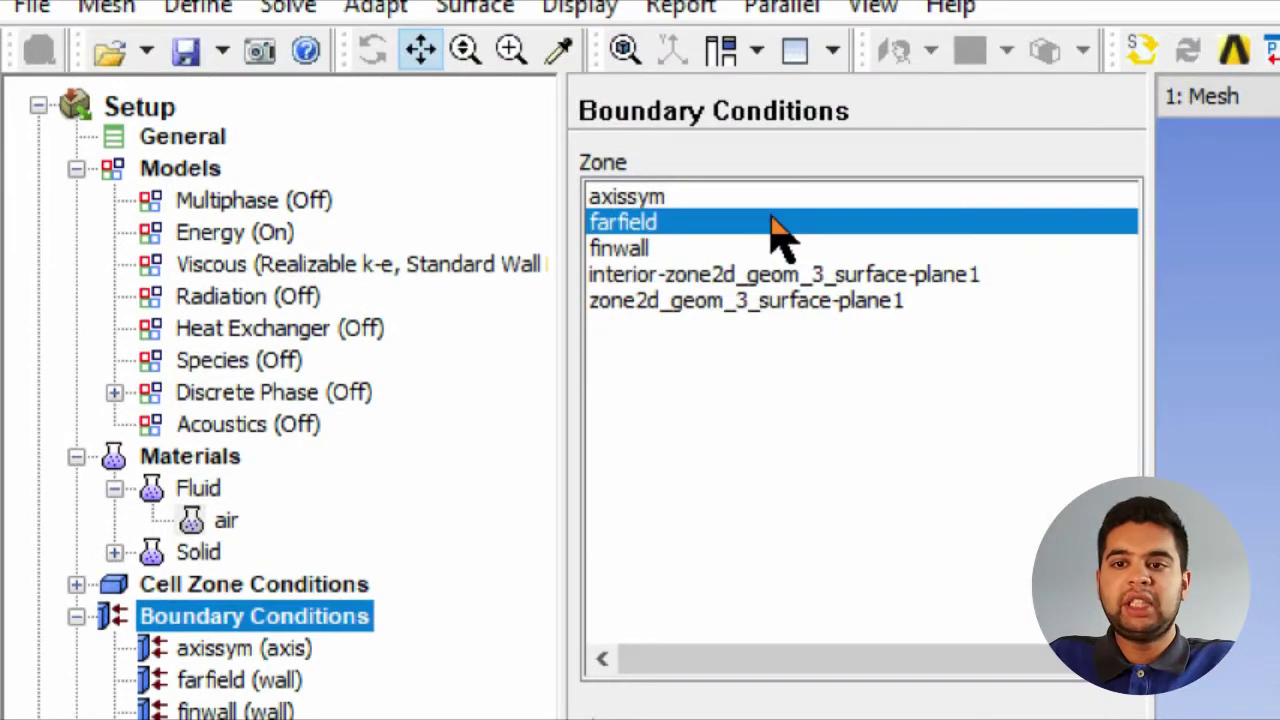
pyautogui.doubleClick(772, 220)
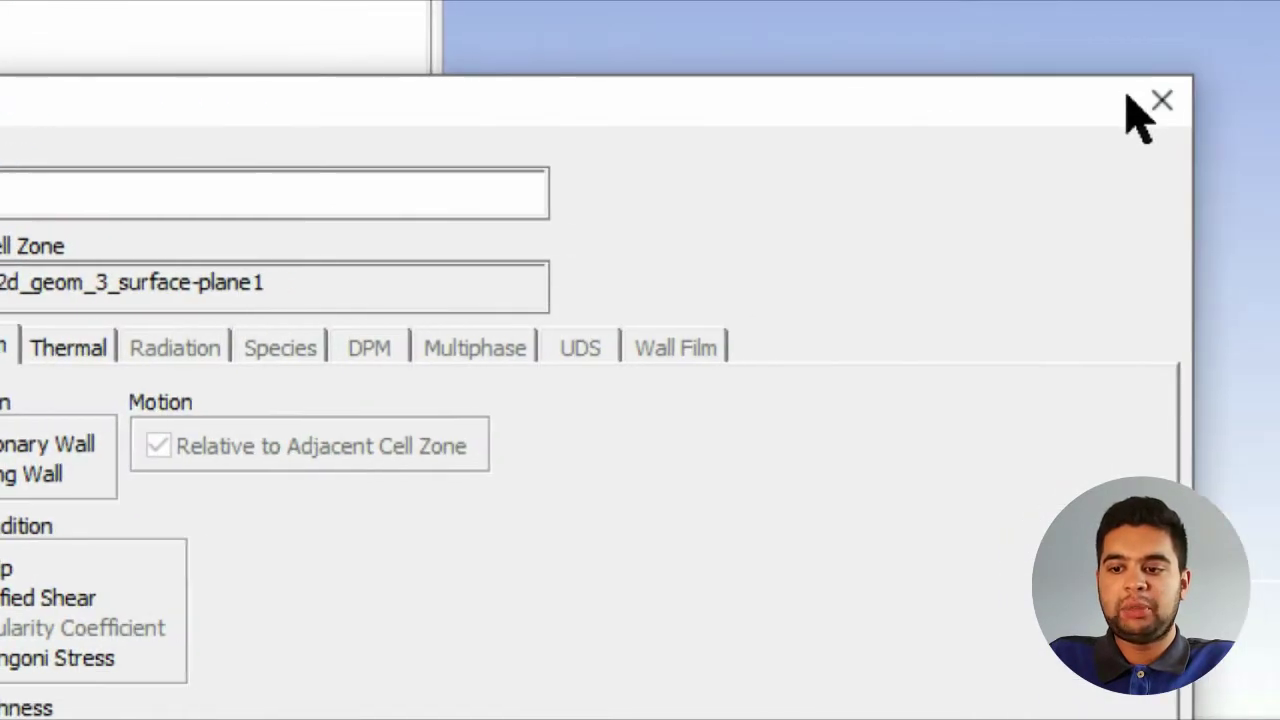
pyautogui.click(1160, 100)
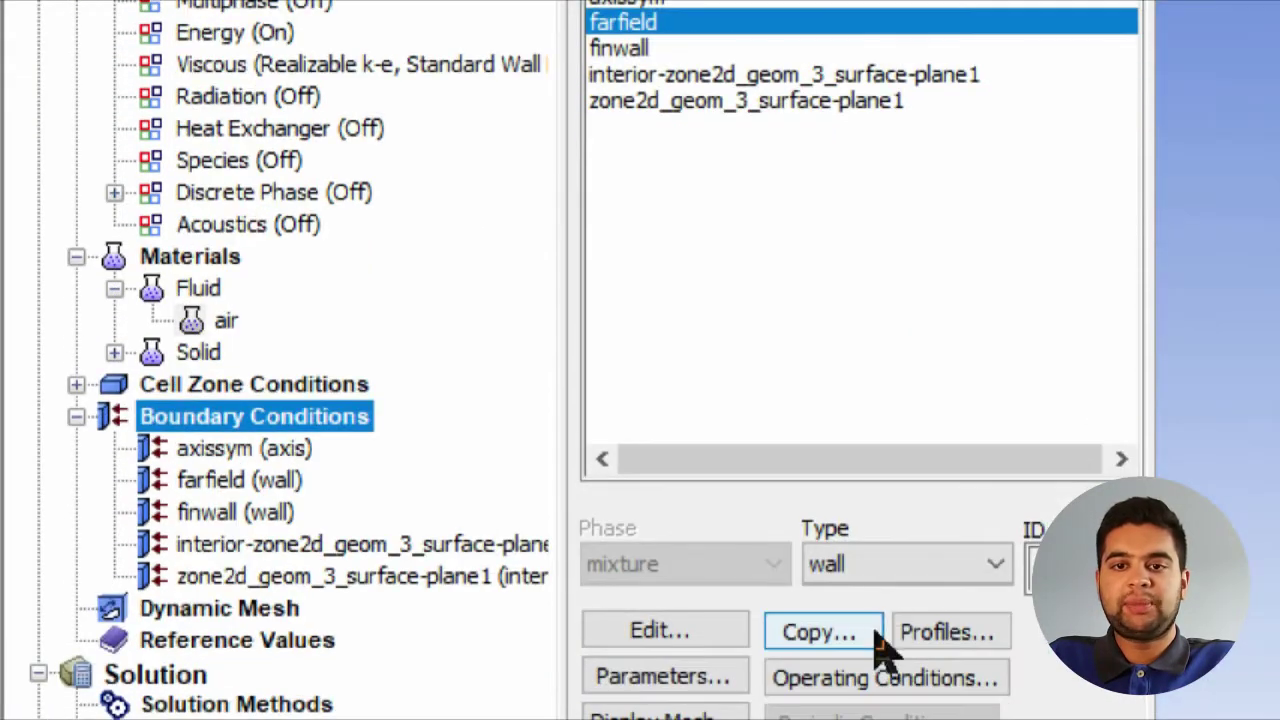
pyautogui.click(885, 565)
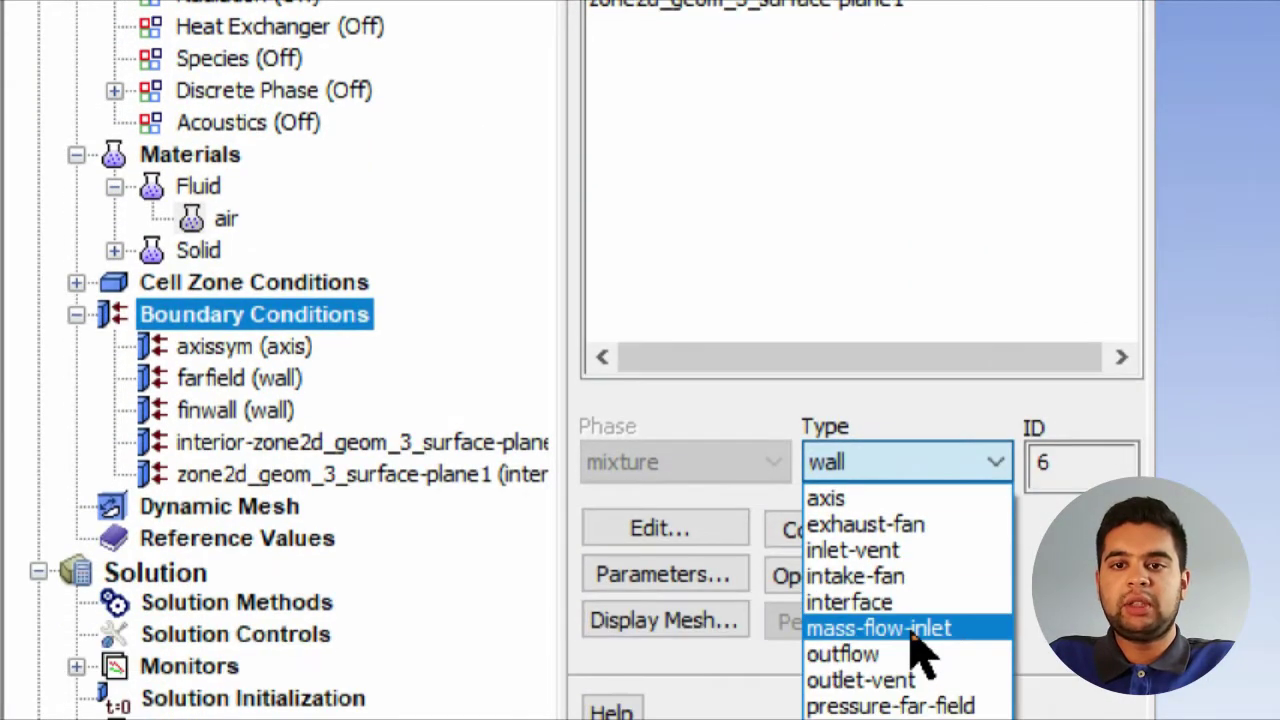
pyautogui.click(890, 706)
# Set the farfield's Mach number to 3.5, enter its gauge pressure, set its temperature to 242 K and apply the conditions
pyautogui.click(533, 267)
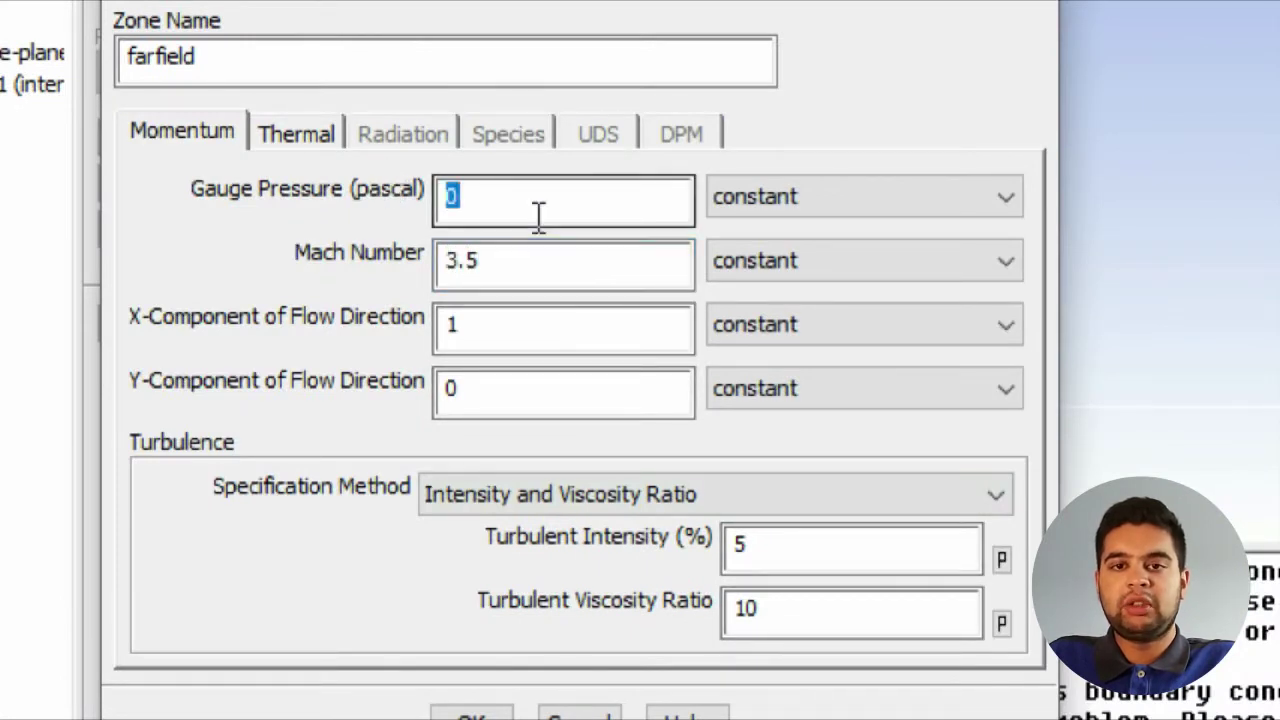
pyautogui.click(300, 120)
pyautogui.doubleClick(360, 190)
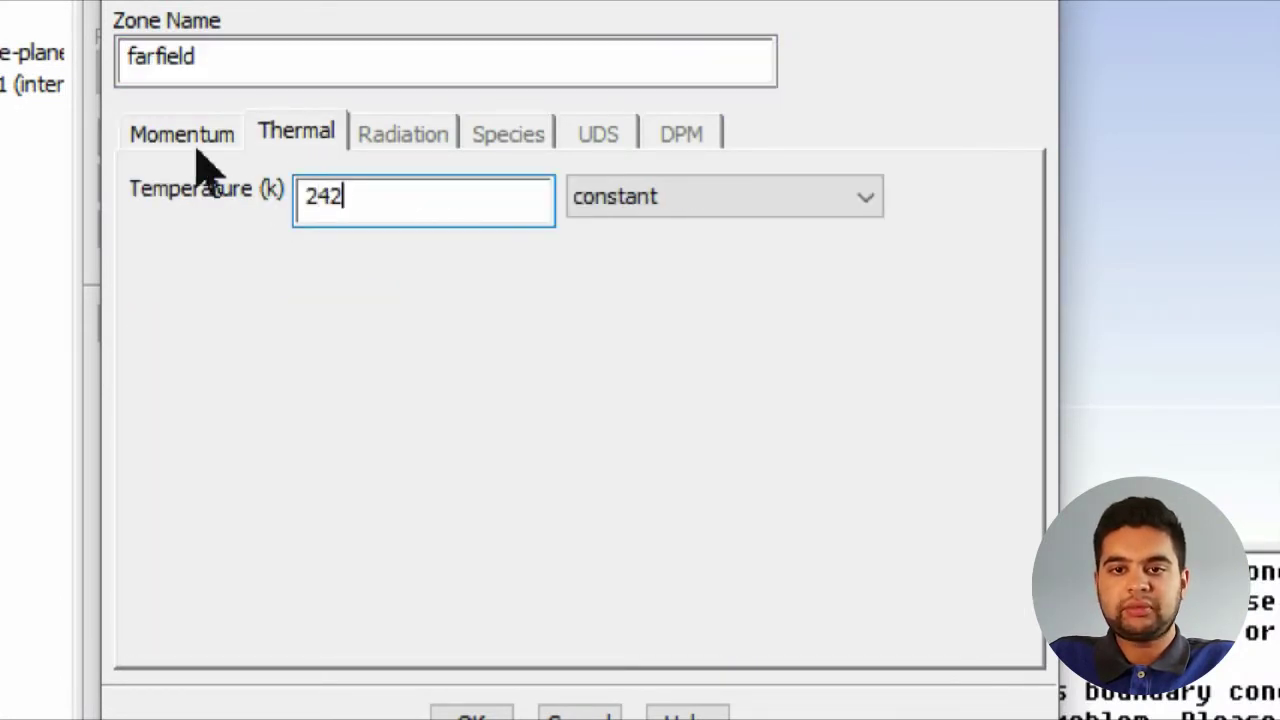
pyautogui.click(168, 136)
pyautogui.click(272, 136)
pyautogui.click(196, 137)
pyautogui.click(291, 140)
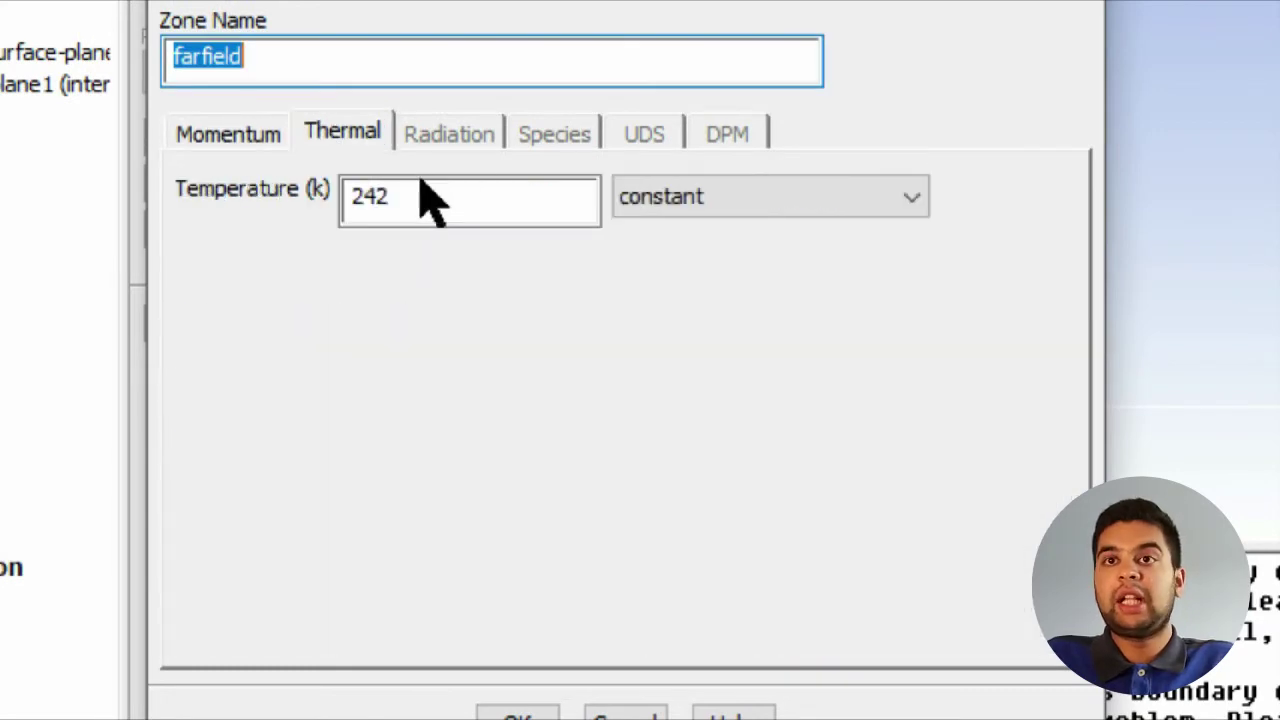
pyautogui.click(180, 140)
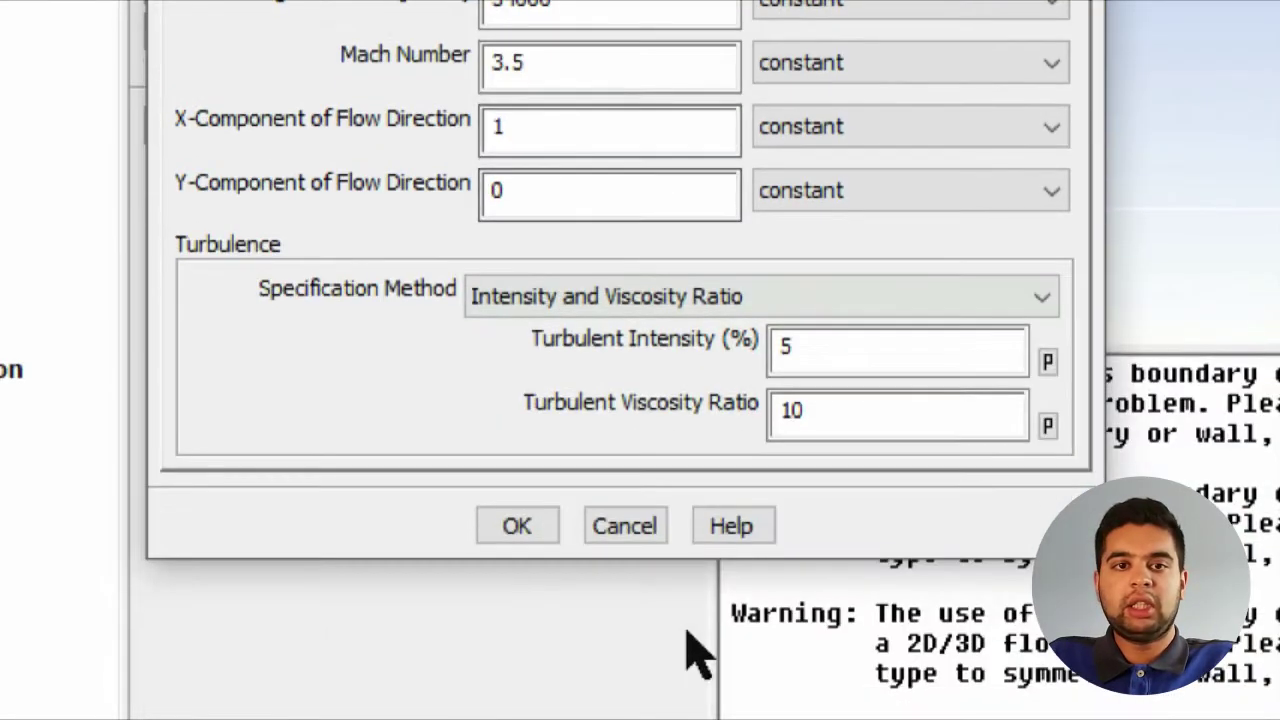
pyautogui.click(518, 528)
# Change the axissym zone's boundary type to symmetry and select the finwall zone to check its type
pyautogui.click(285, 150)
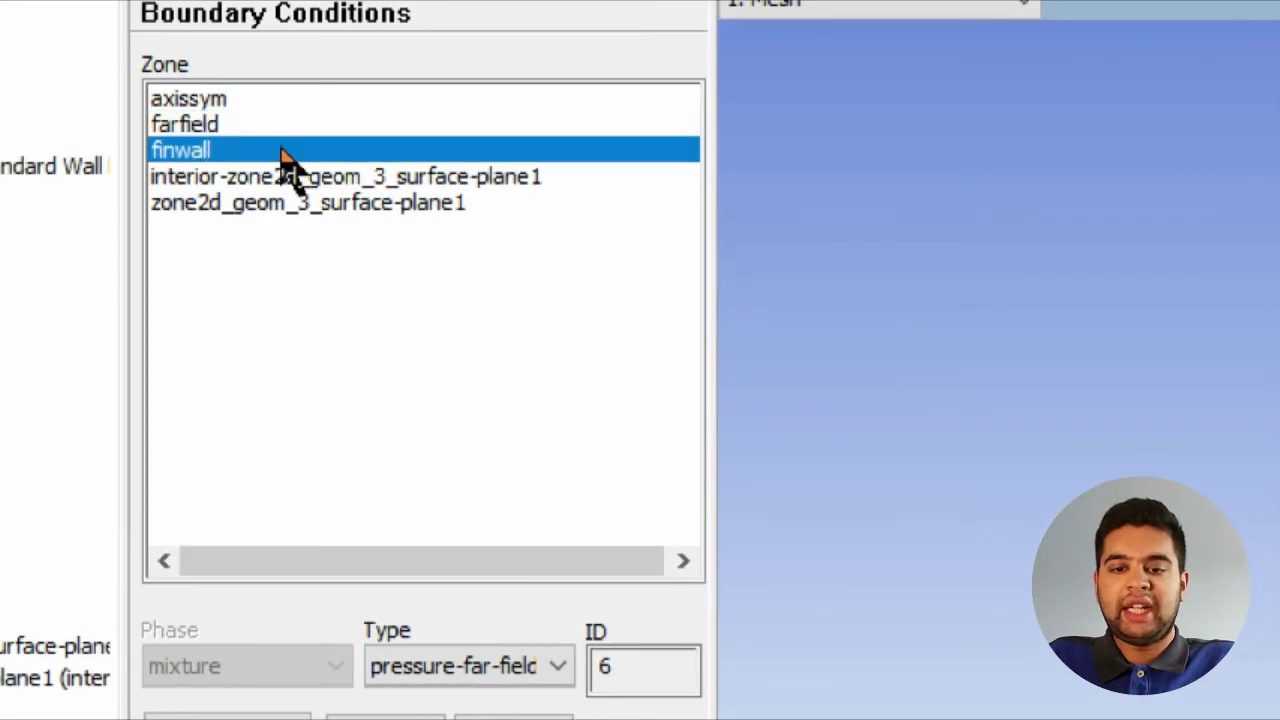
pyautogui.click(300, 98)
pyautogui.click(450, 666)
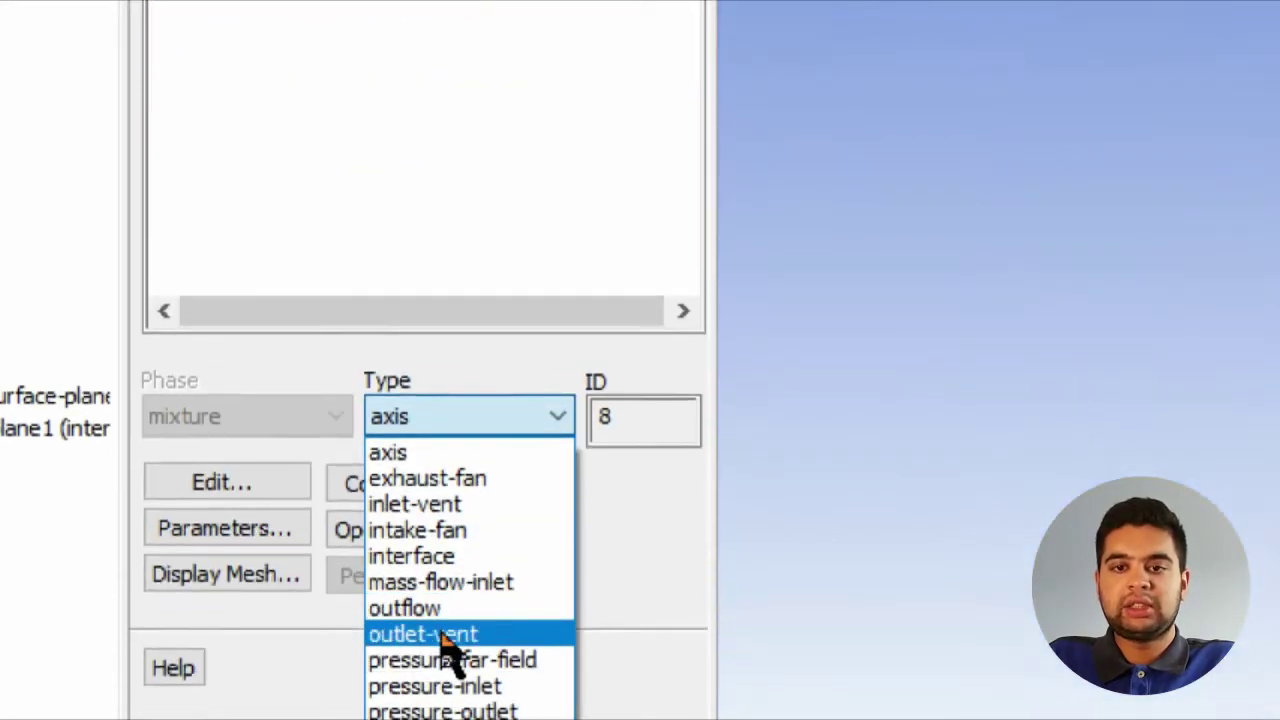
pyautogui.click(452, 637)
pyautogui.click(380, 652)
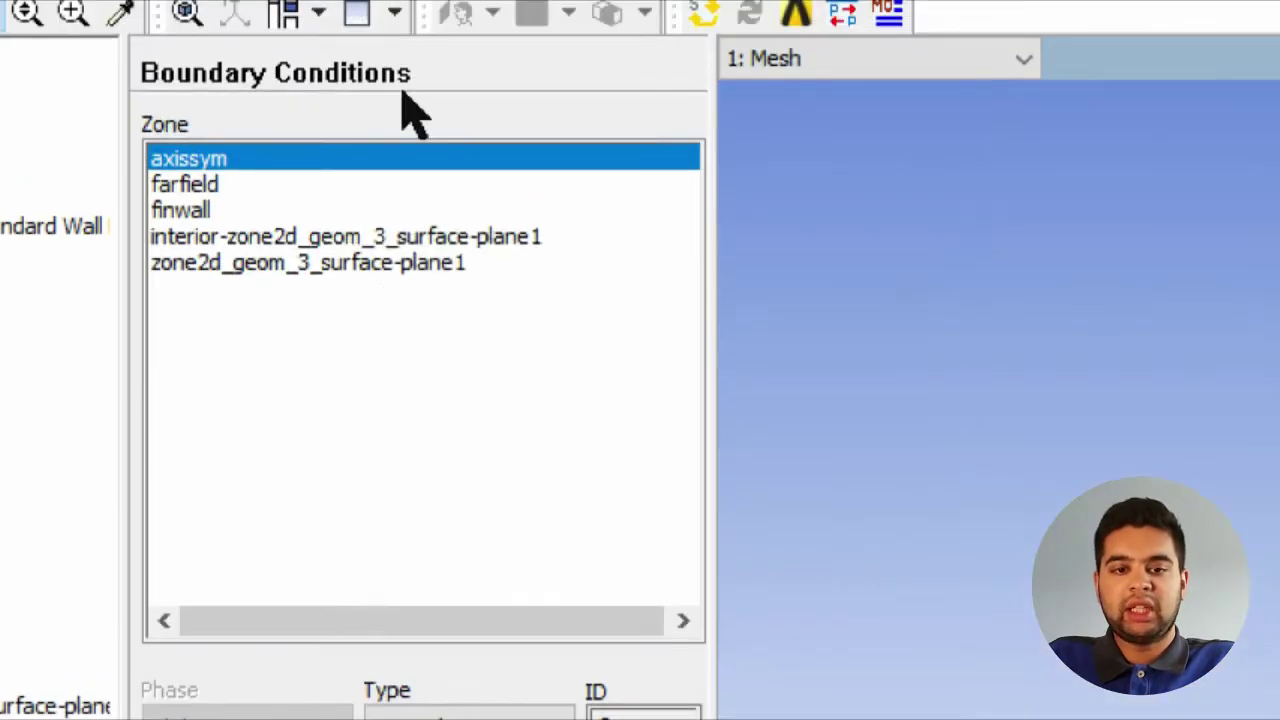
pyautogui.click(292, 211)
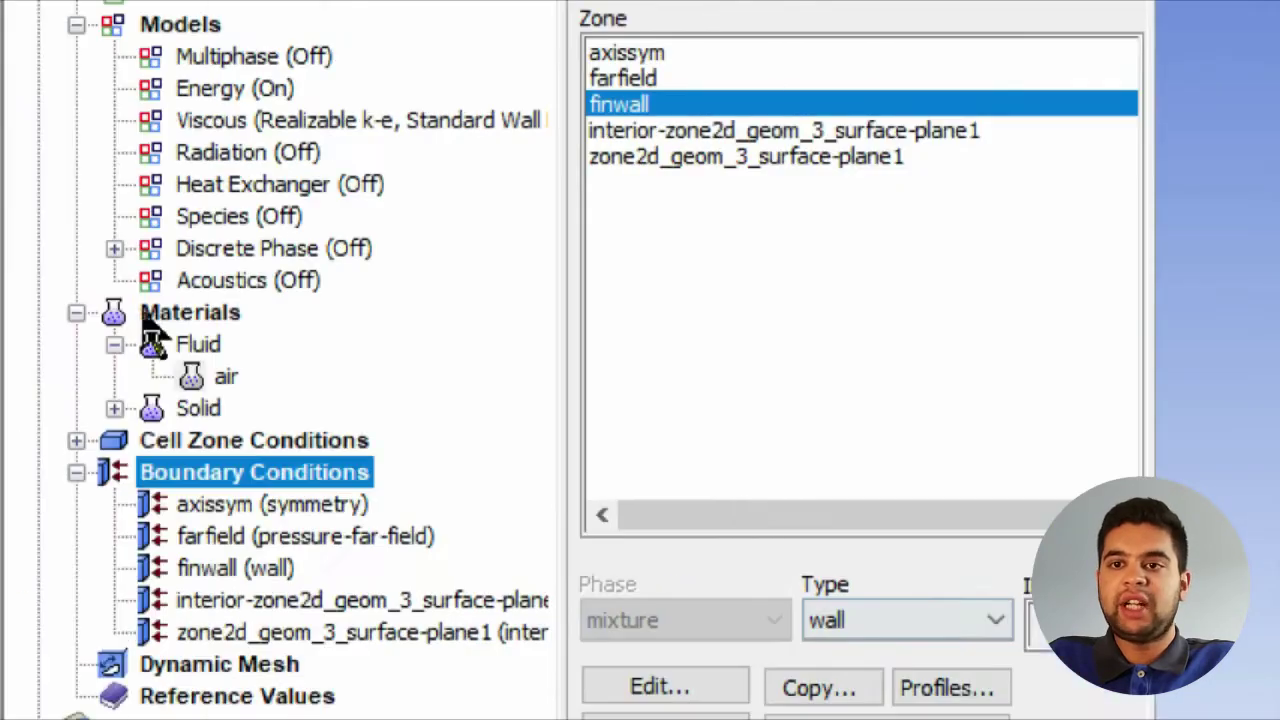
# Compute the reference values from the farfield zone and highlight the computed velocity value
pyautogui.click(150, 662)
pyautogui.click(237, 692)
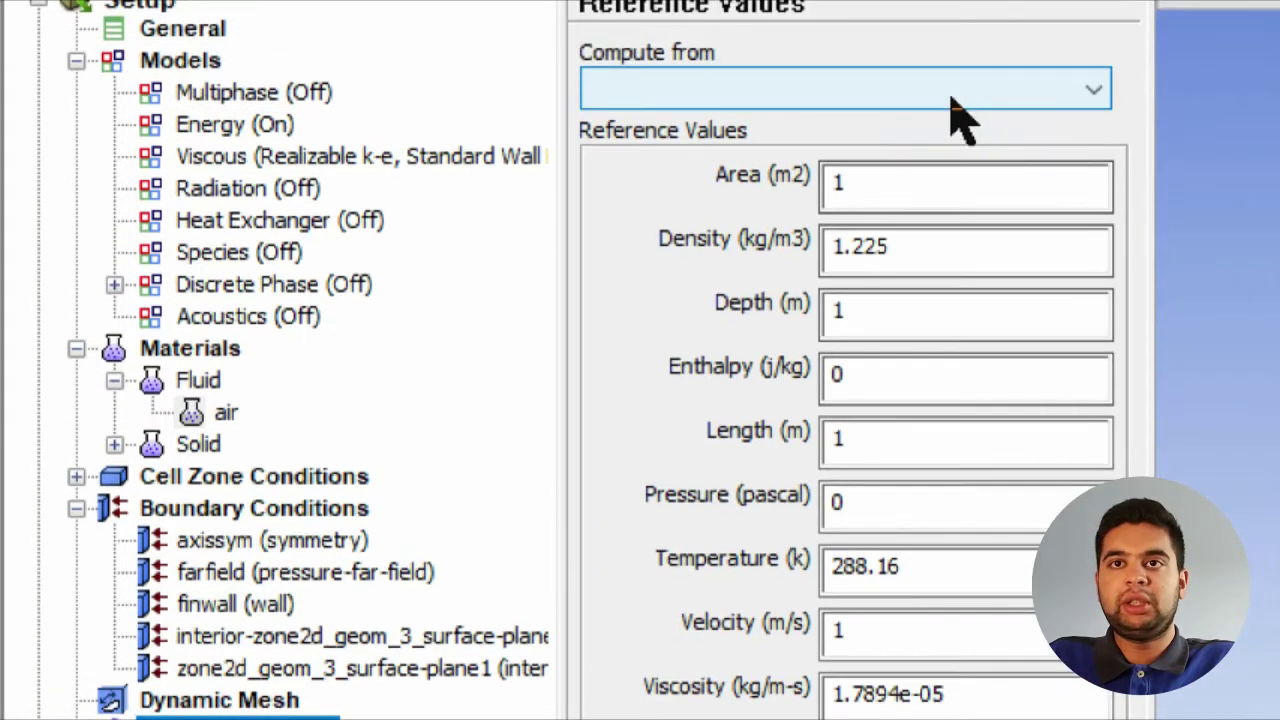
pyautogui.click(930, 50)
pyautogui.click(912, 186)
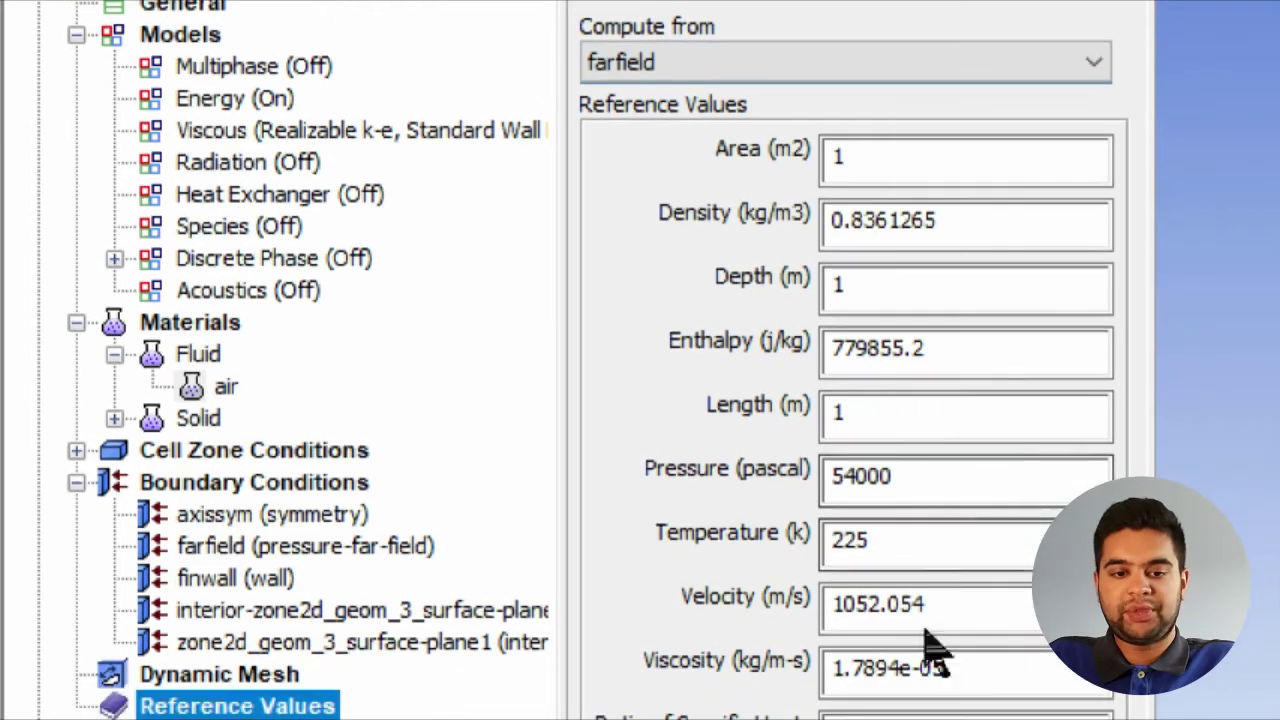
pyautogui.moveTo(925, 625); pyautogui.dragTo(820, 618)
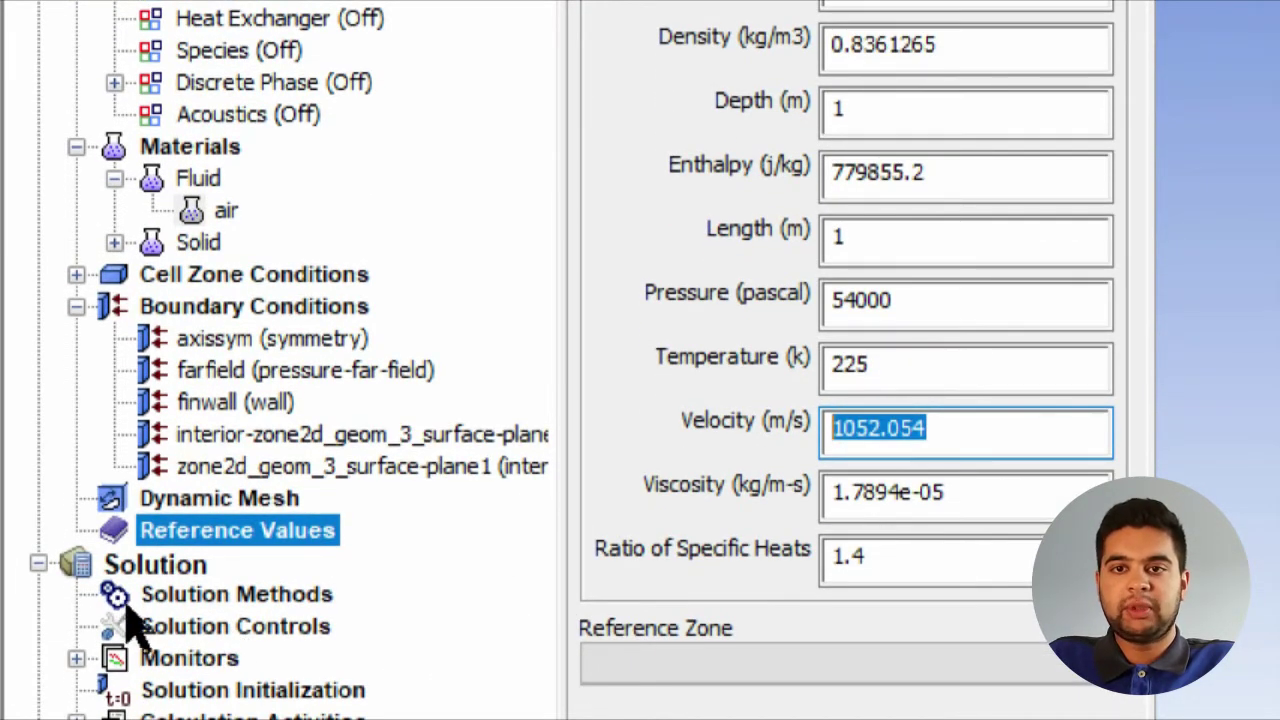
# In the solution methods, set the turbulent kinetic energy and turbulent dissipation rate discretization to Second Order Upwind
pyautogui.click(150, 566)
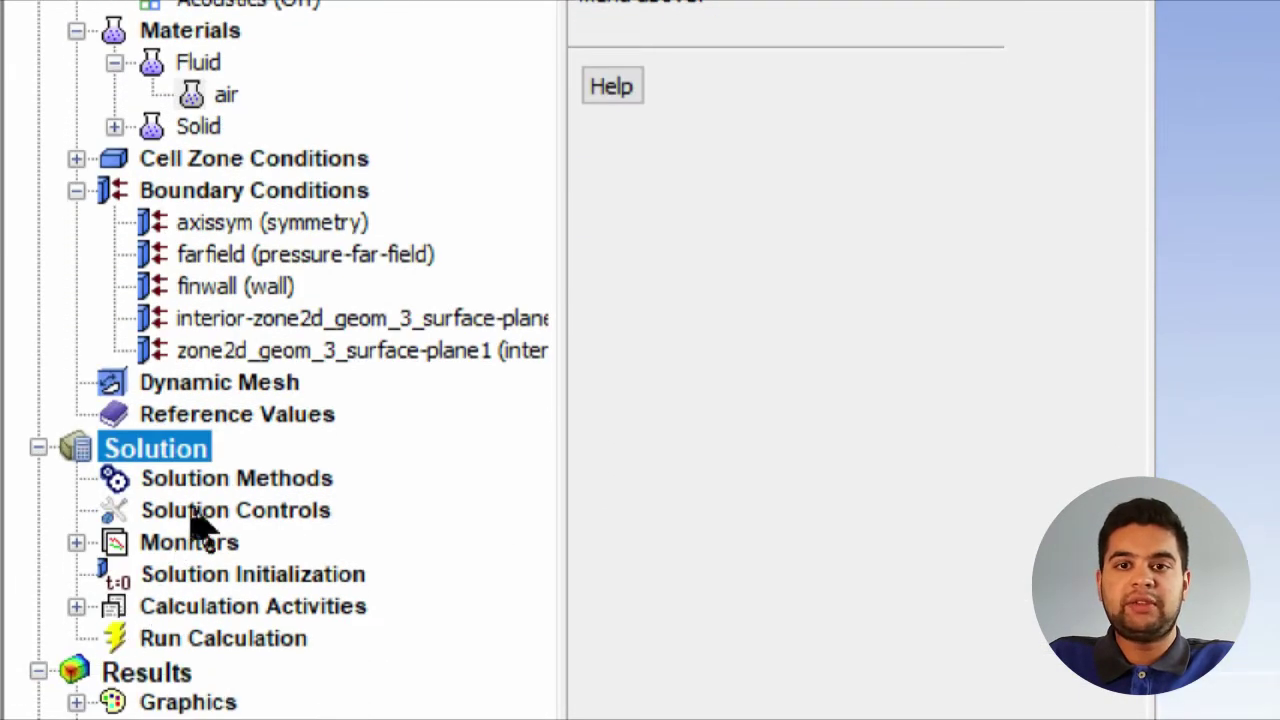
pyautogui.click(205, 478)
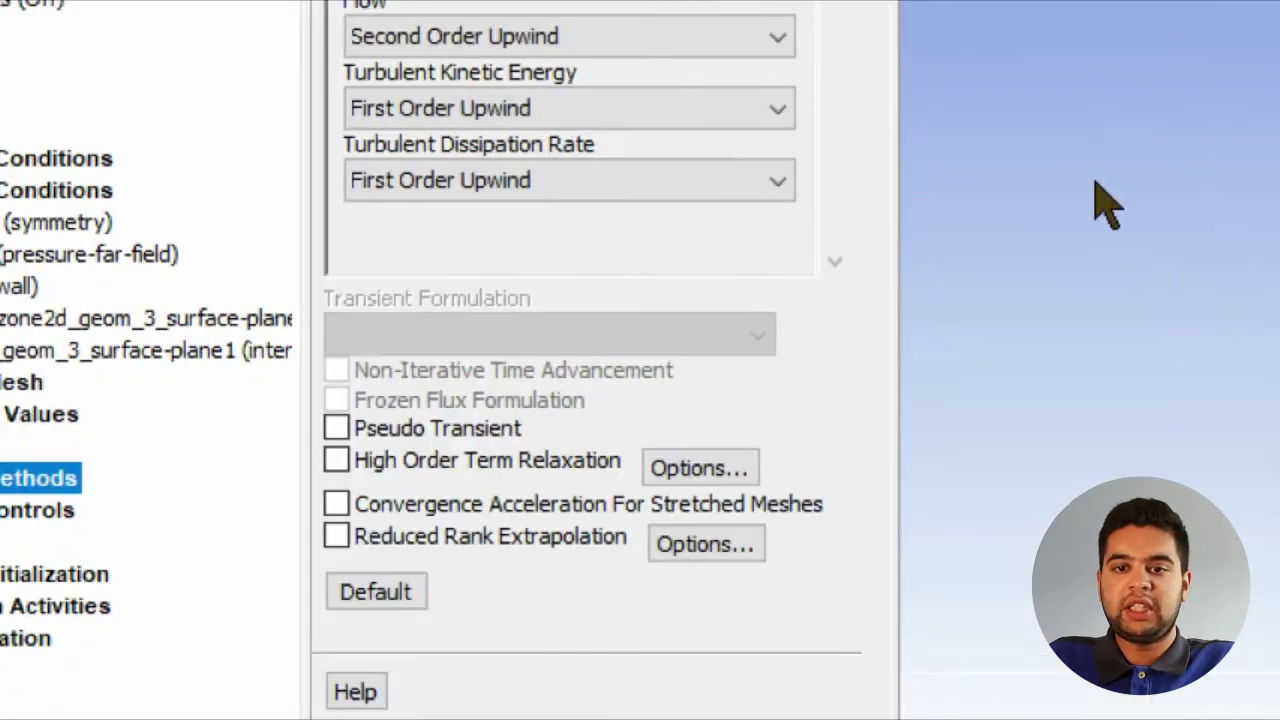
pyautogui.click(570, 108)
pyautogui.click(571, 171)
pyautogui.click(571, 184)
pyautogui.click(571, 243)
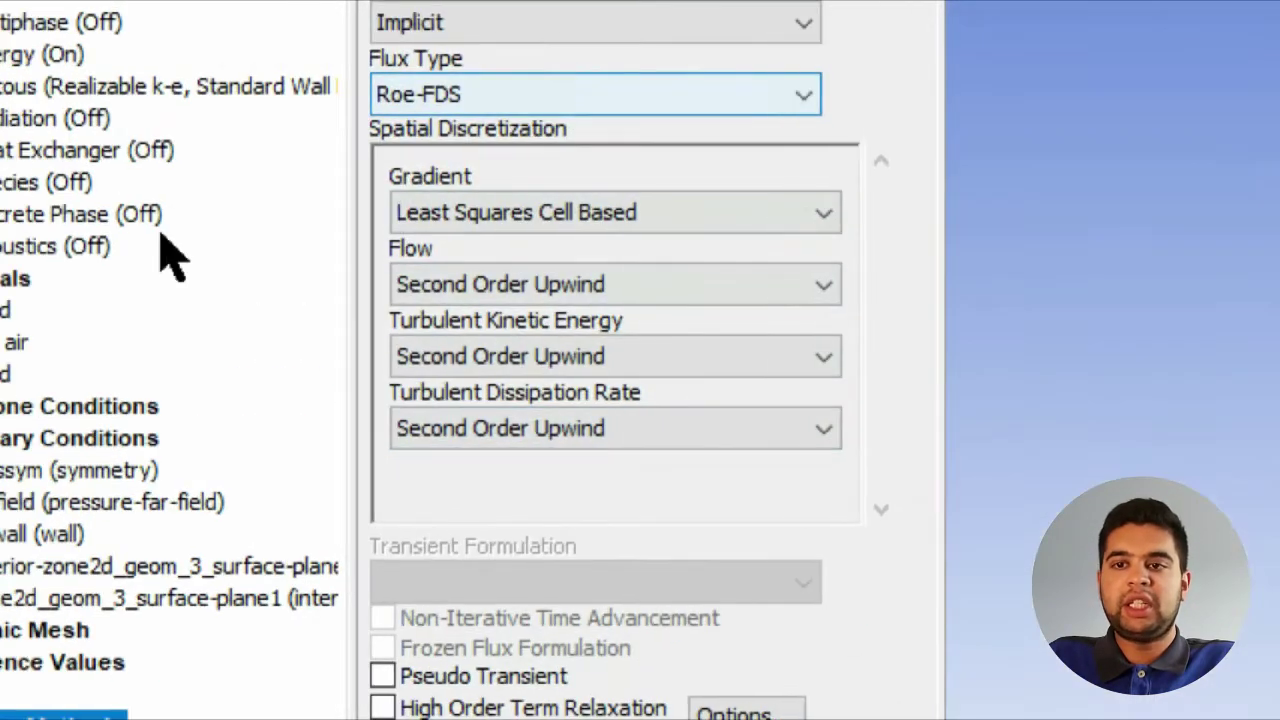
# Set the residual monitors' convergence criteria to 0.00001, including x-velocity, y-velocity and energy, and accept the settings
pyautogui.click(76, 330)
pyautogui.click(190, 330)
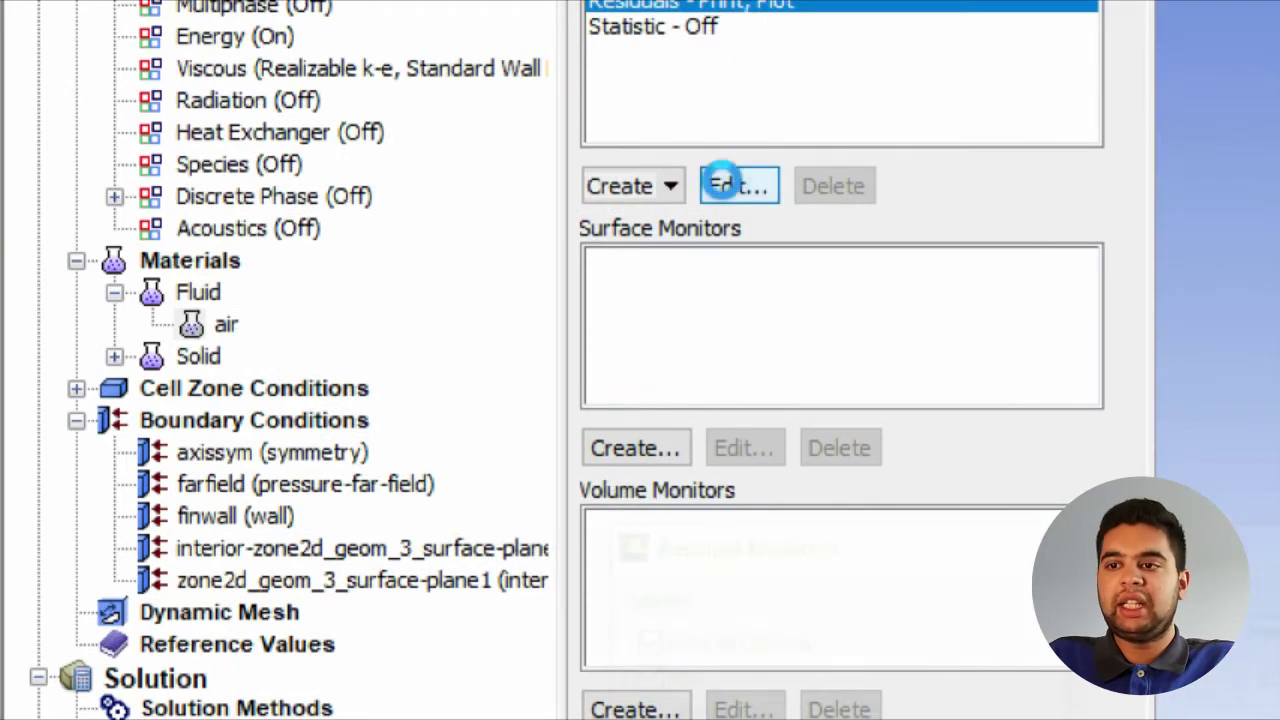
pyautogui.click(738, 185)
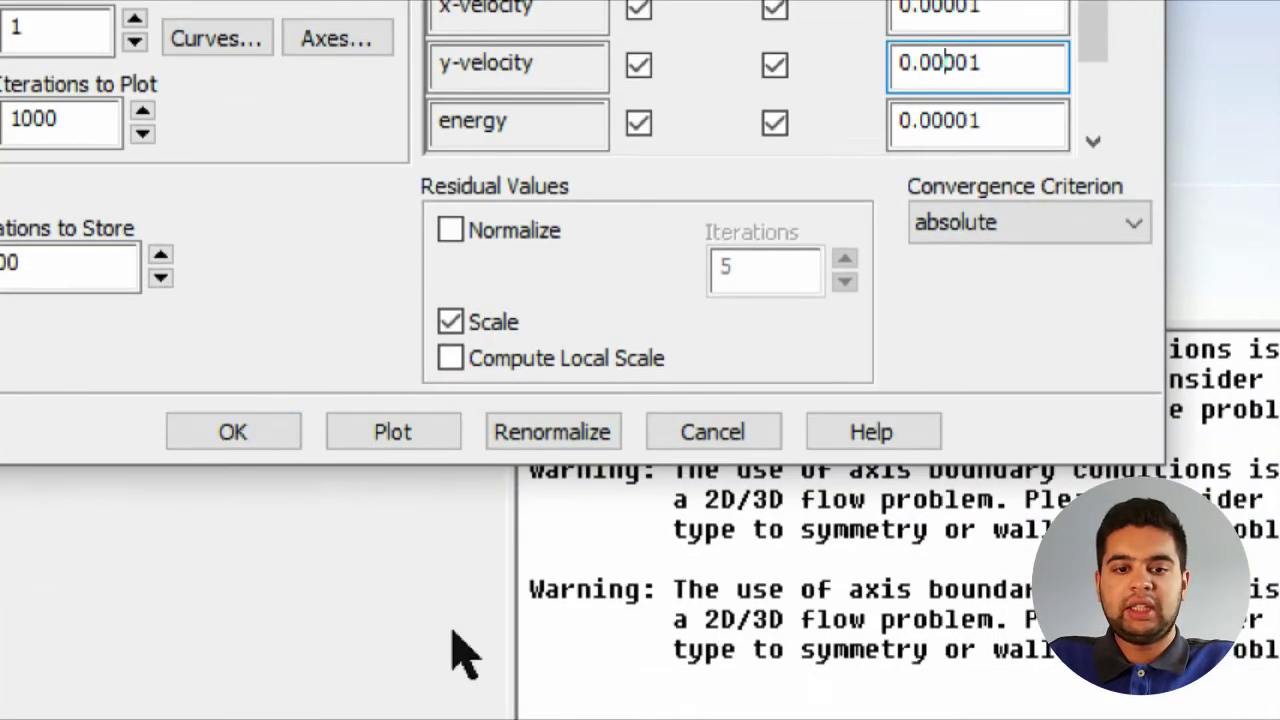
pyautogui.click(218, 428)
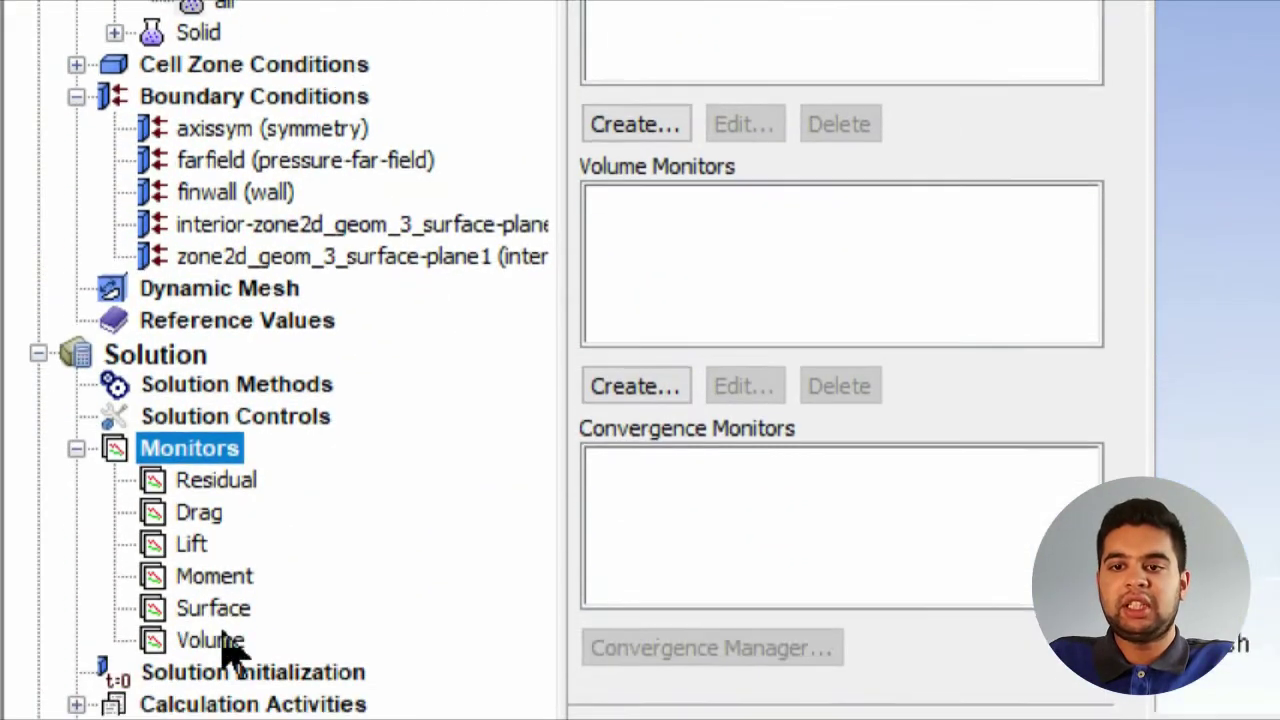
# Switch to standard initialization, compute the initial values from the farfield zone and initialize the solution
pyautogui.click(230, 672)
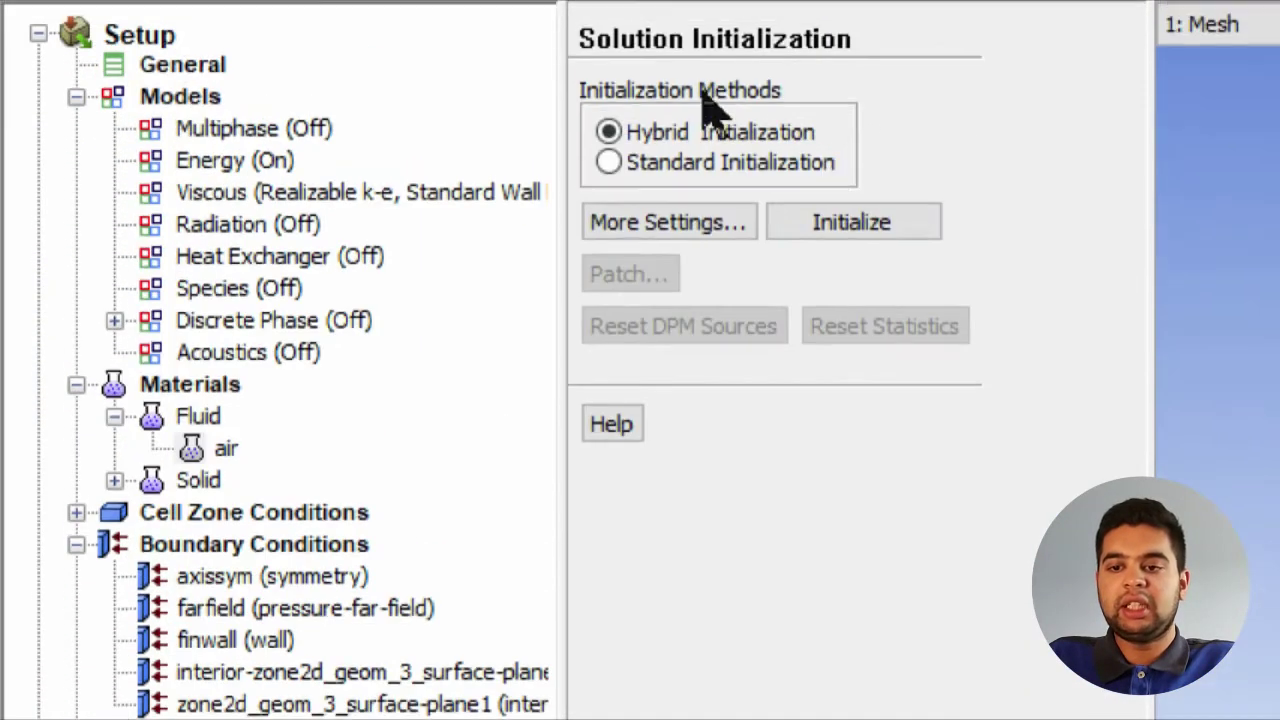
pyautogui.click(716, 162)
pyautogui.click(725, 250)
pyautogui.click(718, 310)
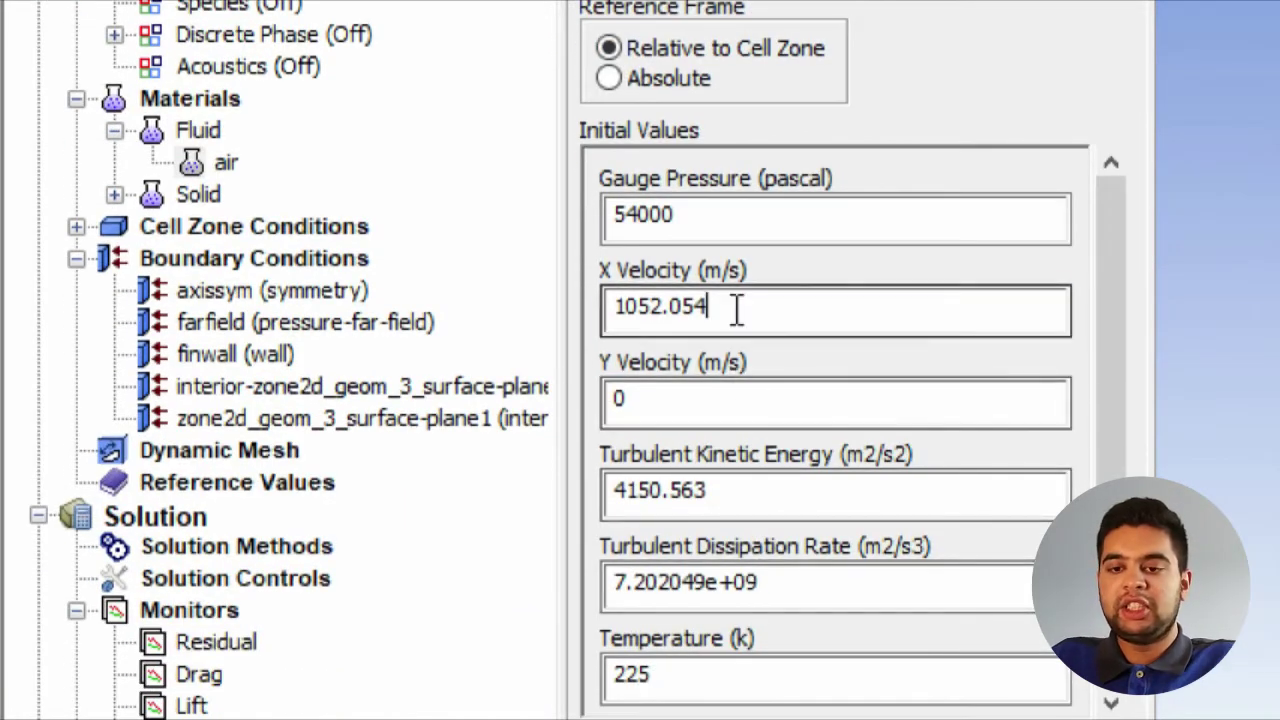
pyautogui.moveTo(690, 214); pyautogui.dragTo(557, 205)
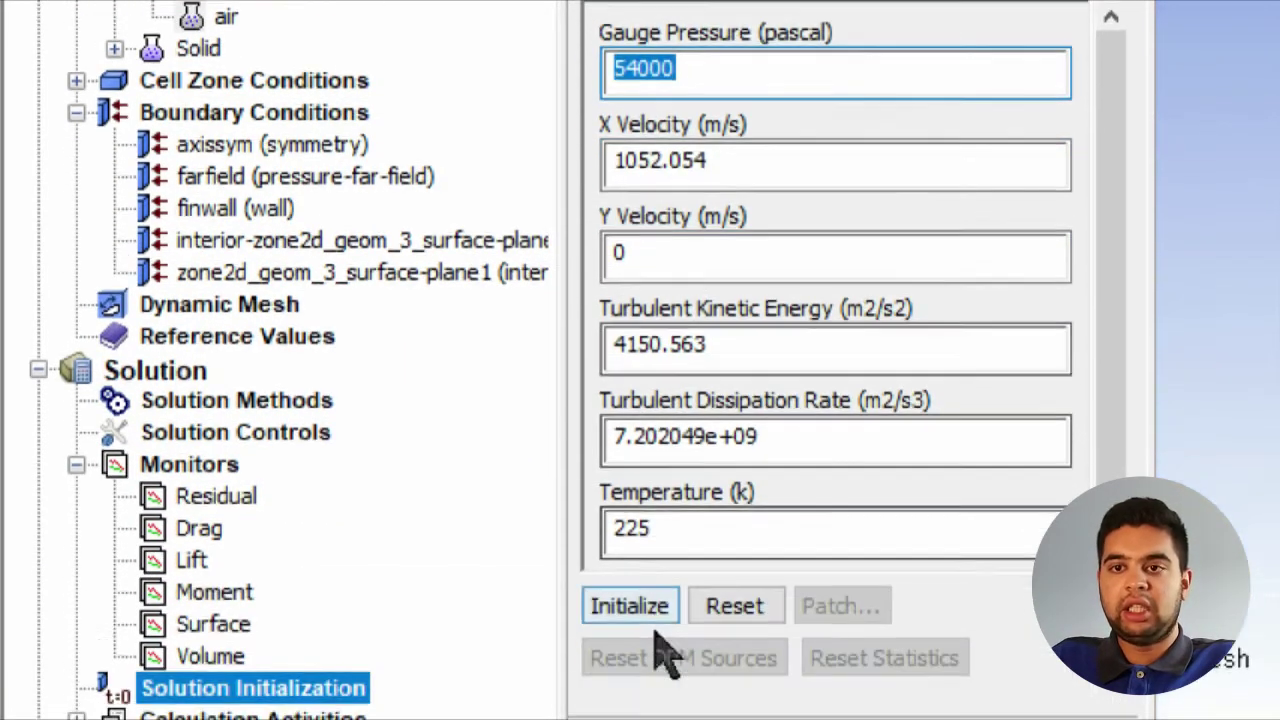
pyautogui.click(640, 600)
# Check the case for recommendations, set the number of iterations to 600 and start the calculation
pyautogui.click(170, 628)
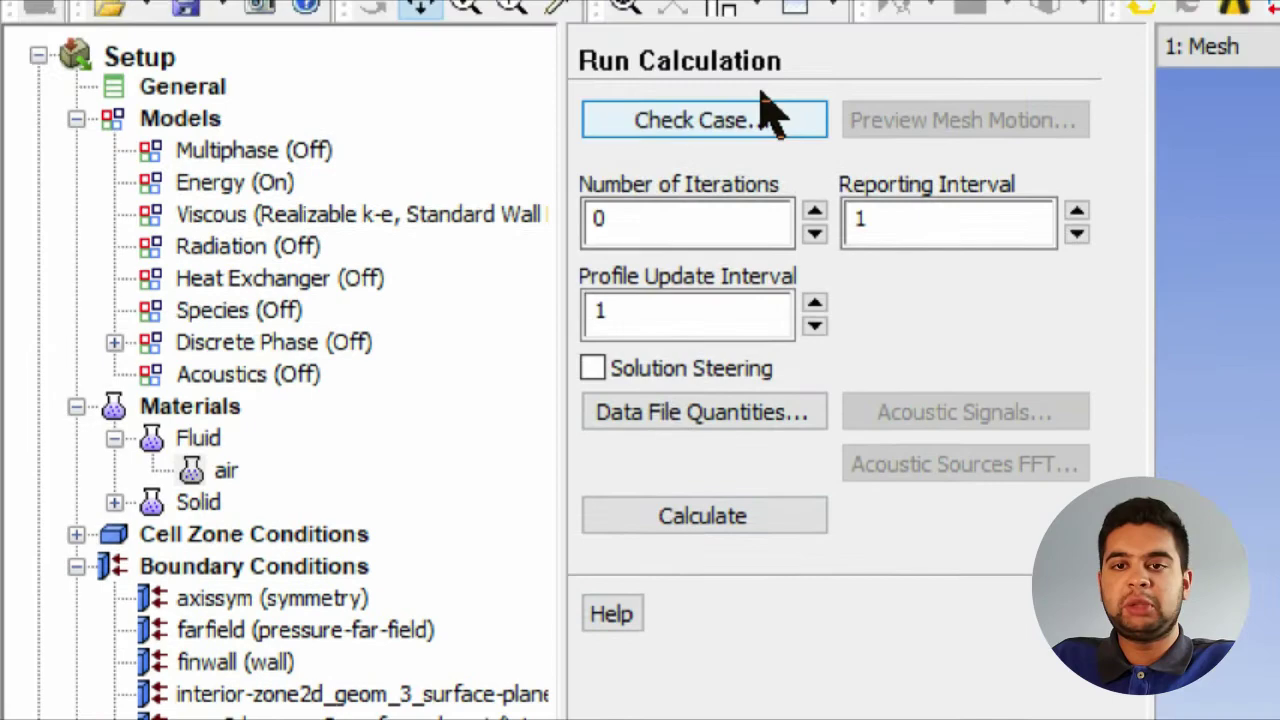
pyautogui.click(743, 118)
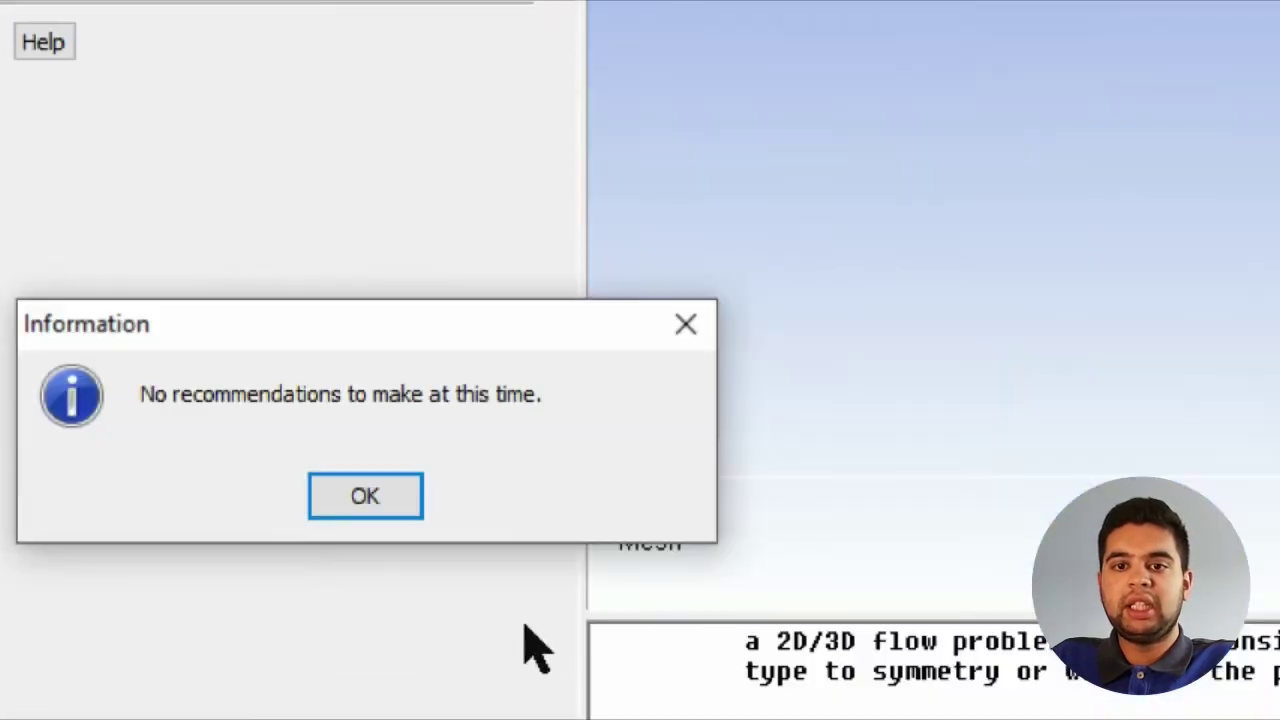
pyautogui.click(374, 500)
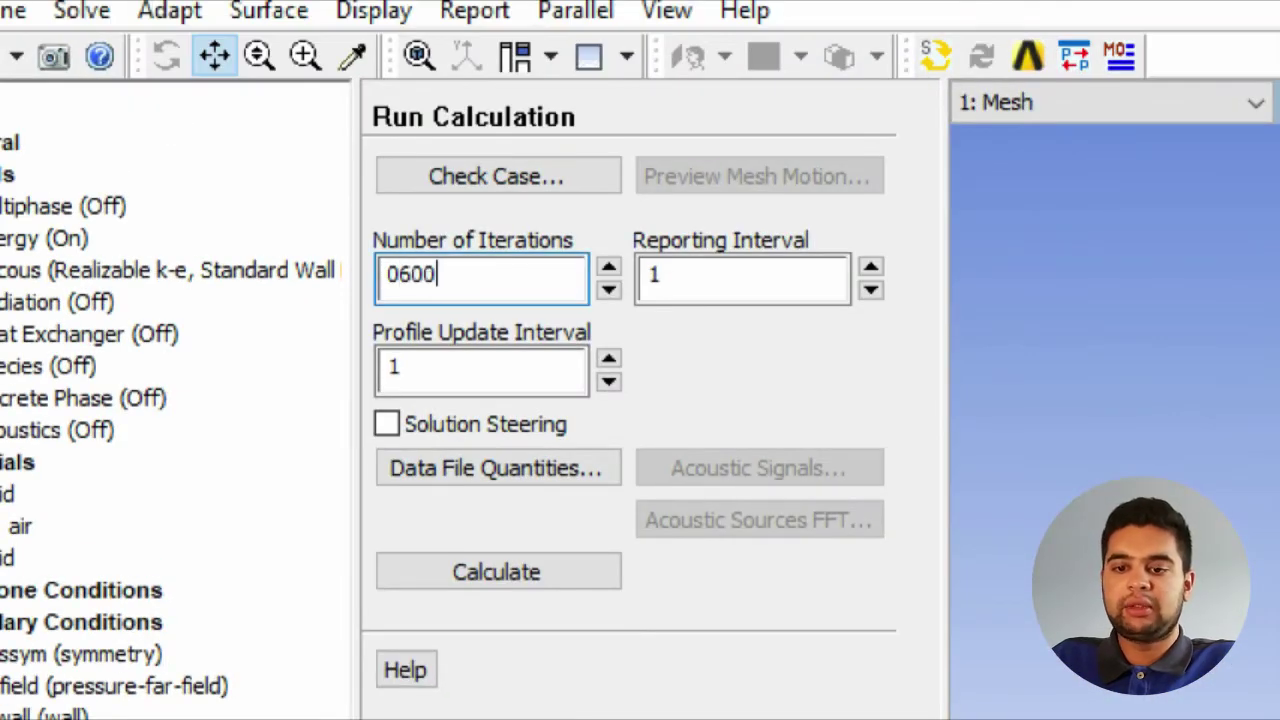
pyautogui.click(496, 572)
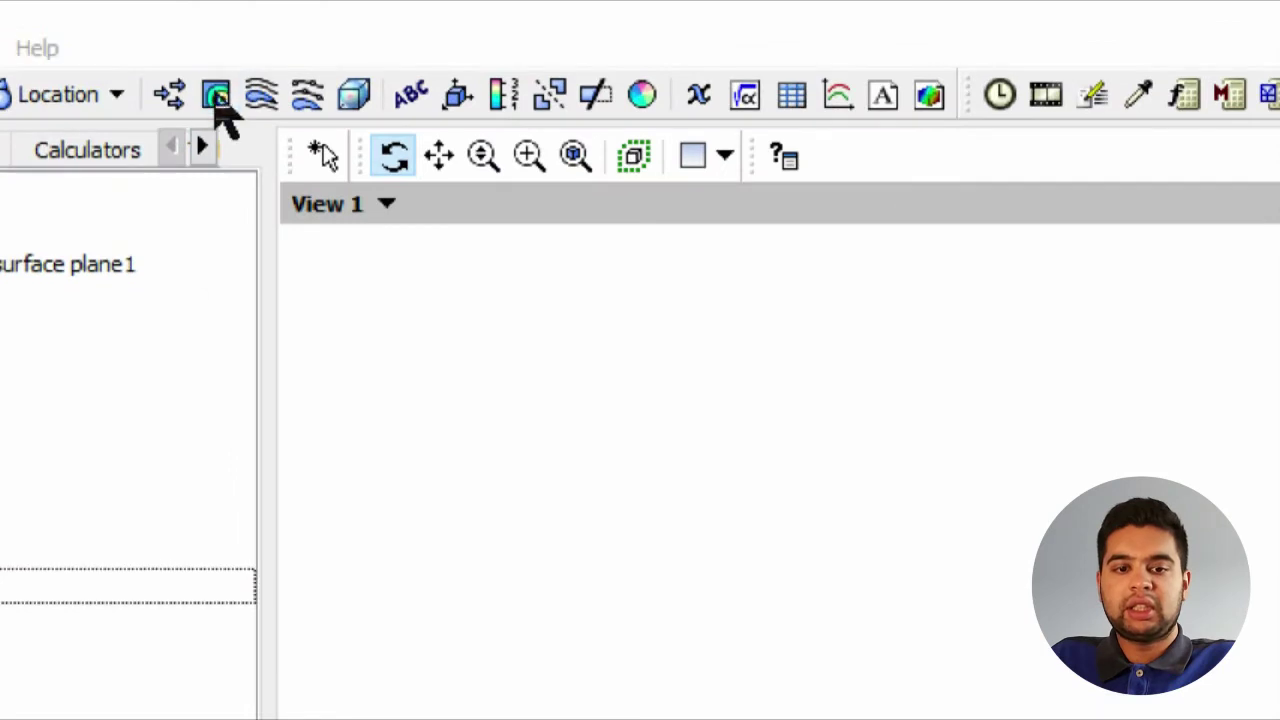
# Insert a contour named vel that plots Velocity on symmetry 1 with 101 contours and apply it
pyautogui.click(206, 37)
pyautogui.write('vel')
pyautogui.press('Return')
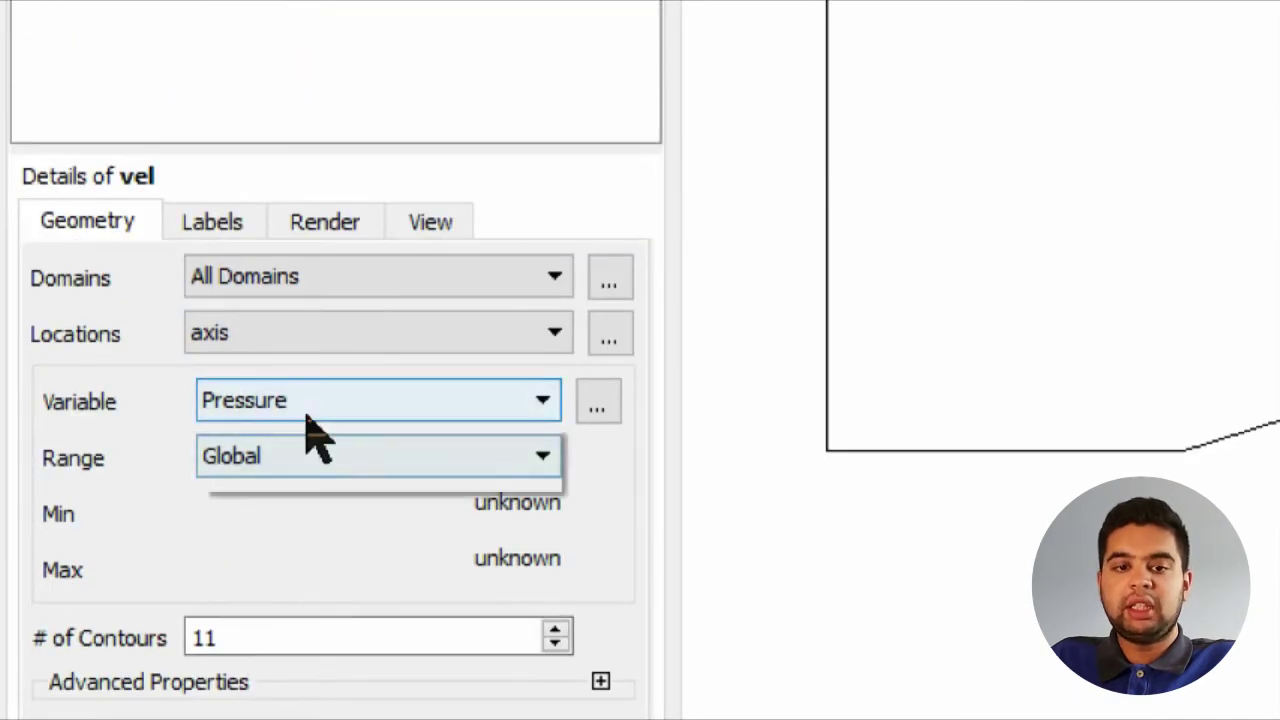
pyautogui.click(306, 410)
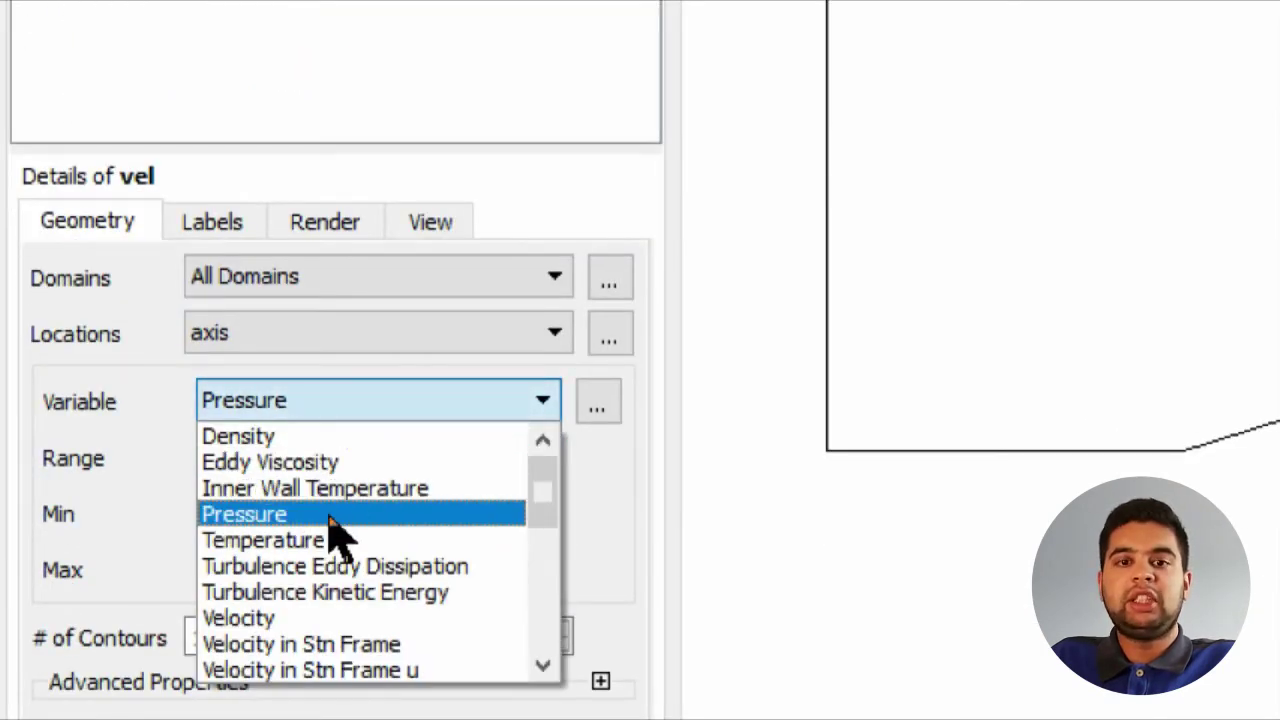
pyautogui.click(331, 620)
pyautogui.click(286, 340)
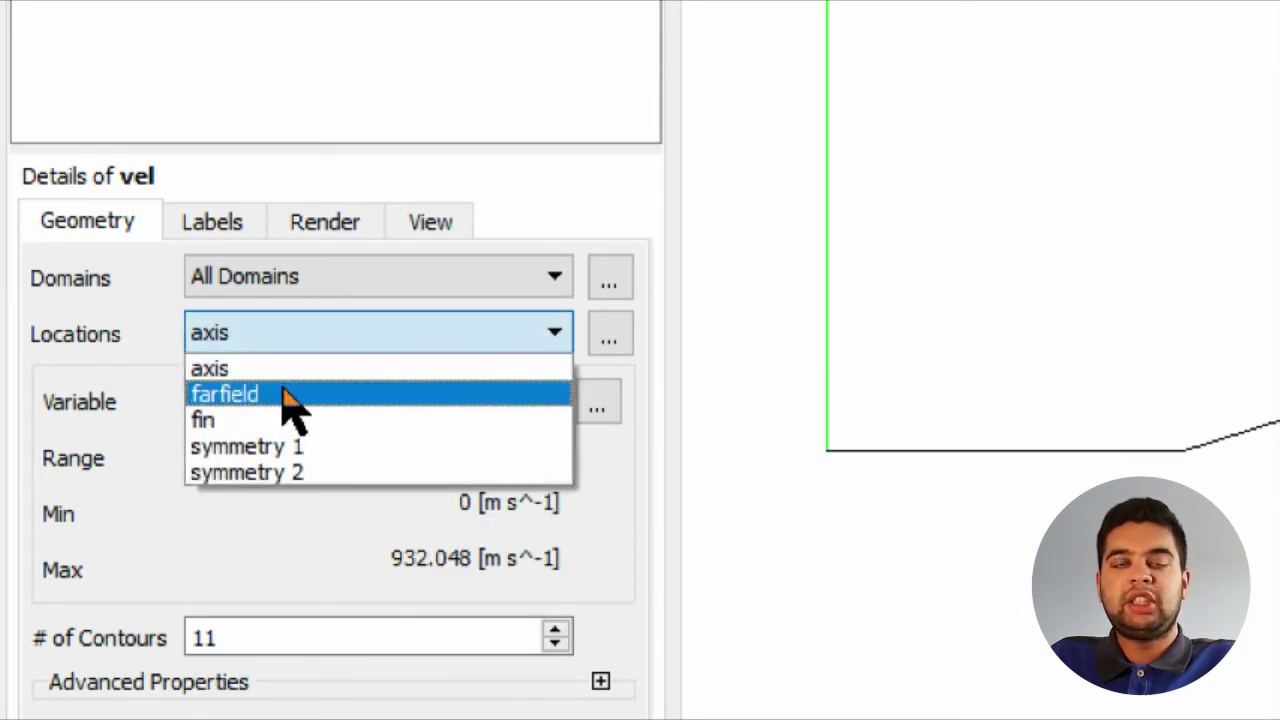
pyautogui.click(300, 450)
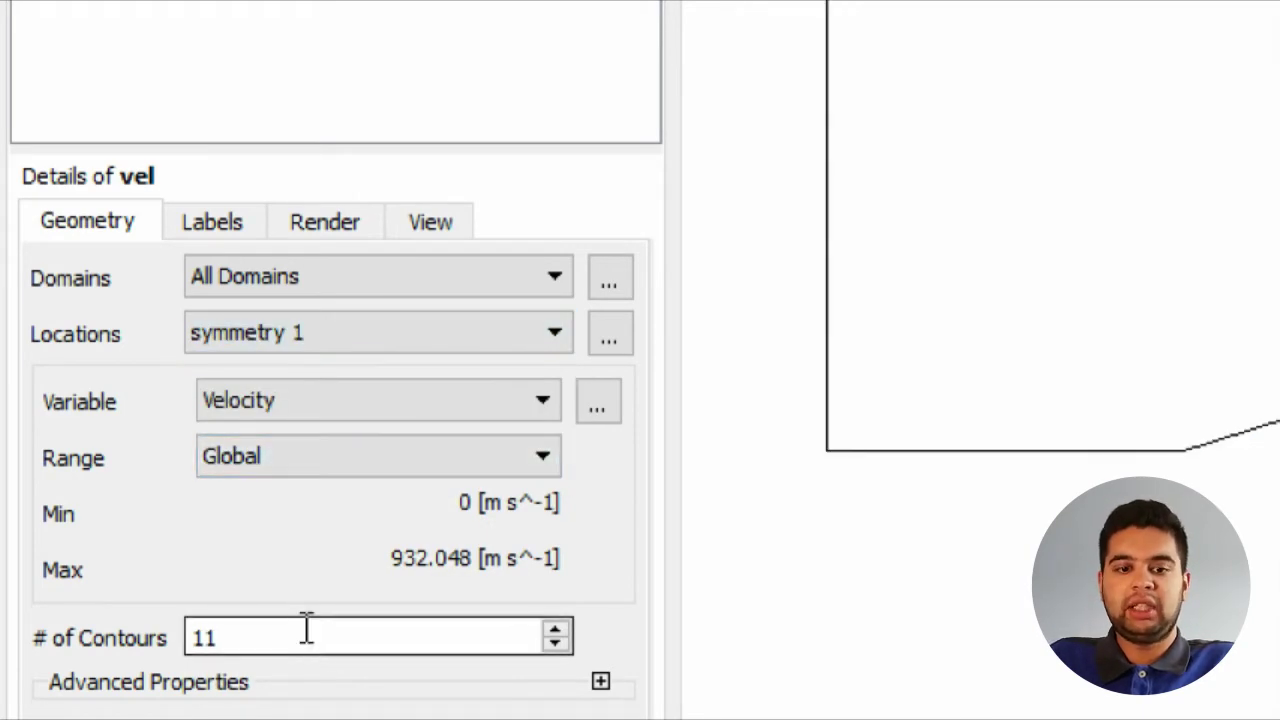
pyautogui.click(306, 630)
pyautogui.write('101')
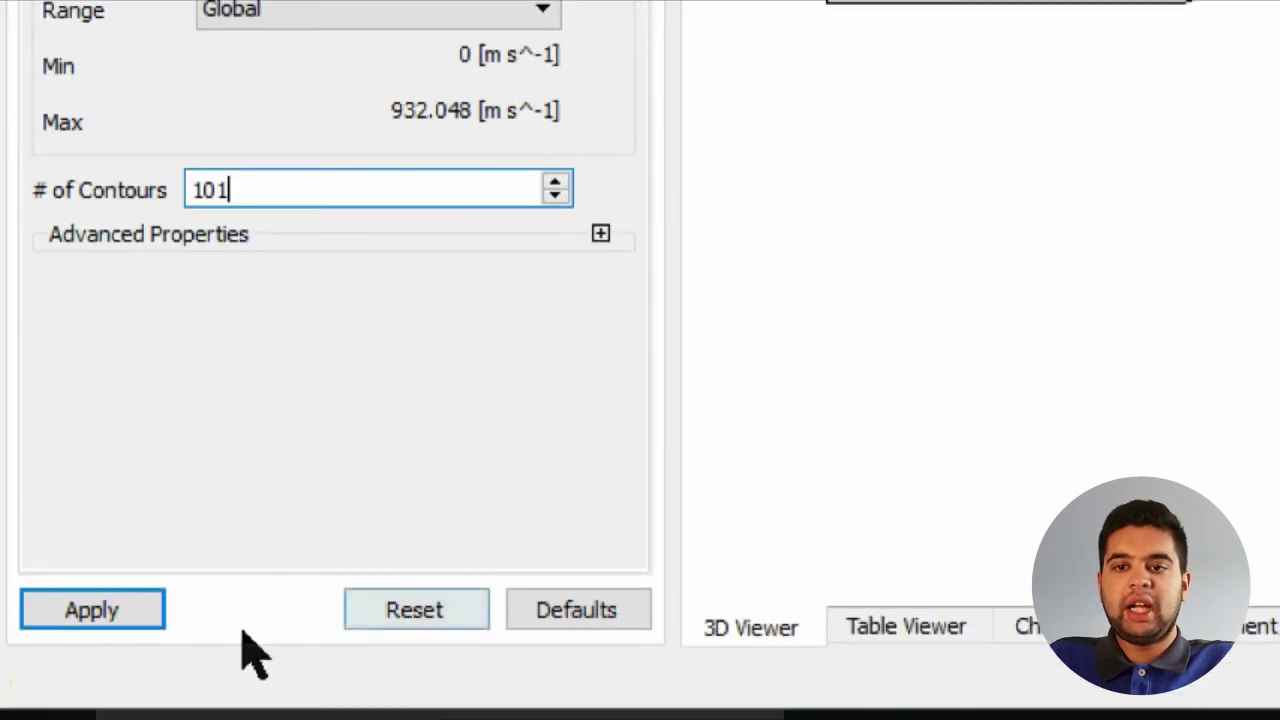
pyautogui.click(91, 608)
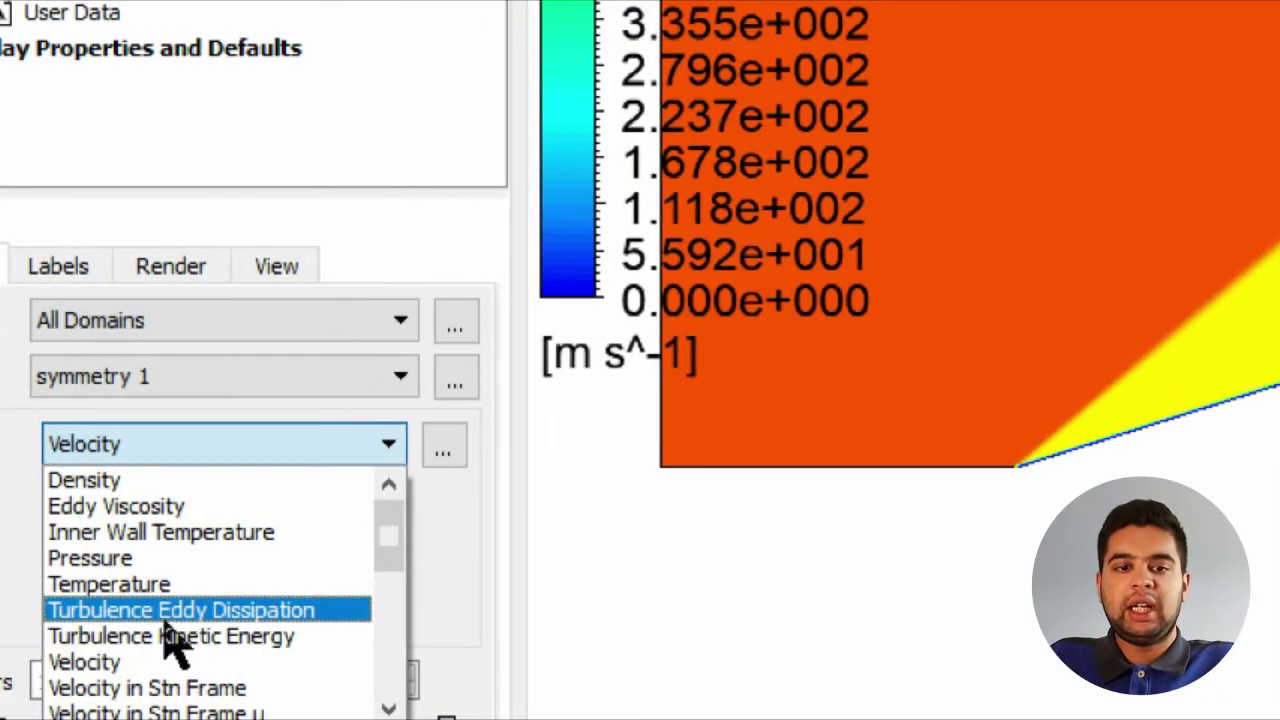
# Change the vel contour's variable to Temperature and apply it
pyautogui.click(190, 566)
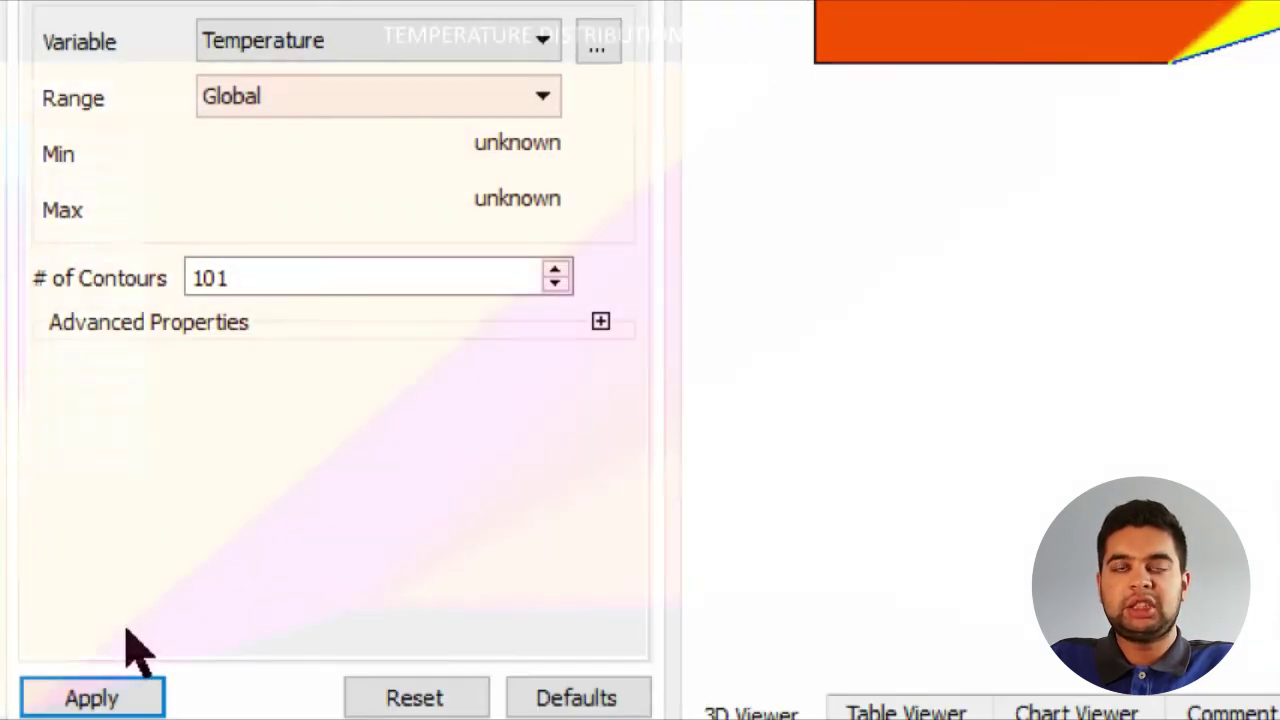
pyautogui.click(120, 695)
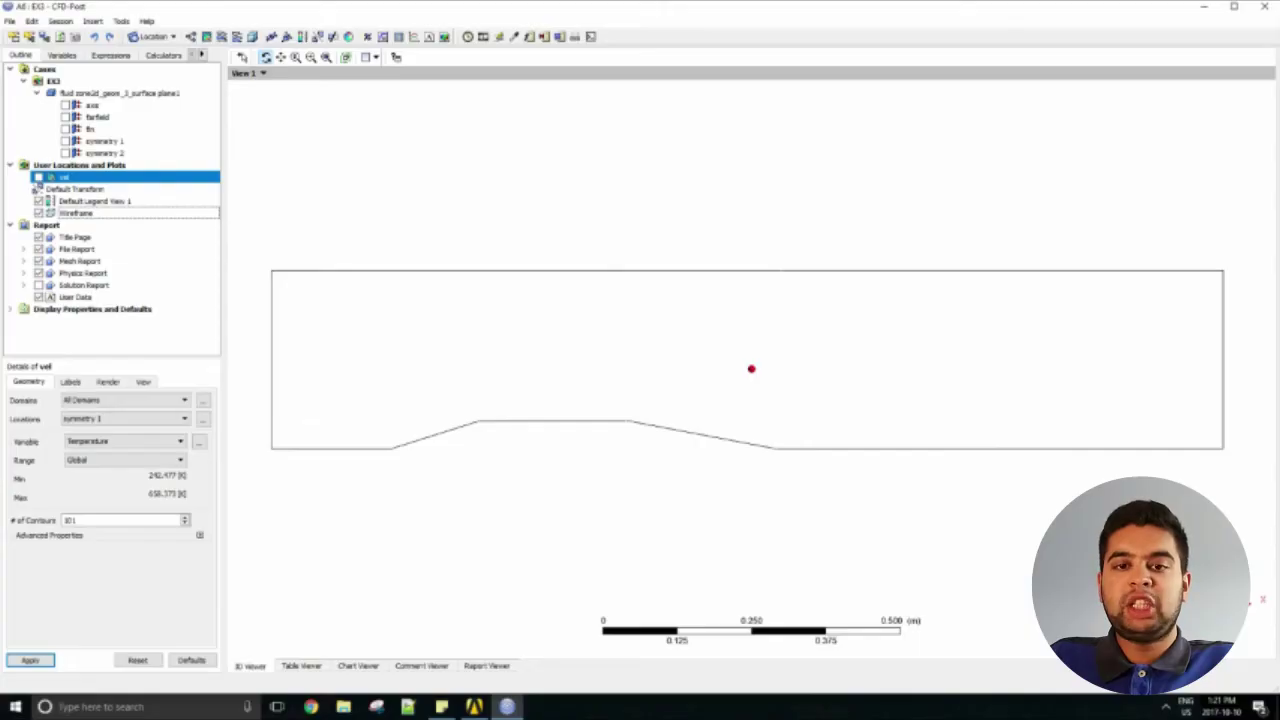
# Insert a line location named CHART running from point (-0.2, 0.2, 0) to point (1.4, 0.2, 0)
pyautogui.click(149, 37)
pyautogui.click(155, 82)
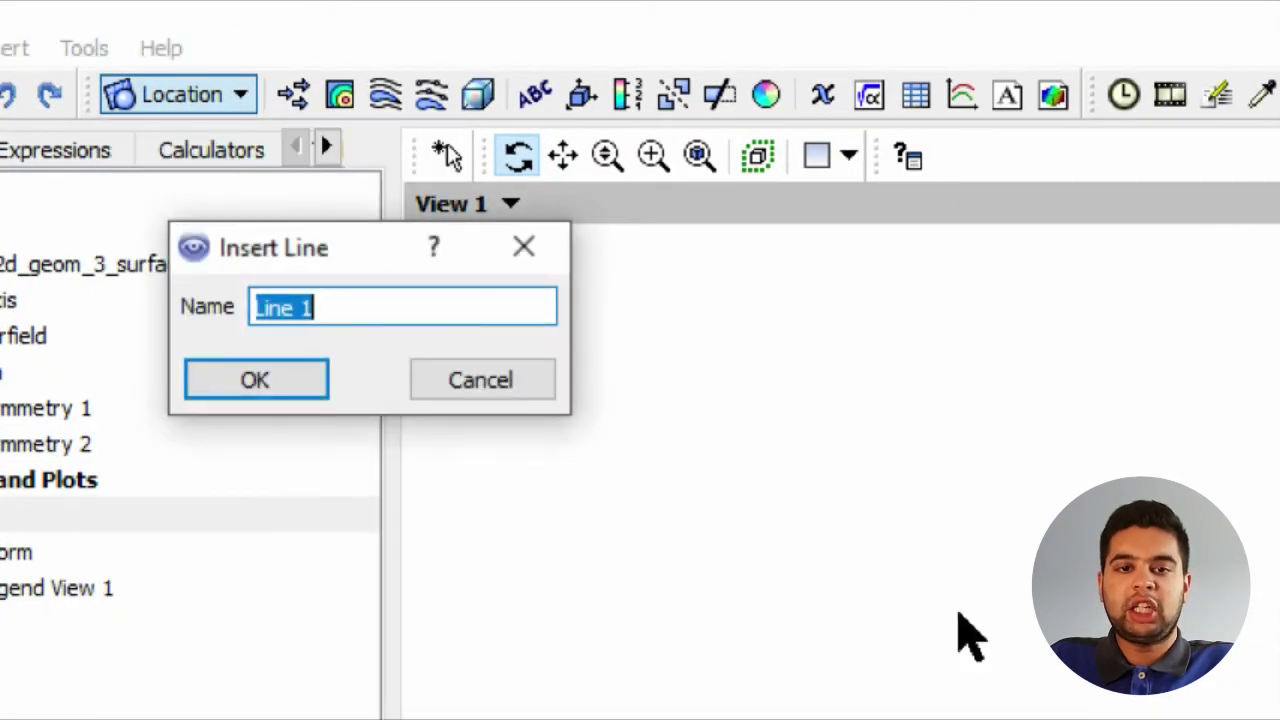
pyautogui.write('CHART')
pyautogui.press('Return')
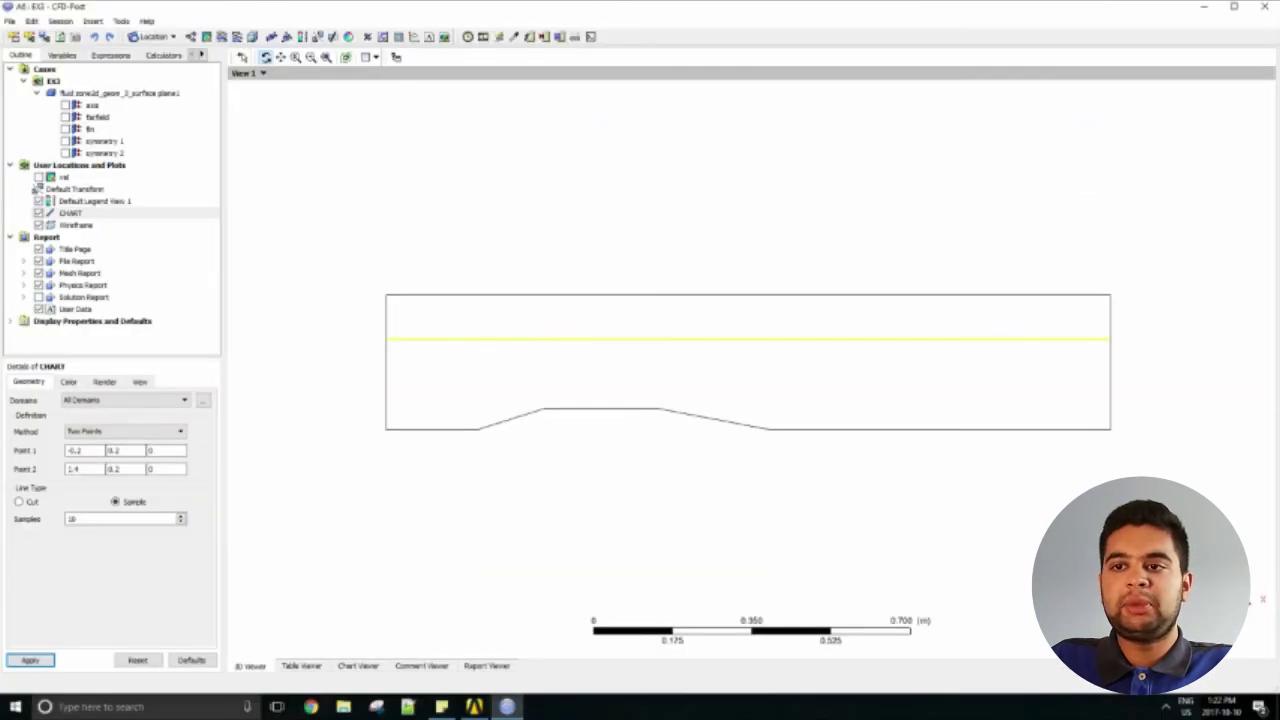
# Insert a chart named VELOCITY VS X and set its data series location to the CHART line
pyautogui.click(413, 36)
pyautogui.press('BackSpace')
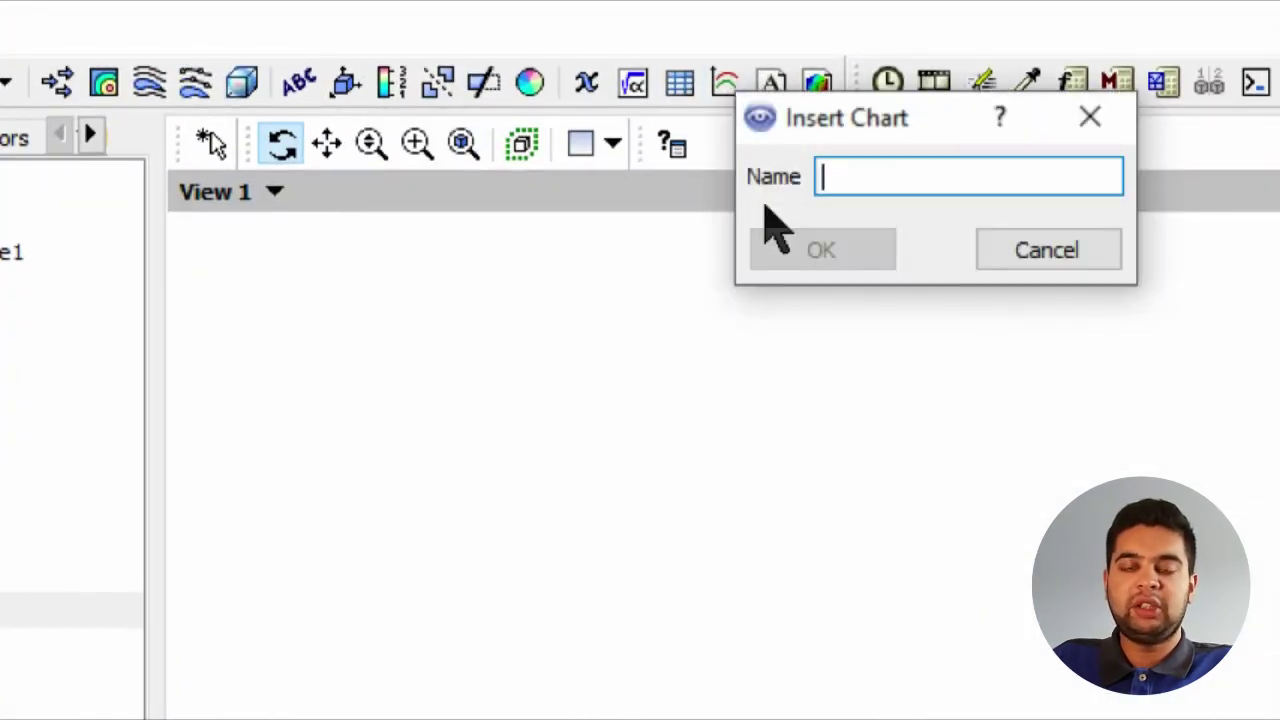
pyautogui.write('VELOCITY VS X')
pyautogui.click(795, 248)
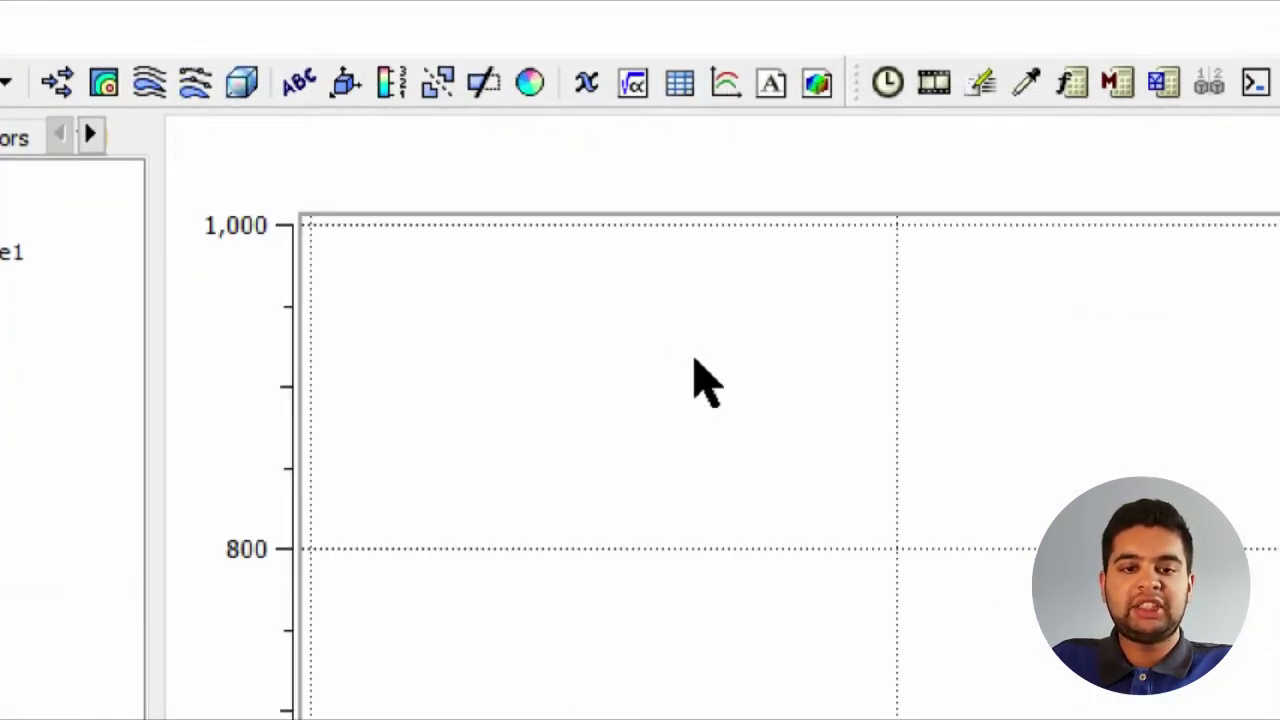
pyautogui.click(70, 383)
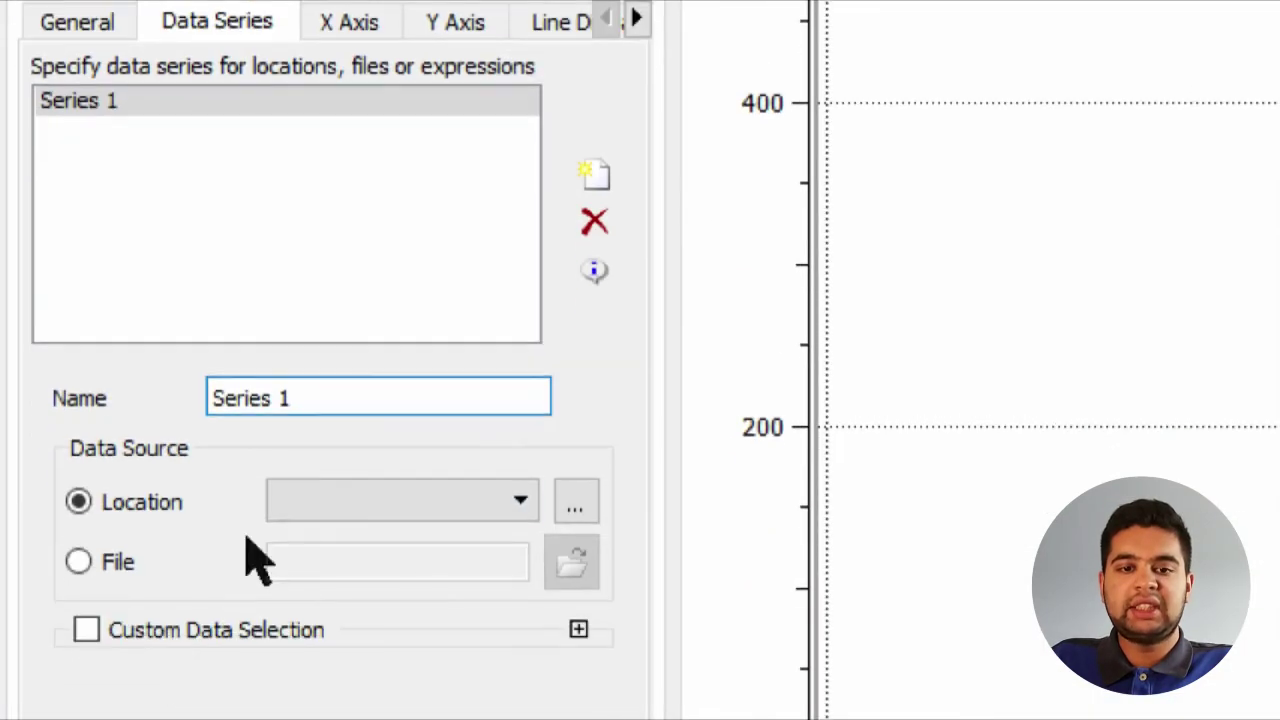
pyautogui.click(110, 543)
pyautogui.click(105, 552)
# Set the chart's X axis variable to X and its Y axis variable to Velocity, and apply the chart
pyautogui.click(349, 106)
pyautogui.click(337, 200)
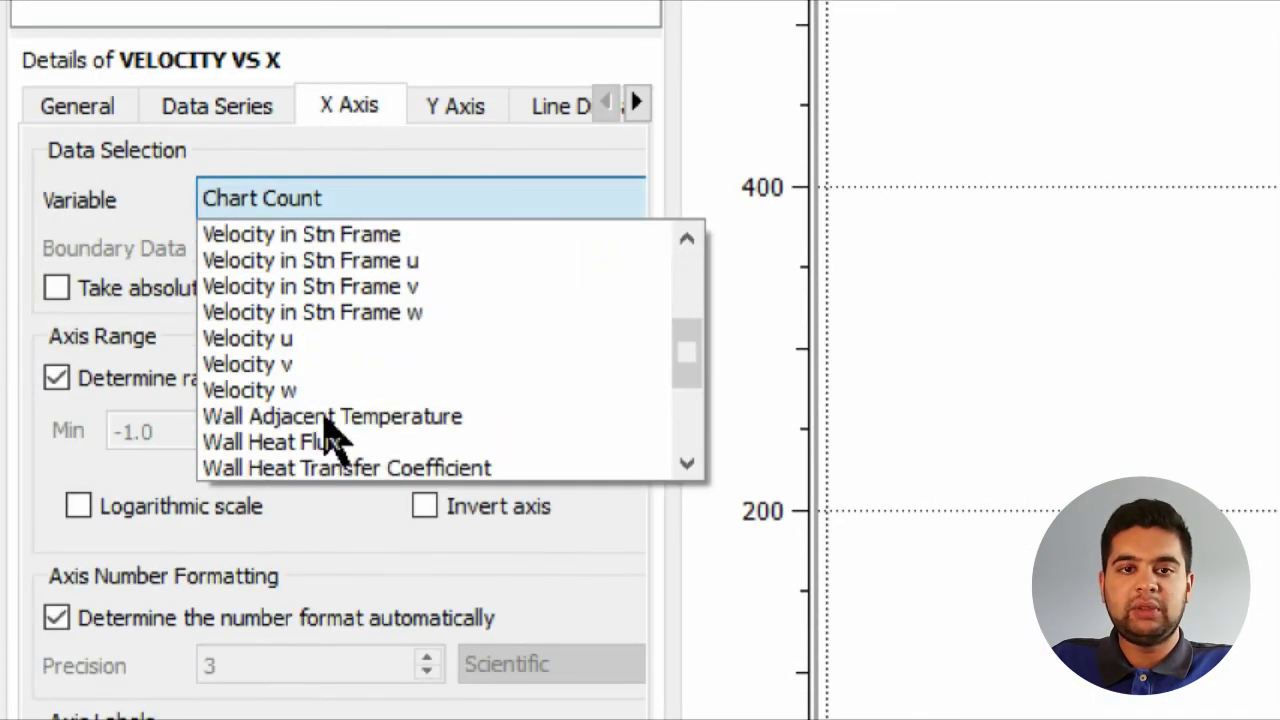
pyautogui.scroll(-3, 323, 417)
pyautogui.click(323, 413)
pyautogui.click(458, 108)
pyautogui.click(430, 240)
pyautogui.click(260, 457)
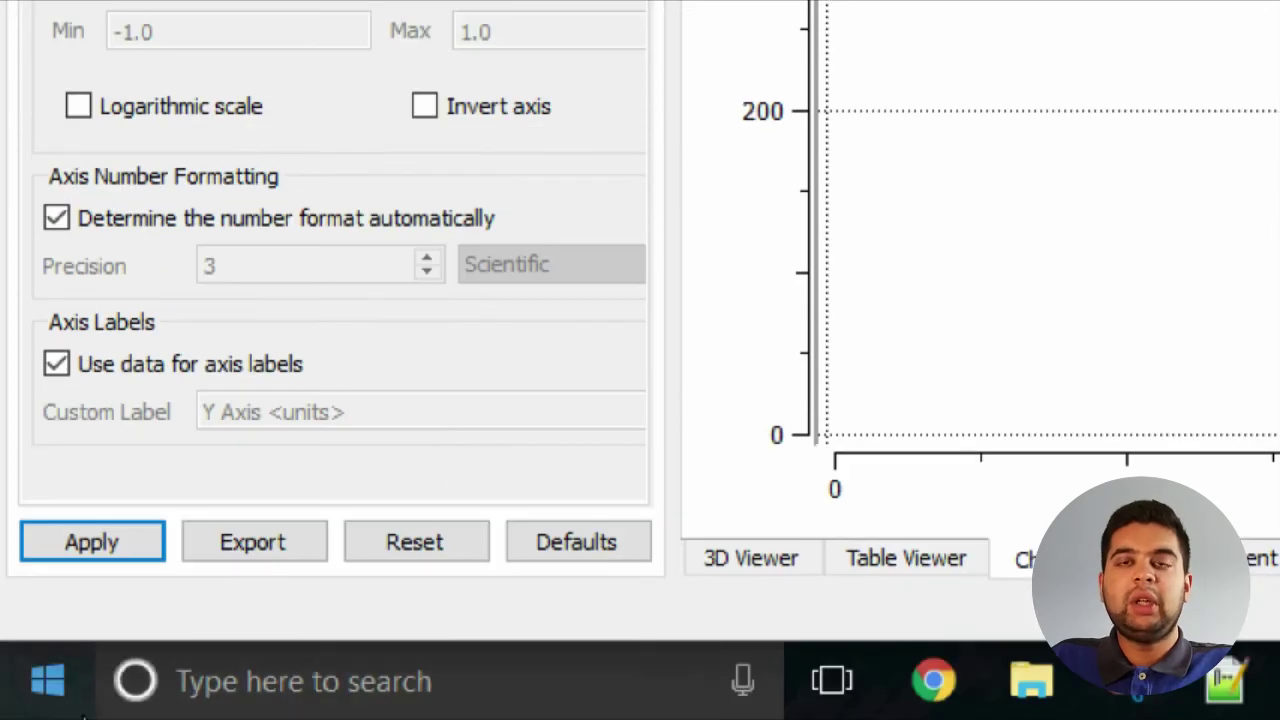
pyautogui.click(110, 540)
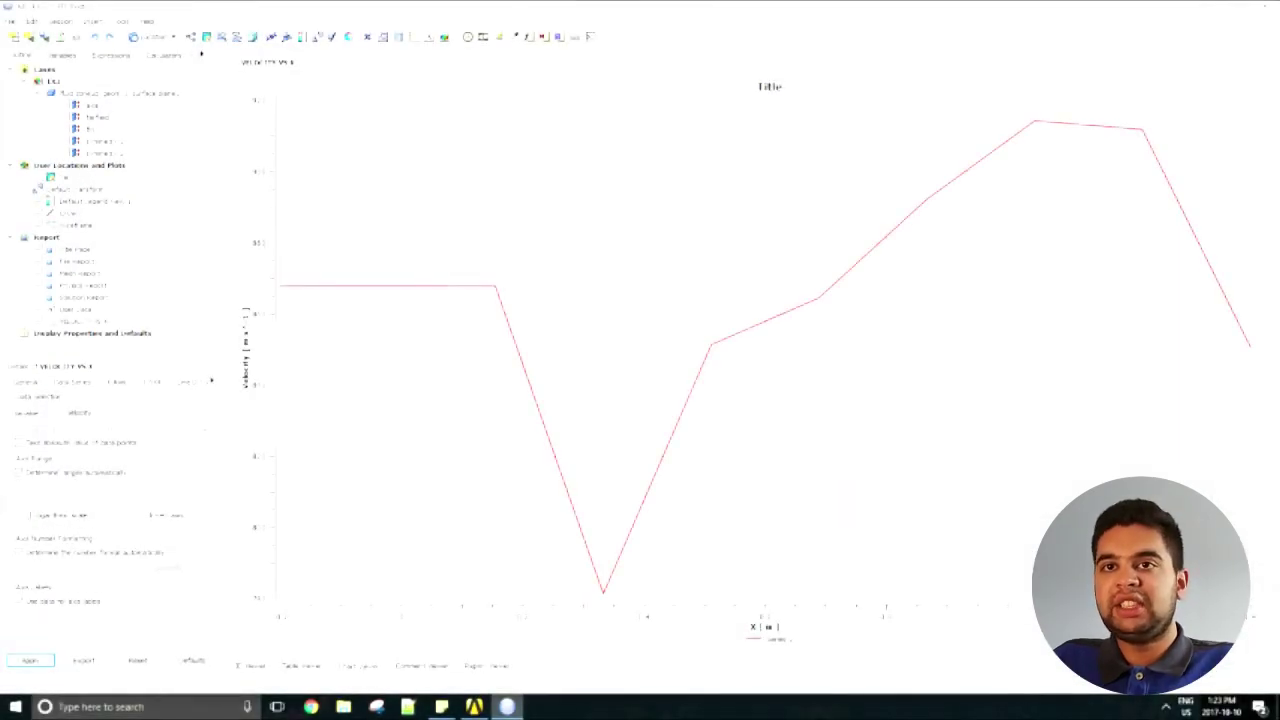